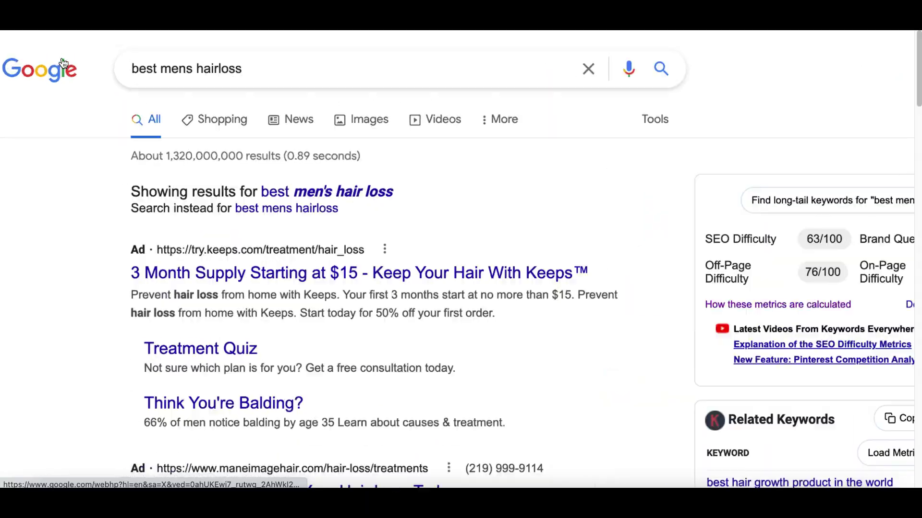
pyautogui.hotkey('ctrl', '+')
pyautogui.hotkey('ctrl', '+')
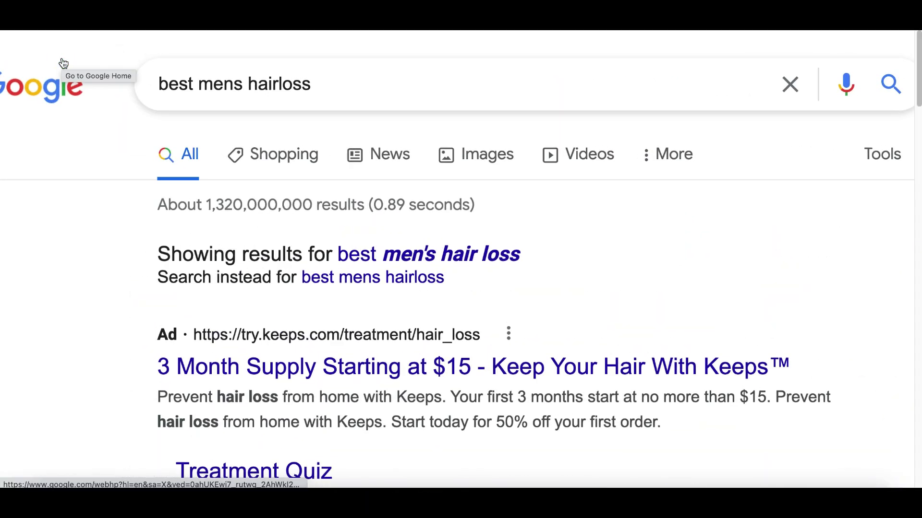
pyautogui.scroll(-4, 322, 182)
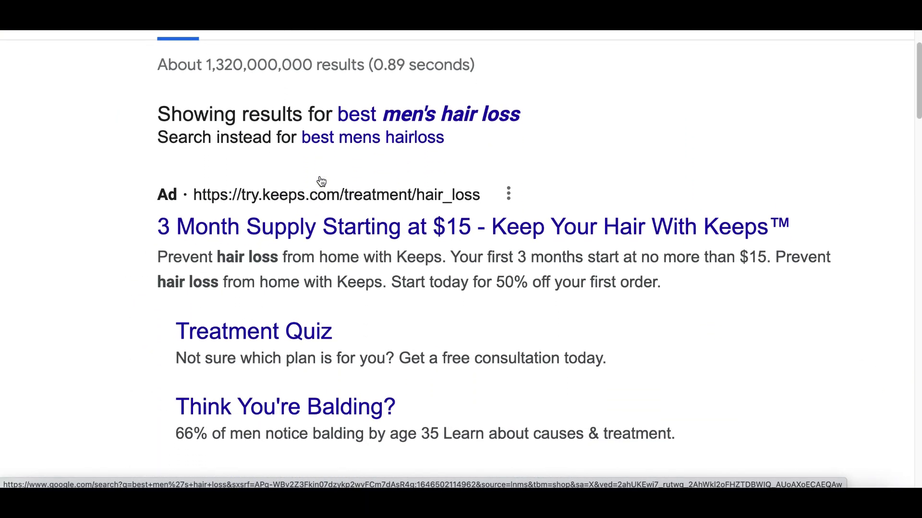
pyautogui.scroll(-3, 321, 181)
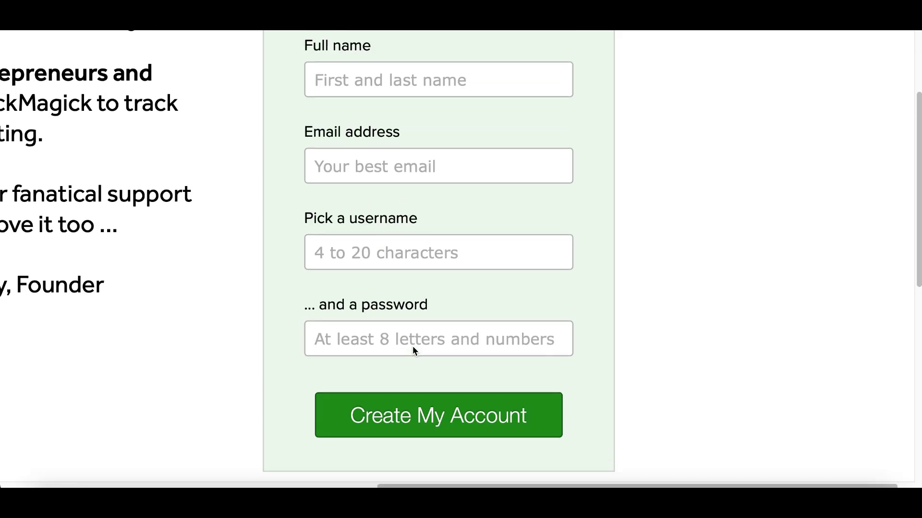
pyautogui.scroll(1, 413, 346)
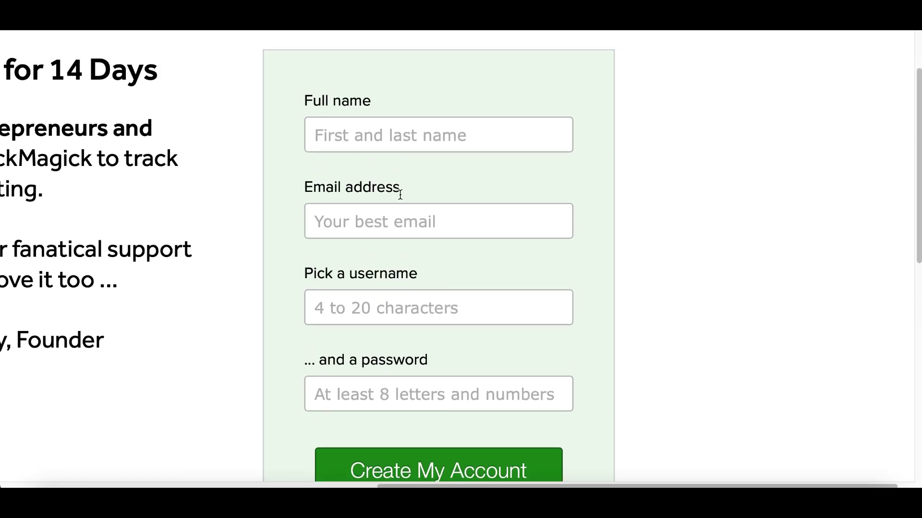
pyautogui.scroll(4, 398, 192)
pyautogui.scroll(-3, 401, 277)
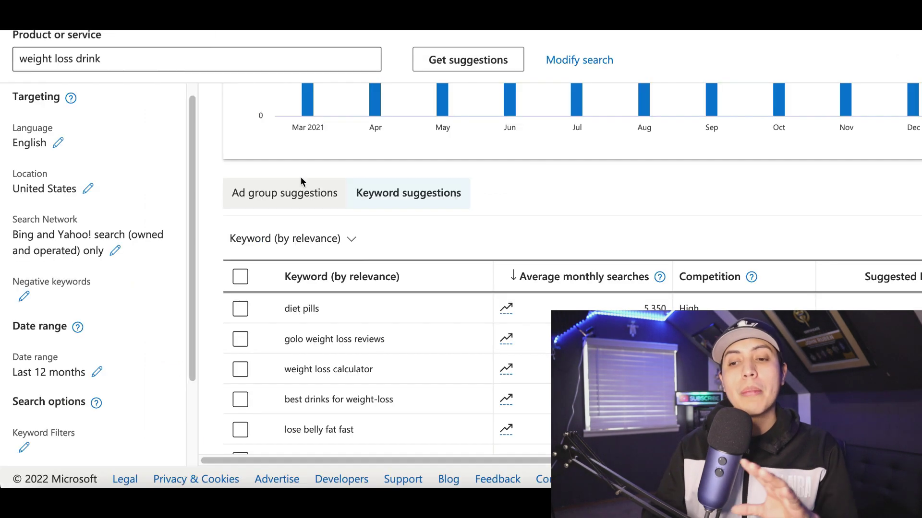
pyautogui.scroll(-5, 344, 304)
pyautogui.scroll(-2, 344, 305)
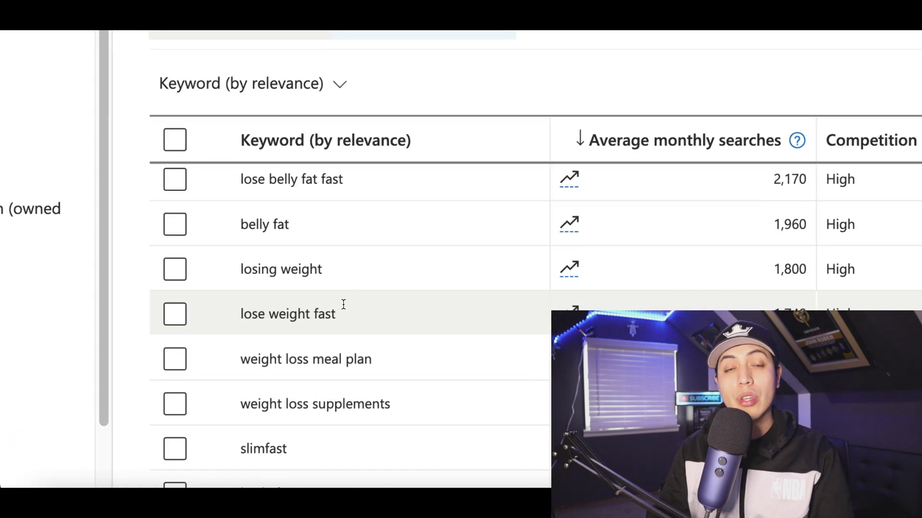
pyautogui.scroll(-1, 454, 383)
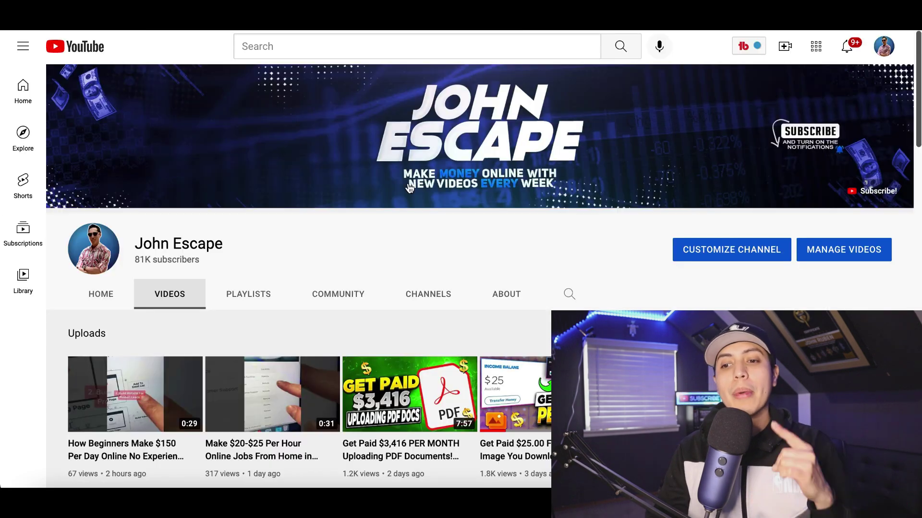
pyautogui.scroll(-4, 439, 276)
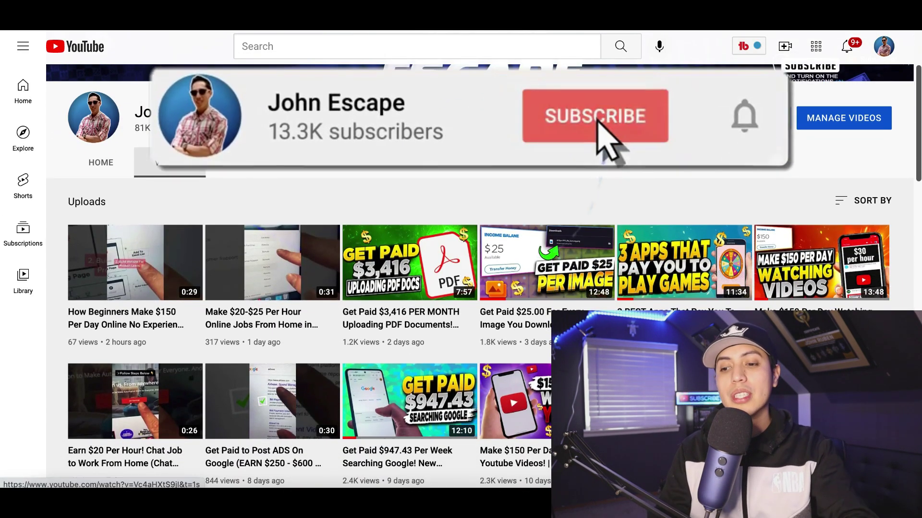
pyautogui.scroll(-5, 276, 259)
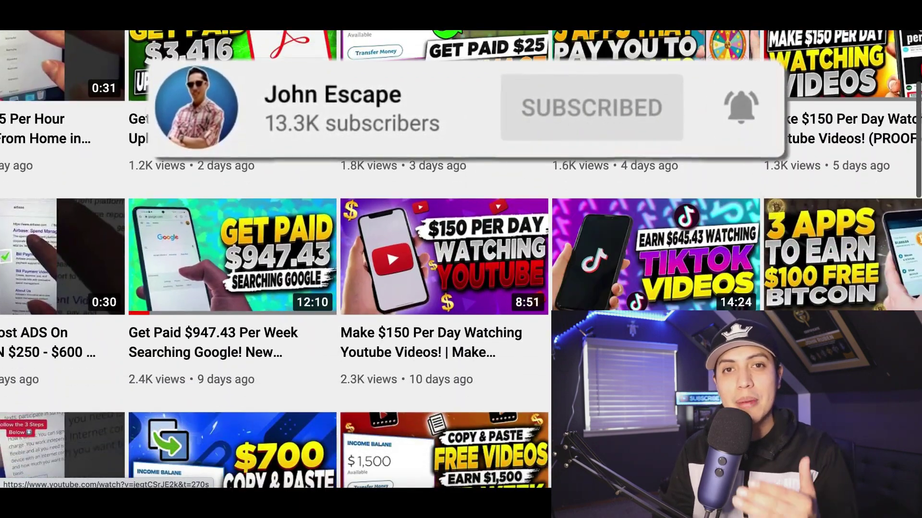
pyautogui.scroll(-1, 276, 259)
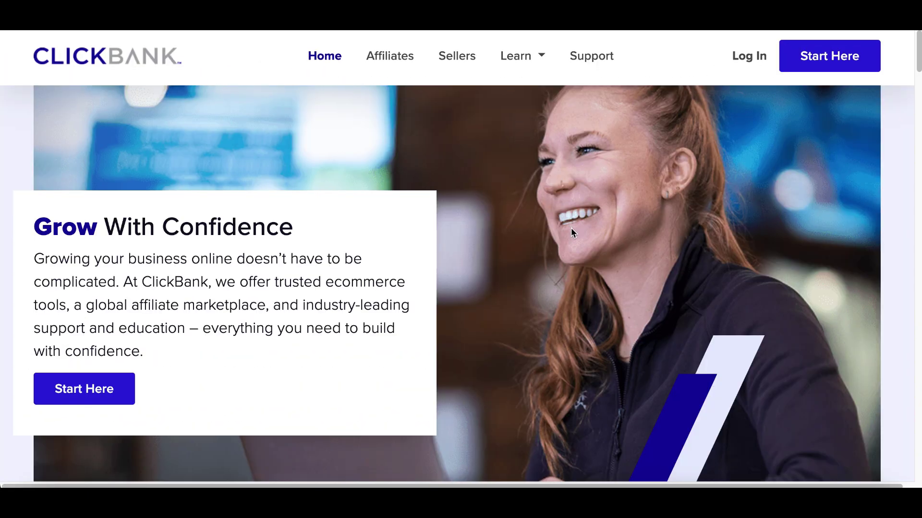
# Look over the ClickBank home page's platform overview and start the account sign-up questionnaire
pyautogui.scroll(-6, 572, 230)
pyautogui.scroll(-5, 571, 229)
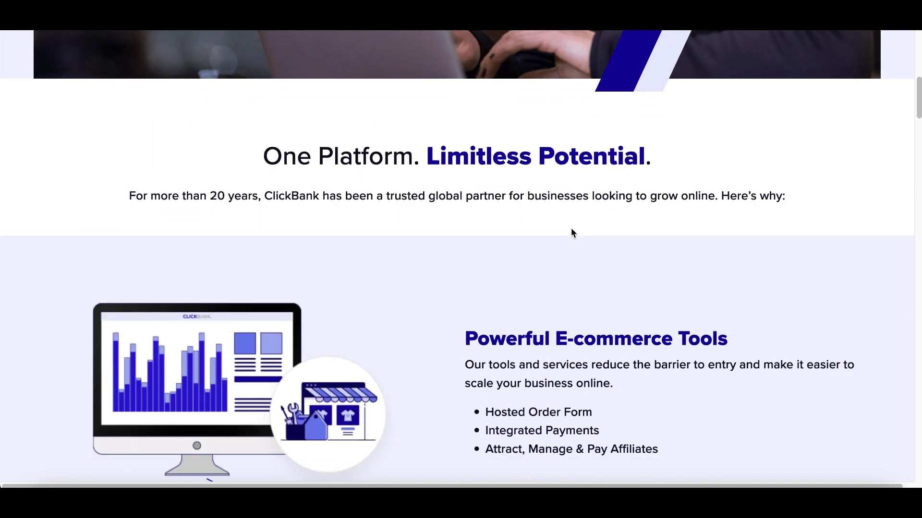
pyautogui.scroll(-3, 572, 232)
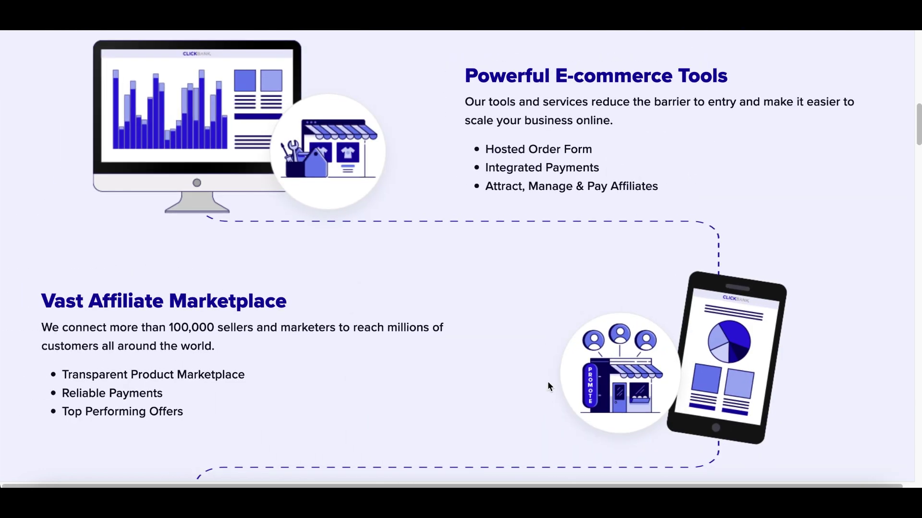
pyautogui.scroll(15, 866, 286)
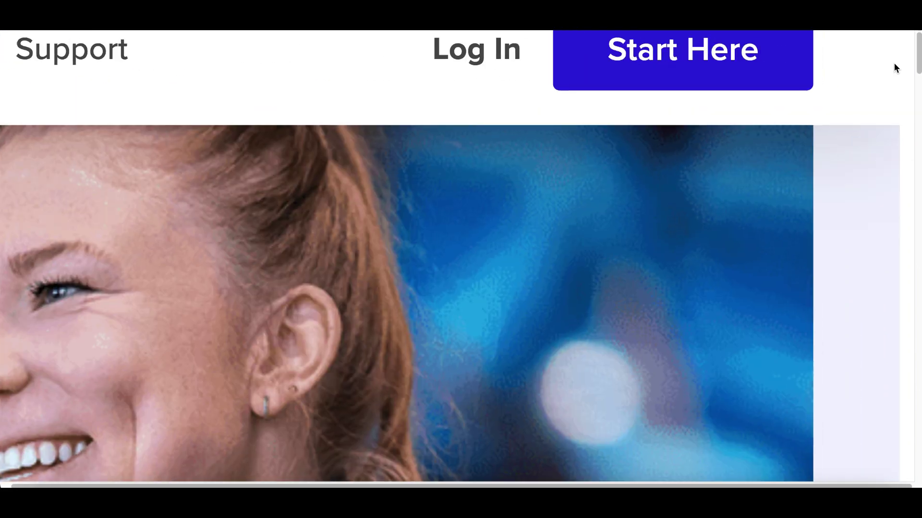
pyautogui.click(696, 55)
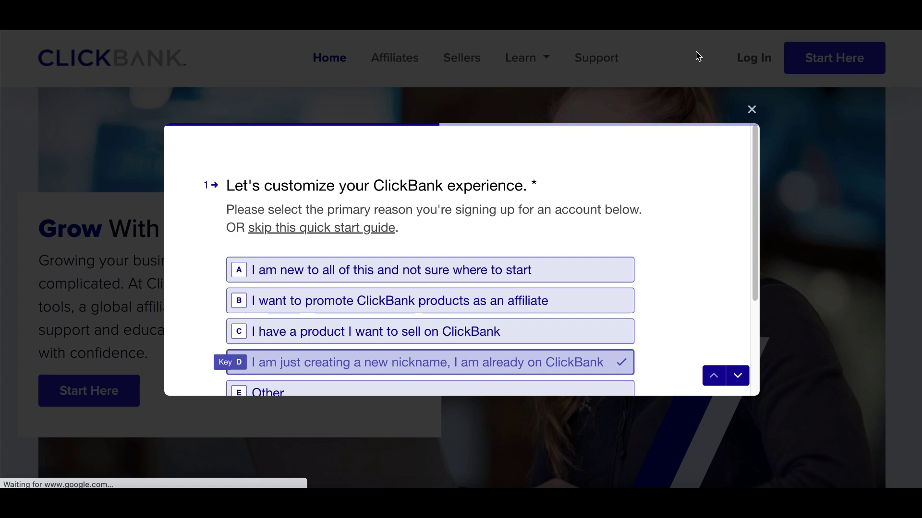
pyautogui.scroll(-2, 411, 274)
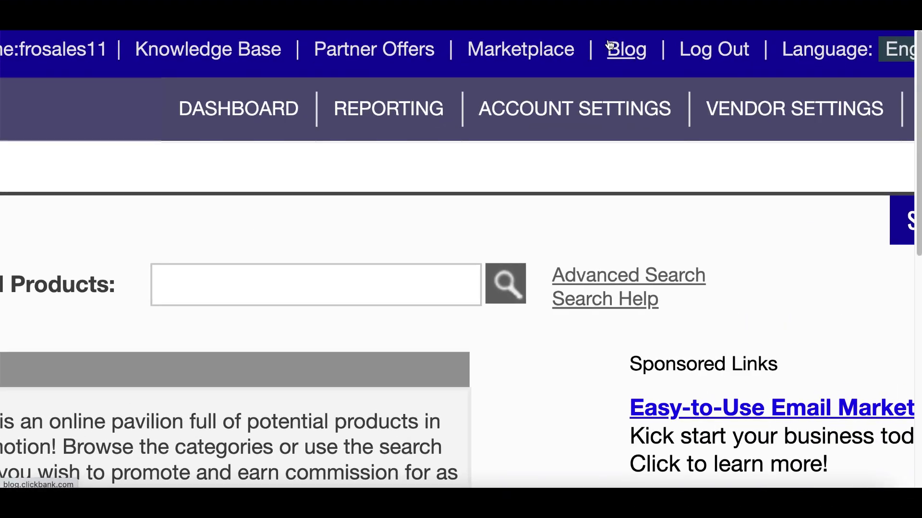
# Open the ClickBank Marketplace and list all its products by running the product search without a keyword
pyautogui.click(530, 55)
pyautogui.hotkey('ctrl', '0')
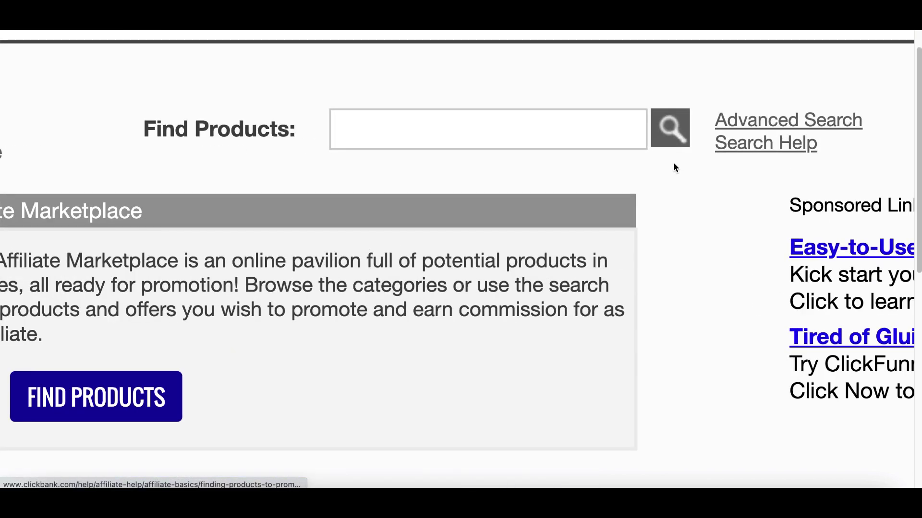
pyautogui.click(648, 121)
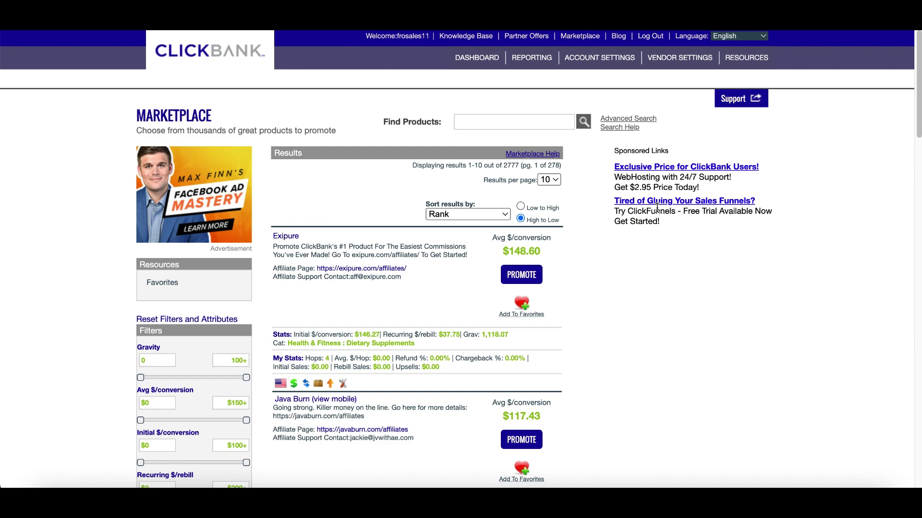
# Examine the top-ranked marketplace offers, from Exipure to Tea Burn, for product type and average earnings per conversion
pyautogui.scroll(-3, 650, 231)
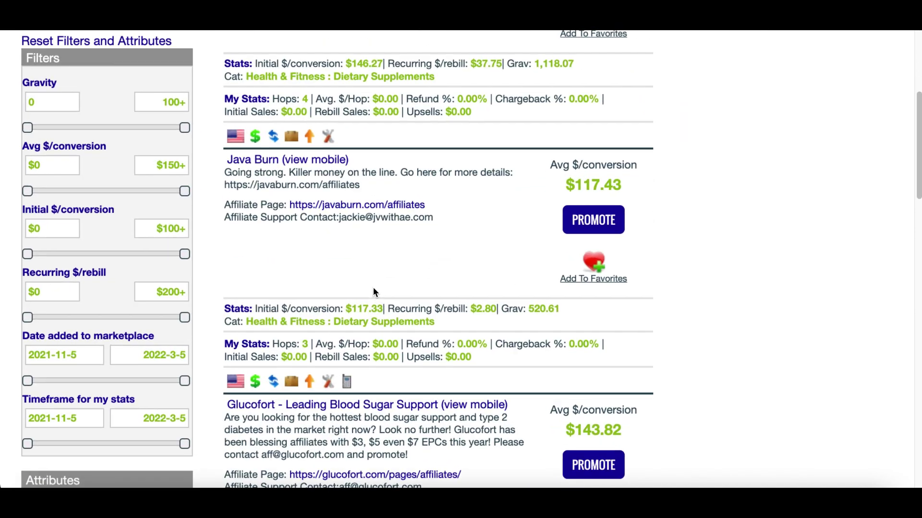
pyautogui.scroll(3, 632, 270)
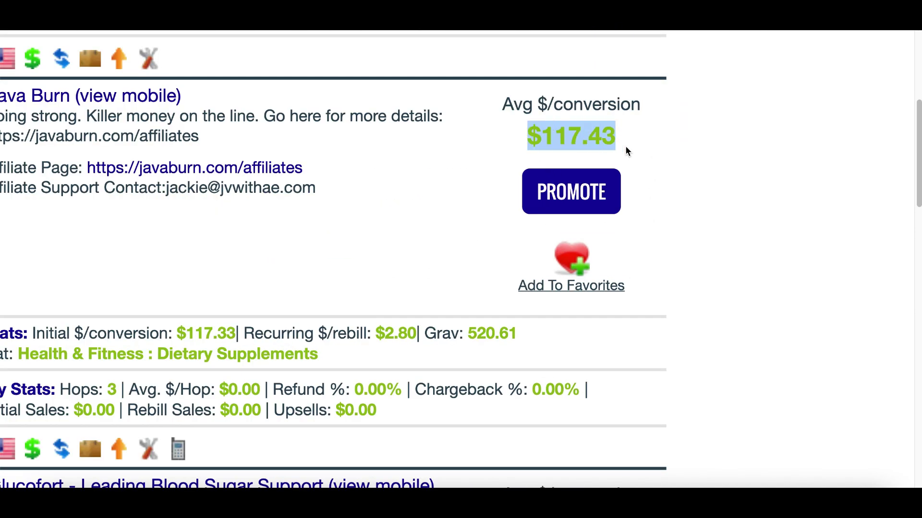
pyautogui.scroll(-3, 651, 255)
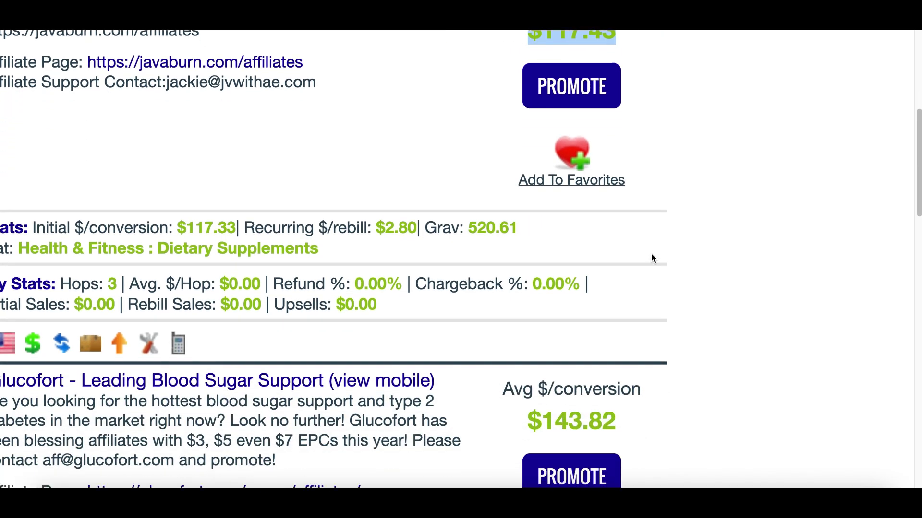
pyautogui.hscroll(-3, 650, 255)
pyautogui.hscroll(-2, 651, 255)
pyautogui.scroll(-3, 651, 255)
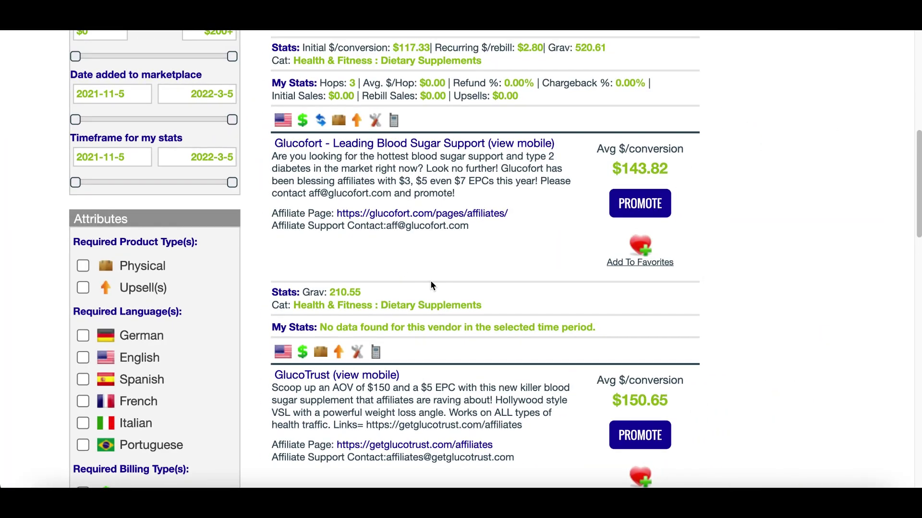
pyautogui.scroll(-3, 517, 350)
pyautogui.scroll(-4, 517, 355)
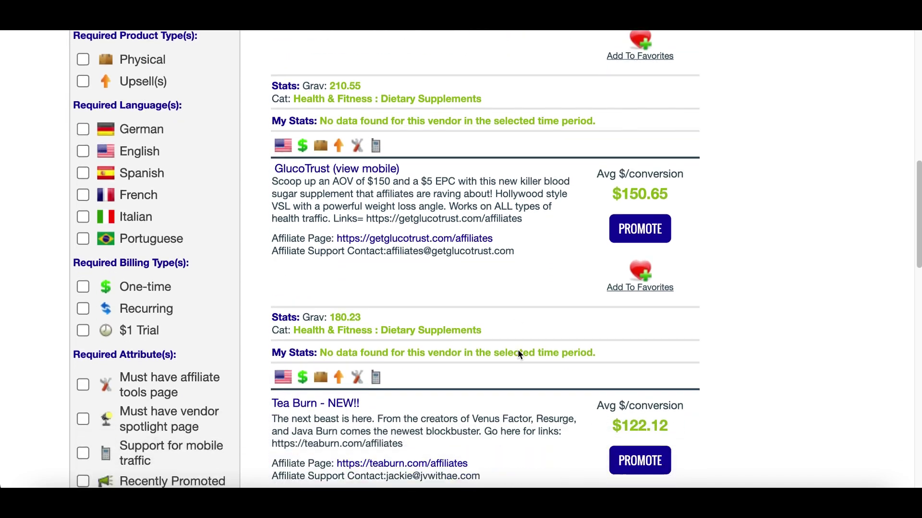
pyautogui.scroll(-2, 580, 370)
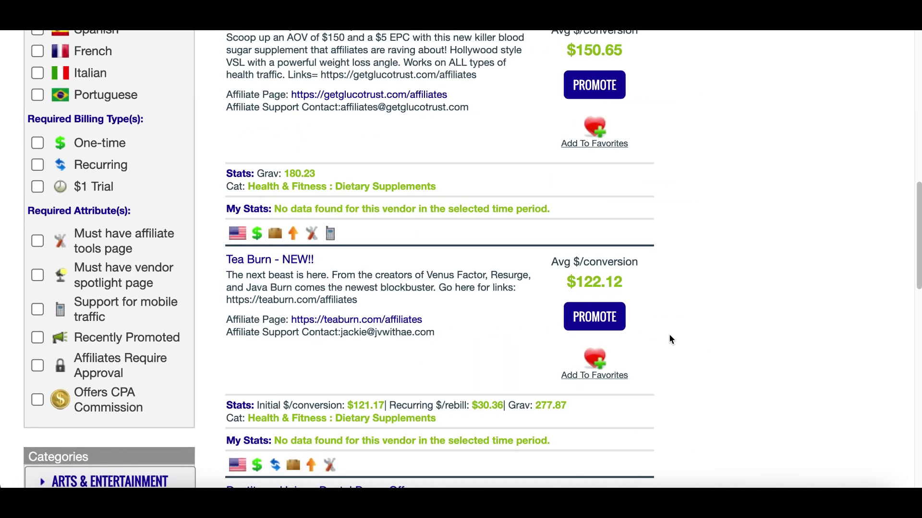
# Compare the average earnings per conversion of Tea Burn and GlucoTrust with the other top-ranked offers
pyautogui.scroll(5, 669, 333)
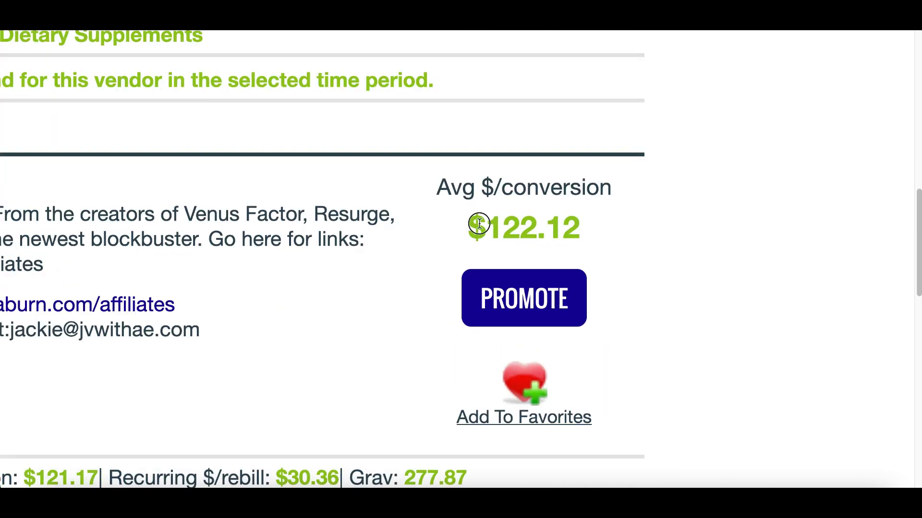
pyautogui.scroll(-5, 646, 247)
pyautogui.scroll(3, 646, 247)
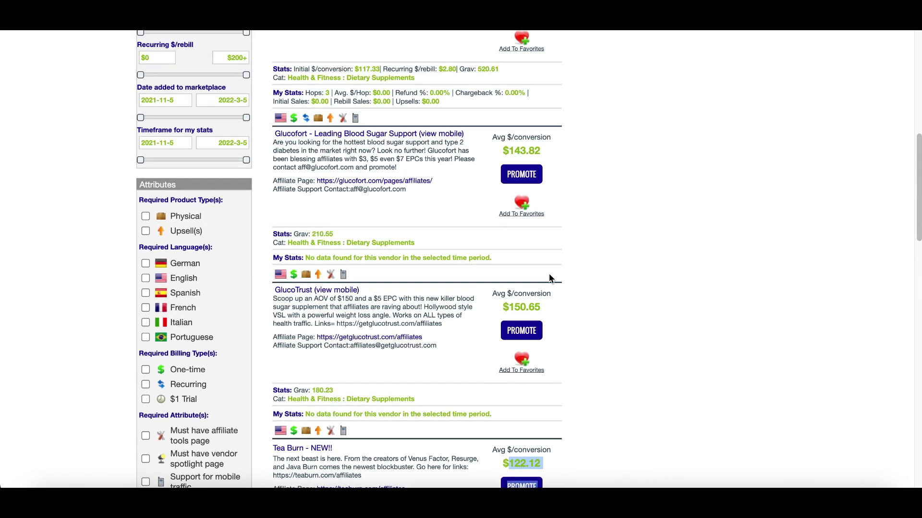
pyautogui.scroll(5, 548, 274)
pyautogui.moveTo(469, 347); pyautogui.dragTo(518, 354)
pyautogui.scroll(-2, 521, 355)
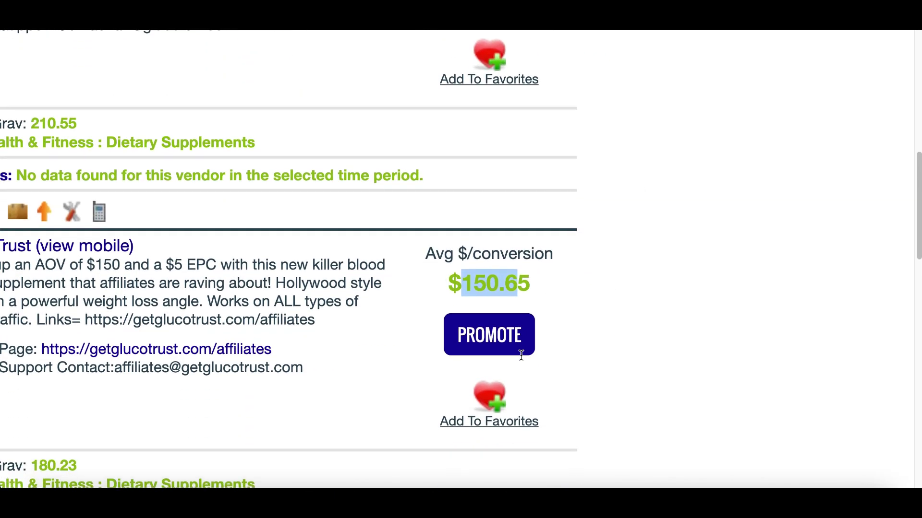
pyautogui.scroll(-5, 521, 355)
pyautogui.scroll(5, 190, 286)
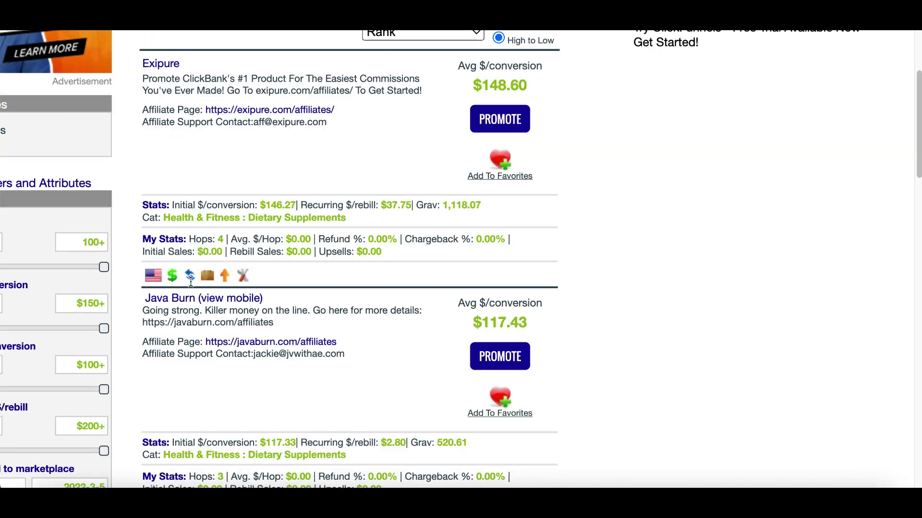
pyautogui.scroll(4, 431, 171)
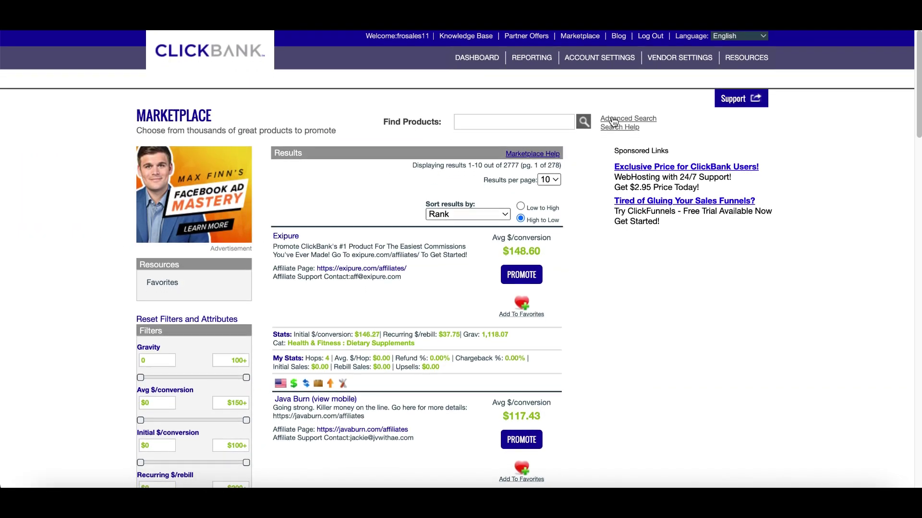
pyautogui.scroll(5, 614, 122)
pyautogui.scroll(-5, 563, 128)
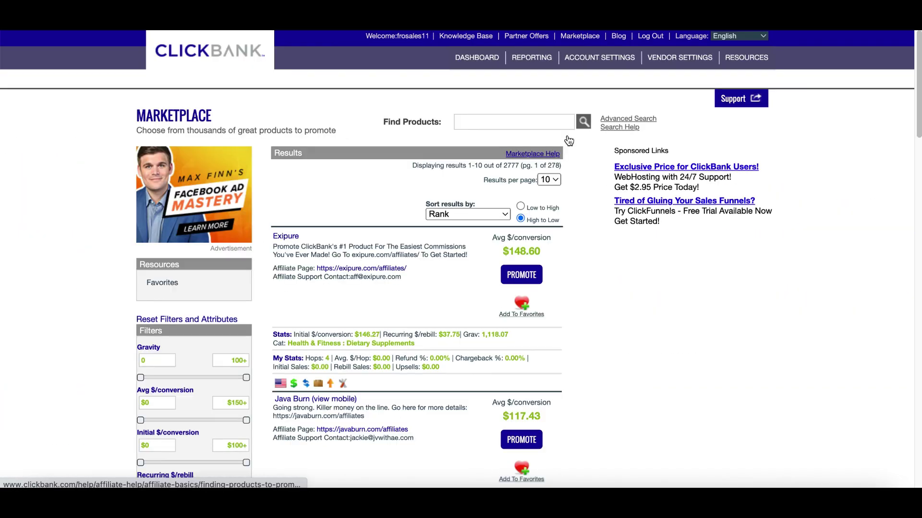
# Check the page count at the end of the results and read The Smoothie Diet: 21 Day Rapid Weight Loss Program listing
pyautogui.scroll(-4, 397, 254)
pyautogui.scroll(-20, 396, 252)
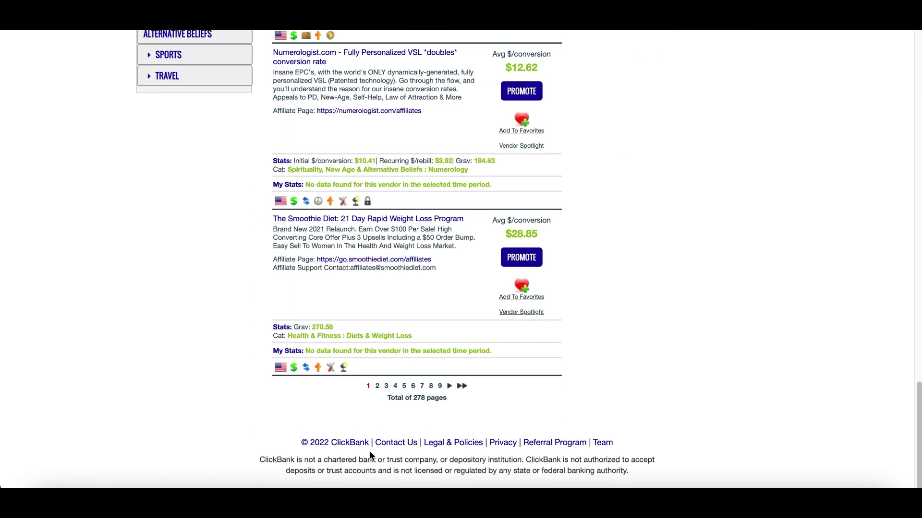
pyautogui.scroll(5, 370, 451)
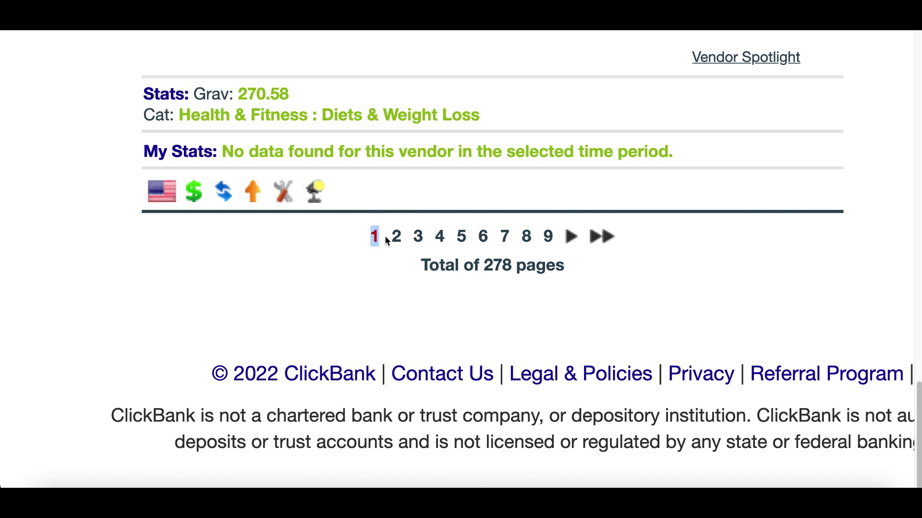
pyautogui.scroll(-5, 410, 240)
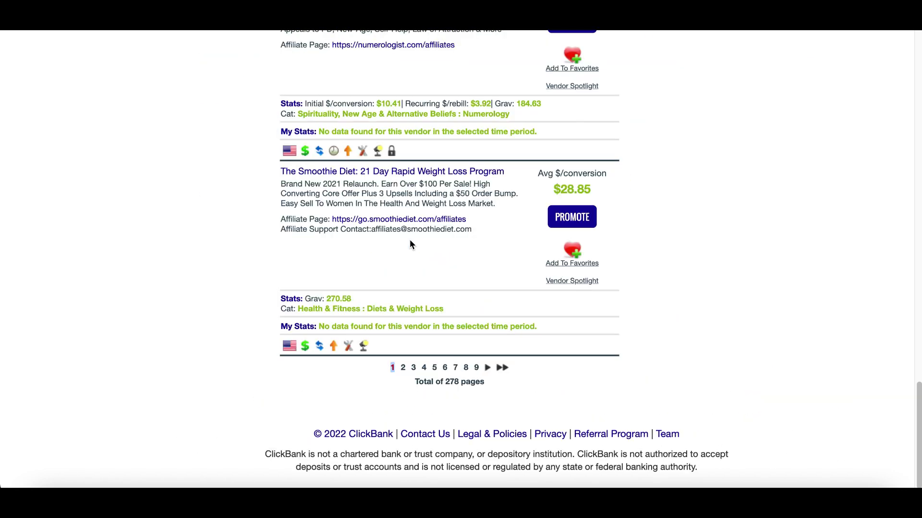
pyautogui.scroll(5, 525, 197)
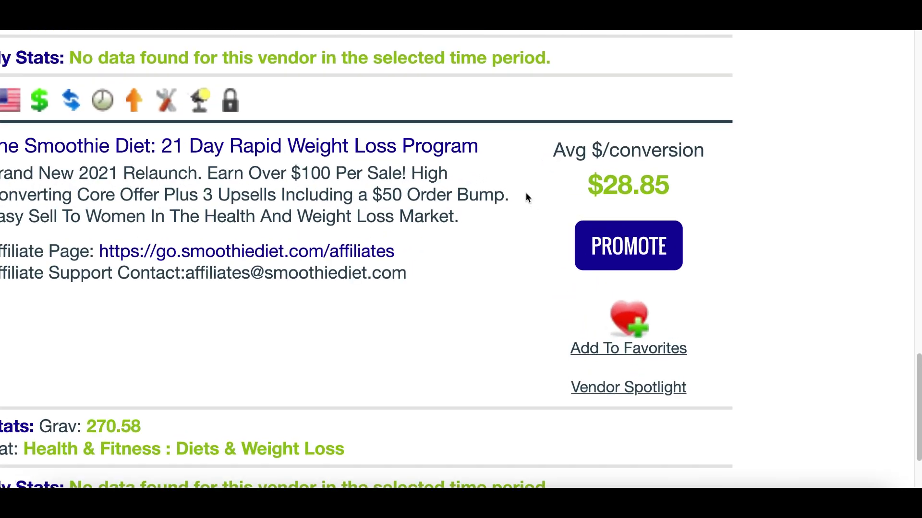
pyautogui.hscroll(-4, 523, 194)
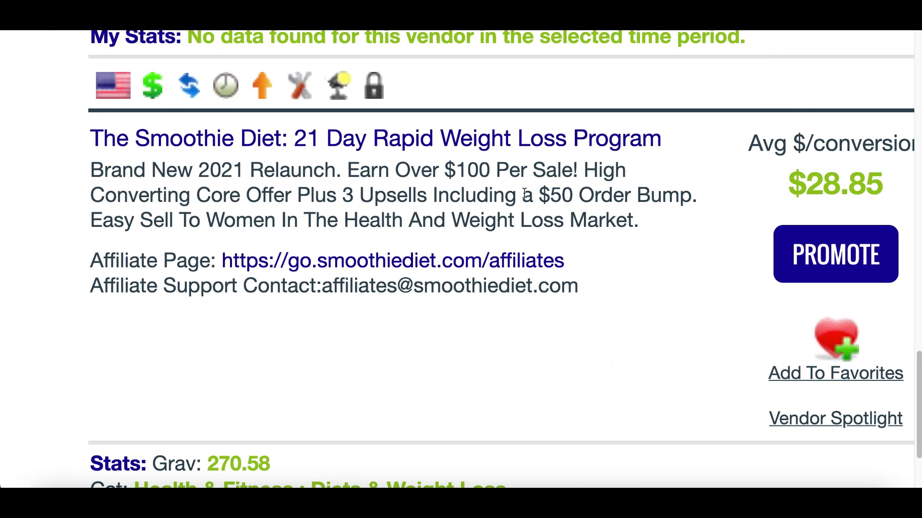
pyautogui.scroll(1, 218, 150)
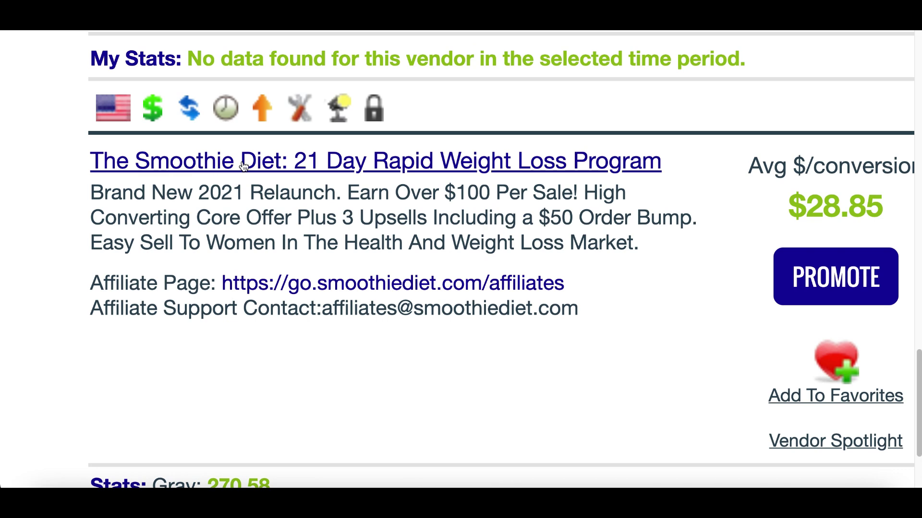
# Compare the average earnings per conversion of The Smoothie Diet and Altai Balance in the marketplace listings
pyautogui.hscroll(3, 512, 193)
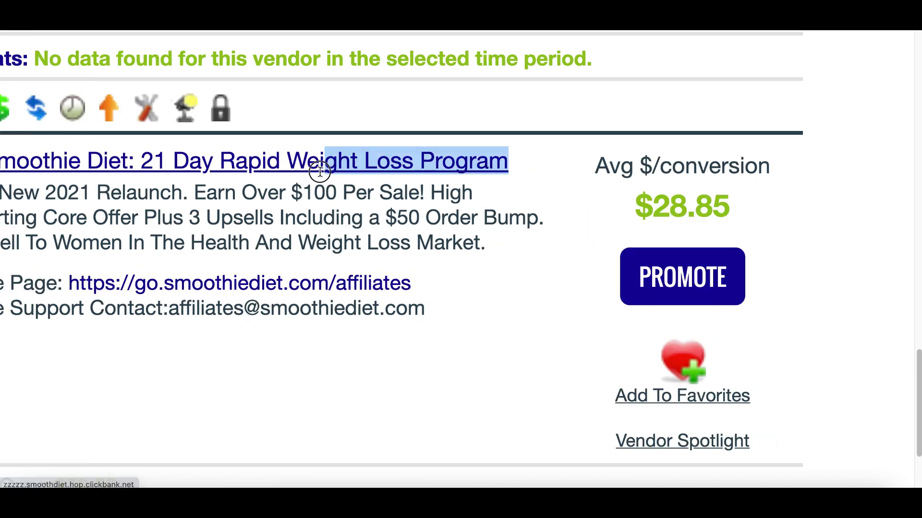
pyautogui.scroll(-5, 538, 263)
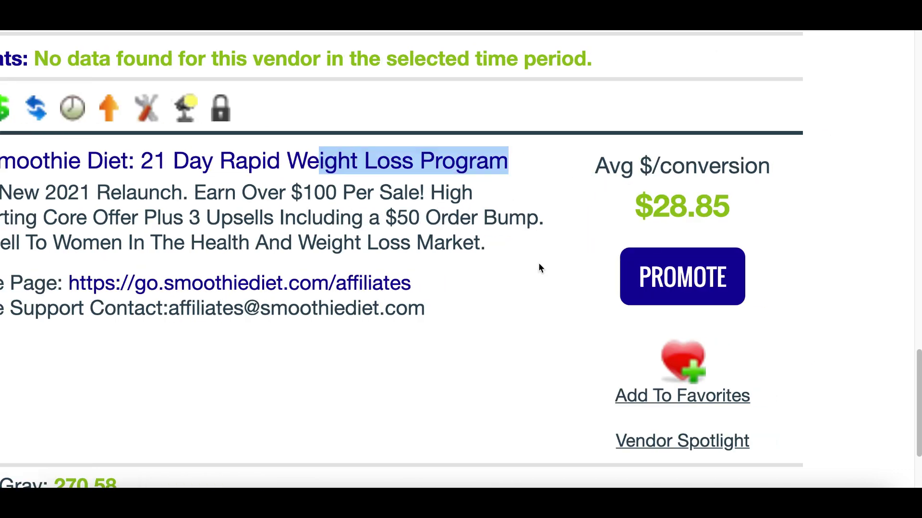
pyautogui.scroll(8, 785, 215)
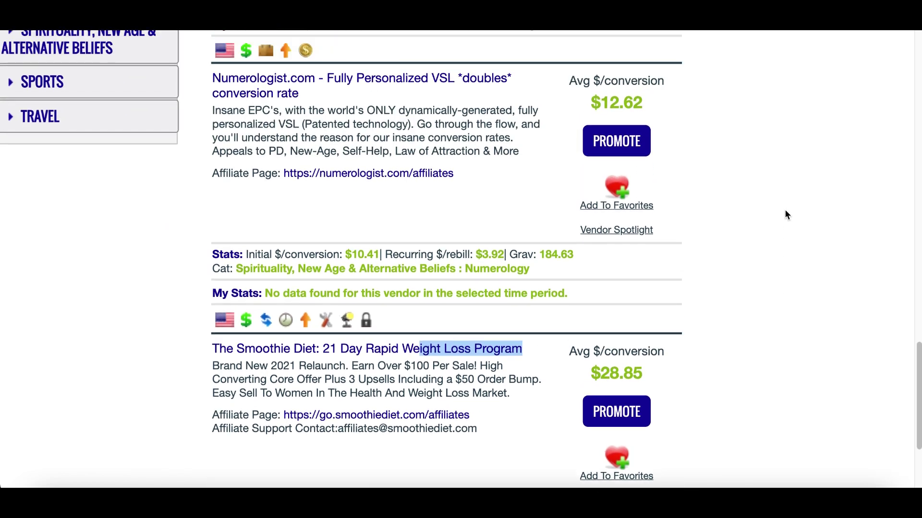
pyautogui.scroll(4, 785, 214)
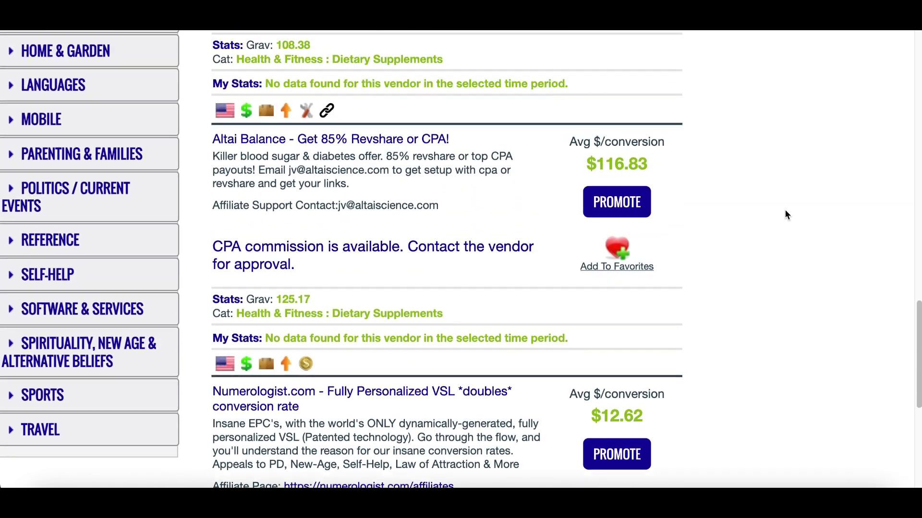
pyautogui.scroll(5, 793, 250)
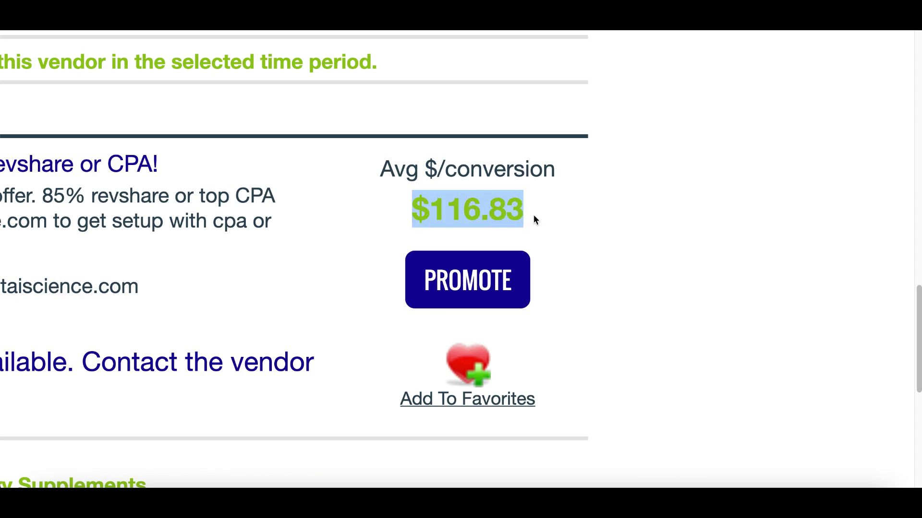
pyautogui.scroll(-5, 534, 215)
pyautogui.scroll(-9, 521, 280)
pyautogui.scroll(-5, 522, 307)
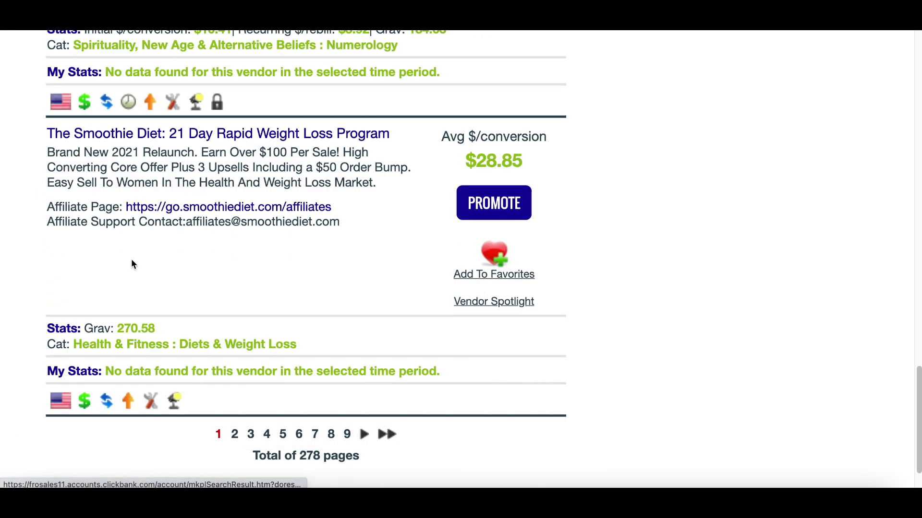
# Open The Smoothie Diet's sales page and review its video, discount offer and customer testimonials
pyautogui.scroll(5, 29, 115)
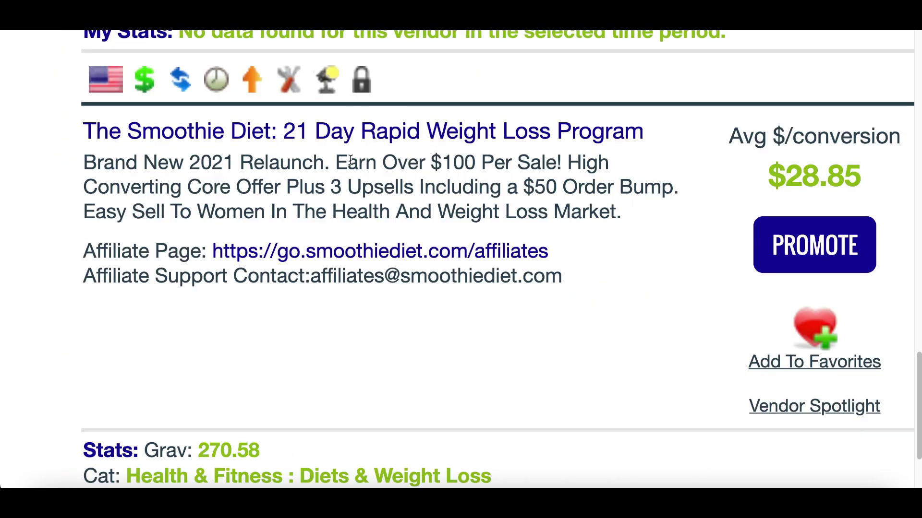
pyautogui.click(342, 138)
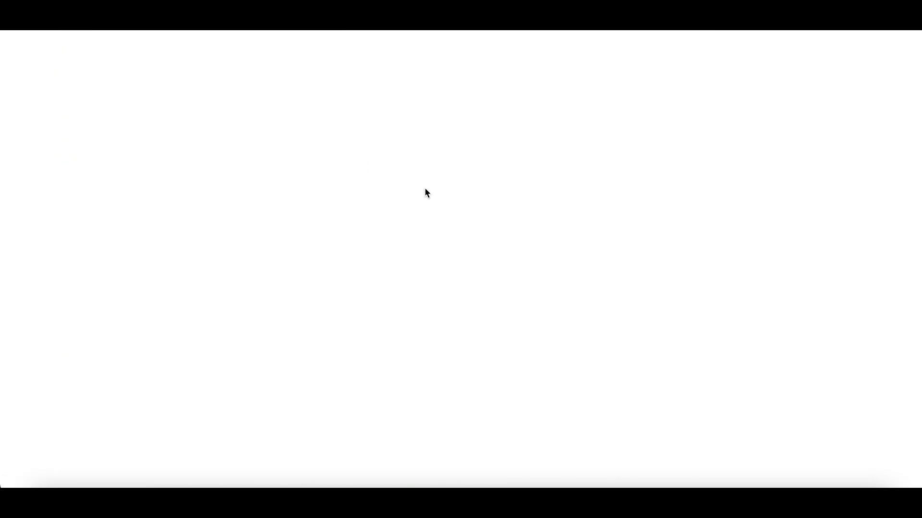
pyautogui.scroll(-3, 505, 289)
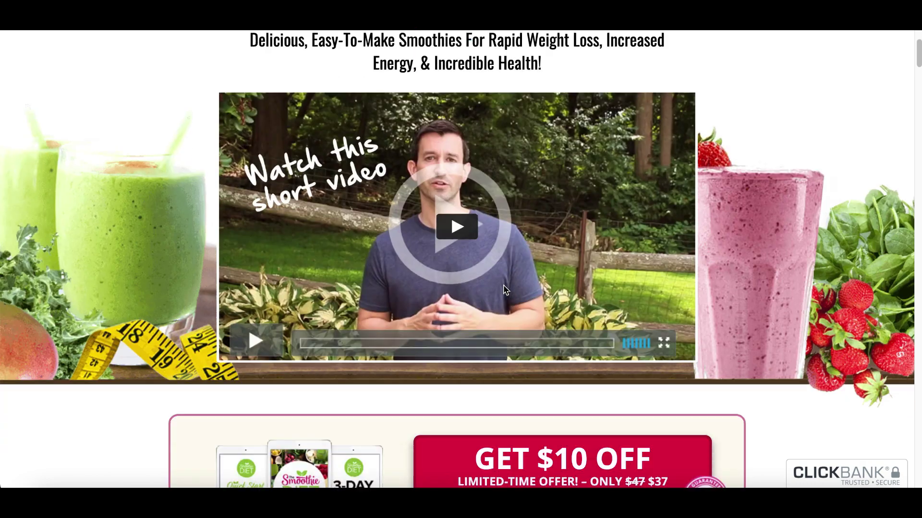
pyautogui.scroll(-10, 649, 375)
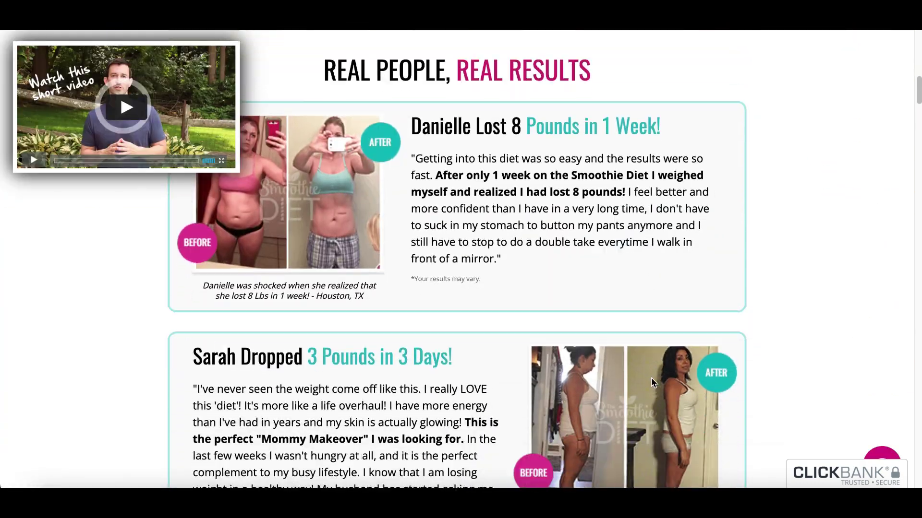
pyautogui.scroll(-5, 651, 378)
pyautogui.scroll(9, 651, 379)
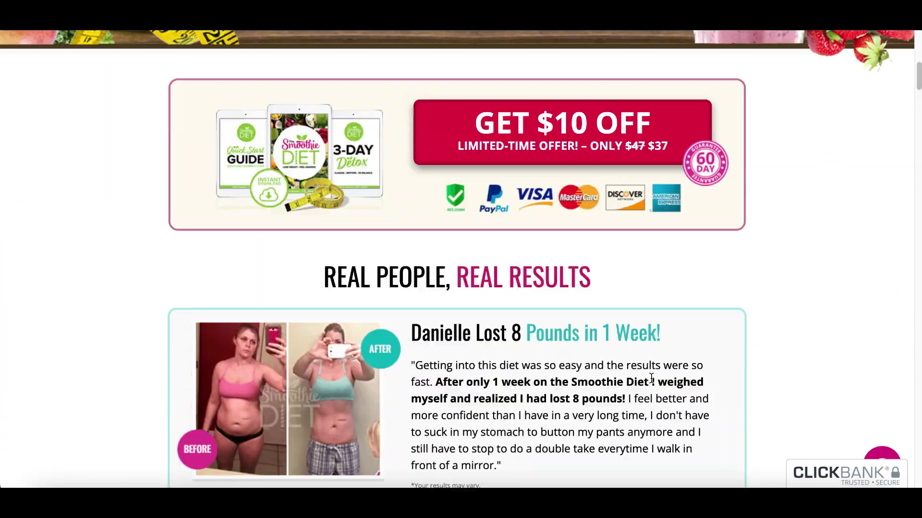
pyautogui.scroll(8, 651, 378)
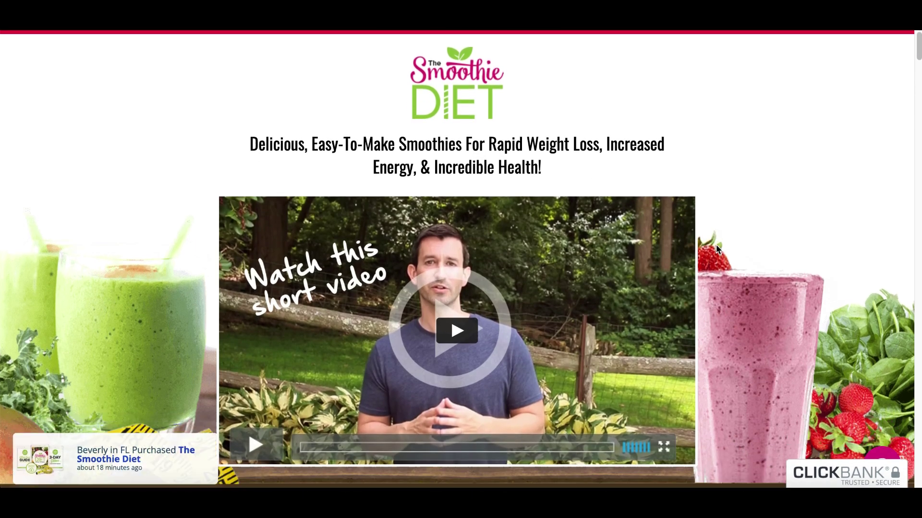
pyautogui.scroll(-2, 715, 244)
pyautogui.keyDown('ctrl'); pyautogui.scroll(5, 849, 326); pyautogui.keyUp('ctrl')
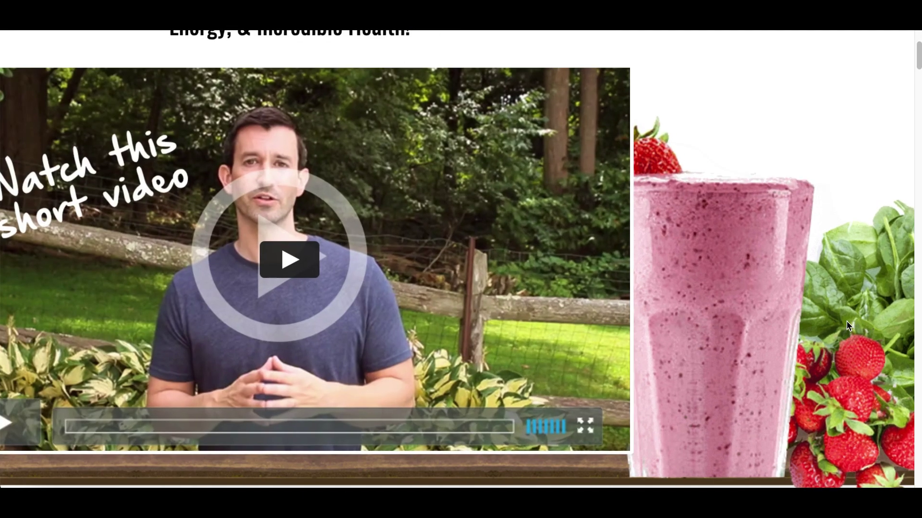
pyautogui.scroll(-5, 847, 326)
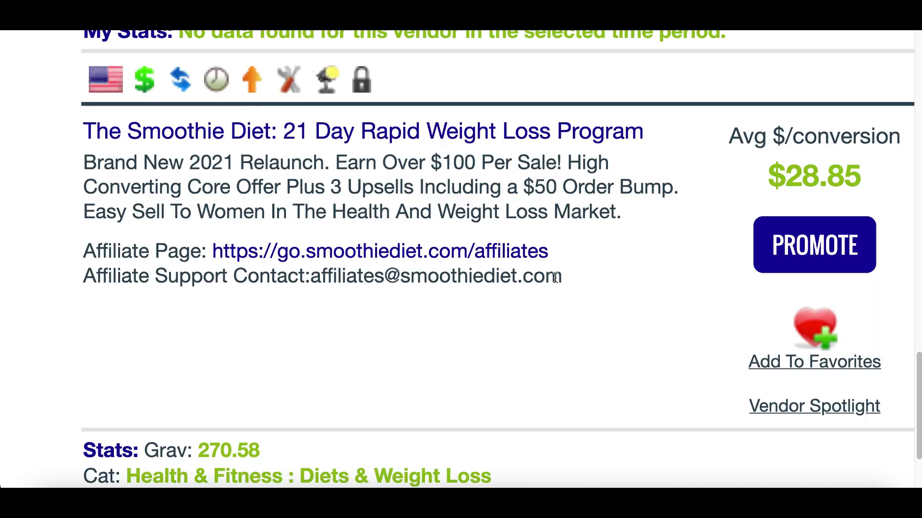
# Generate a HopLink for promoting The Smoothie Diet without a tracking ID and select the encrypted link
pyautogui.hscroll(5, 572, 278)
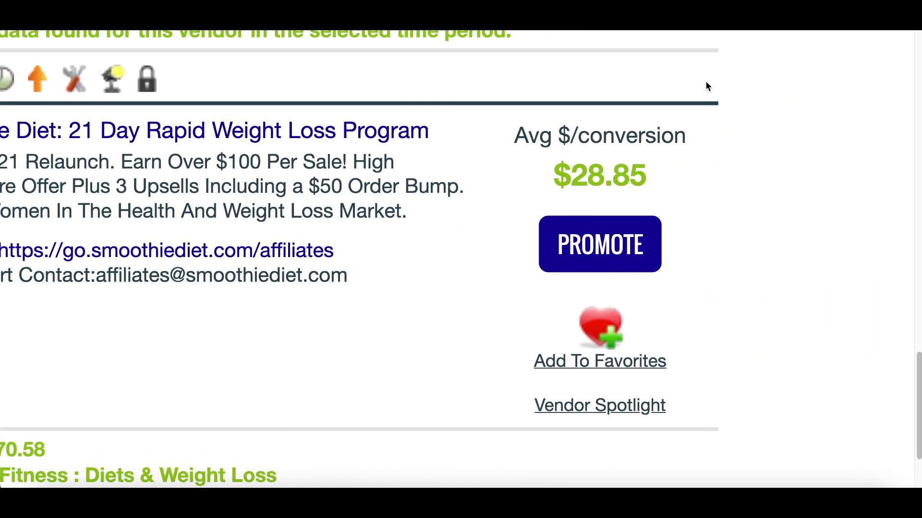
pyautogui.click(595, 258)
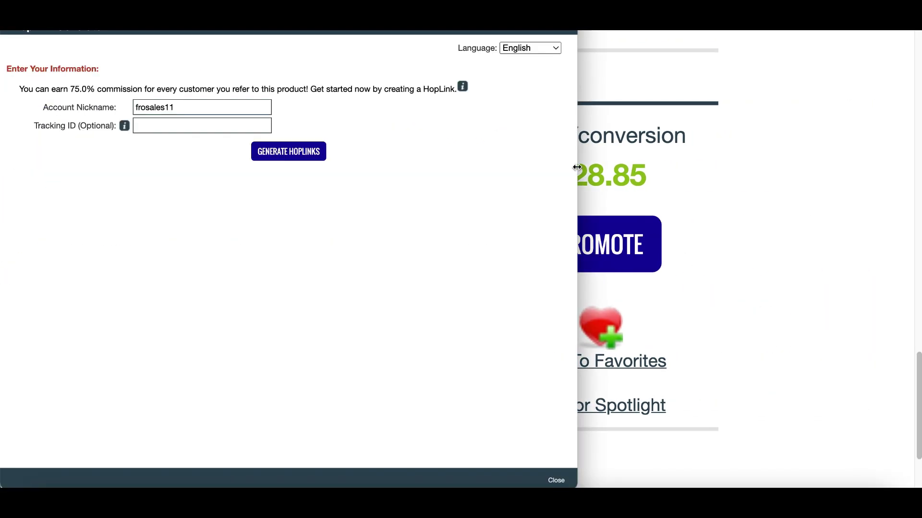
pyautogui.click(274, 151)
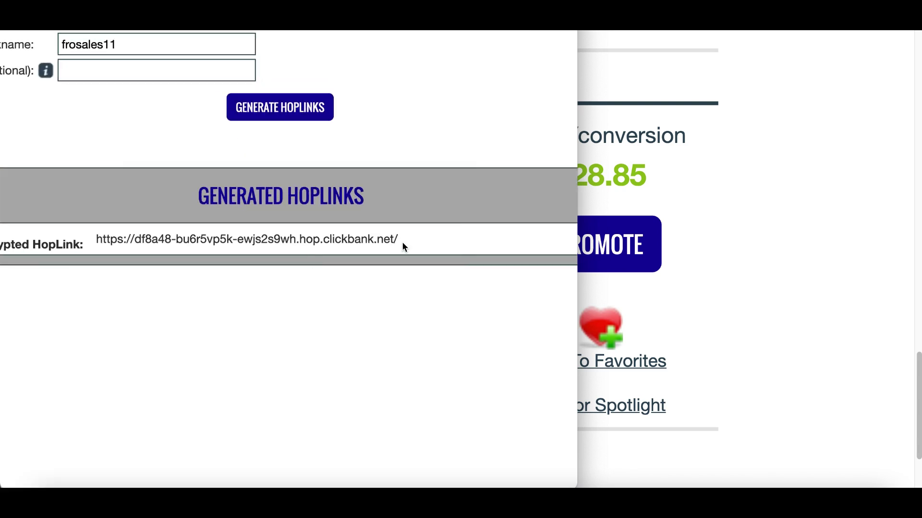
pyautogui.moveTo(391, 241); pyautogui.dragTo(130, 246)
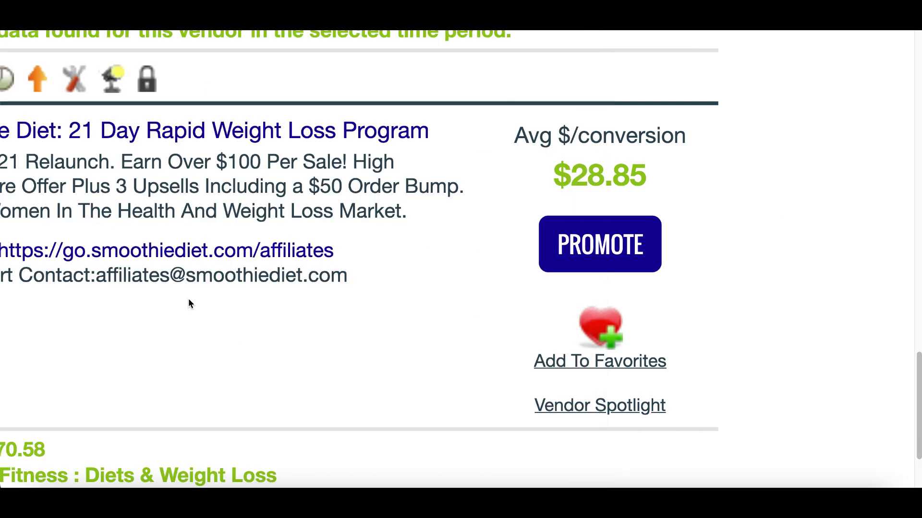
# Check The Smoothie Diet's average earnings per conversion and review the top-ranked offers, including Java Burn and Glucofort
pyautogui.moveTo(554, 175); pyautogui.dragTo(651, 179)
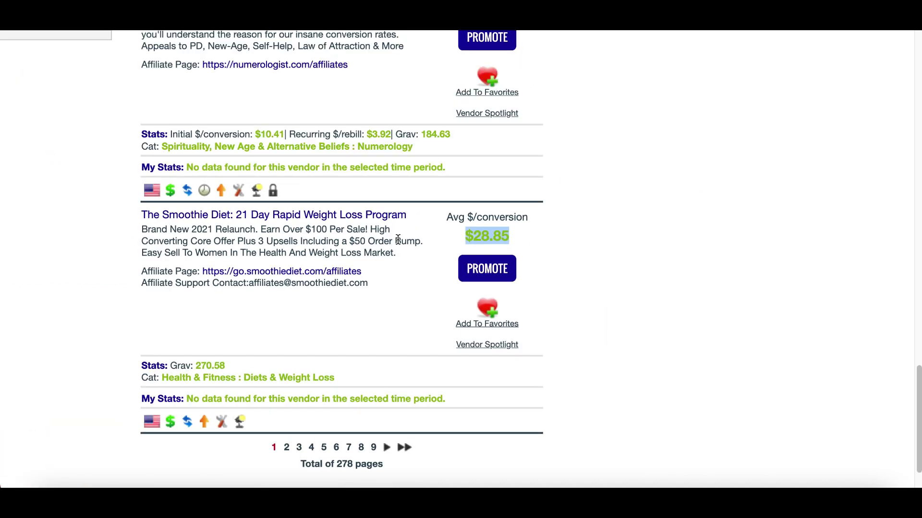
pyautogui.scroll(20, 401, 241)
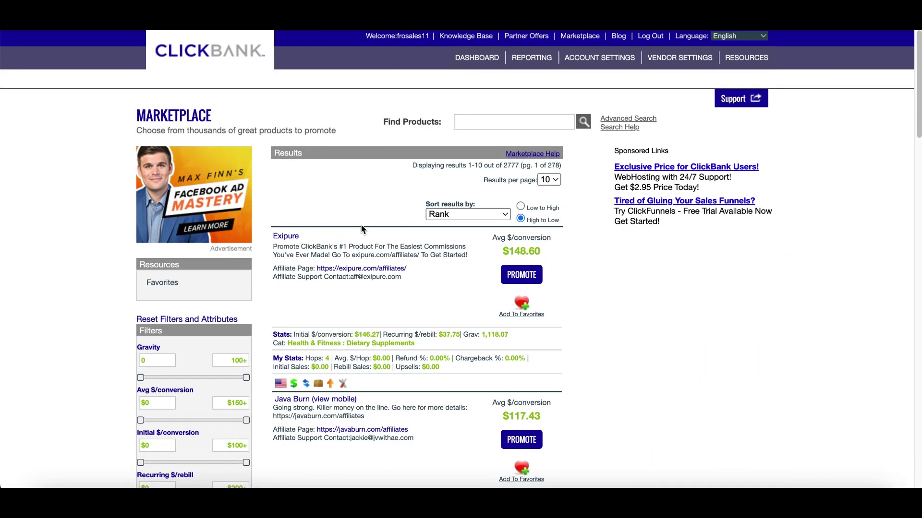
pyautogui.scroll(-3, 361, 225)
pyautogui.scroll(-3, 361, 226)
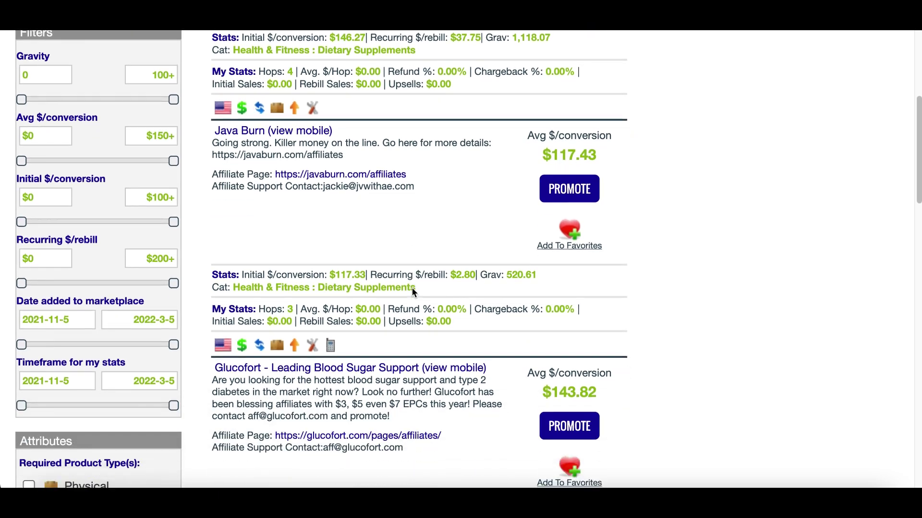
pyautogui.scroll(-1, 412, 292)
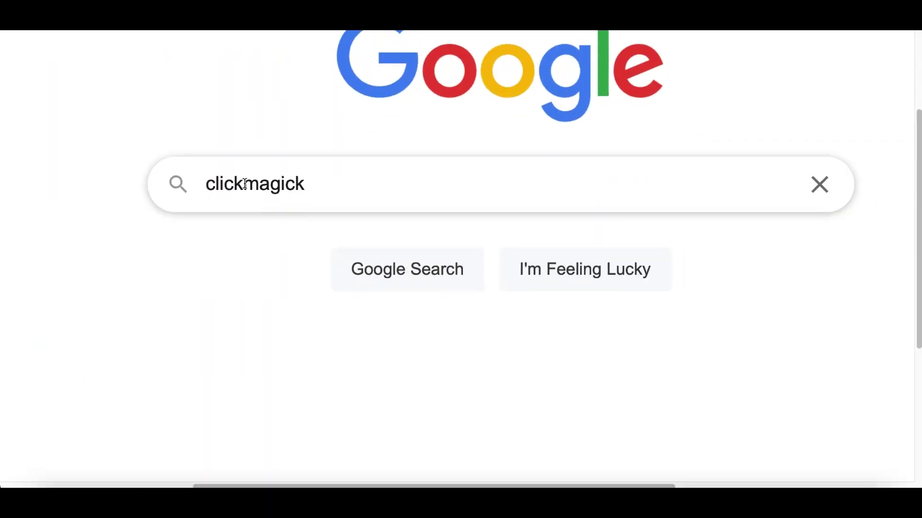
# Search Google for clickmagick and open the official ClickMagick website from the organic results
pyautogui.moveTo(208, 186); pyautogui.dragTo(302, 189)
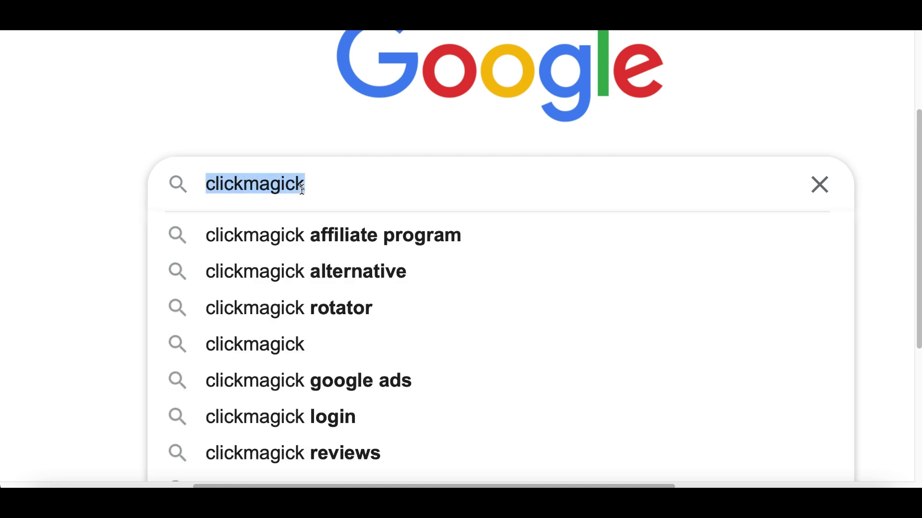
pyautogui.click(121, 207)
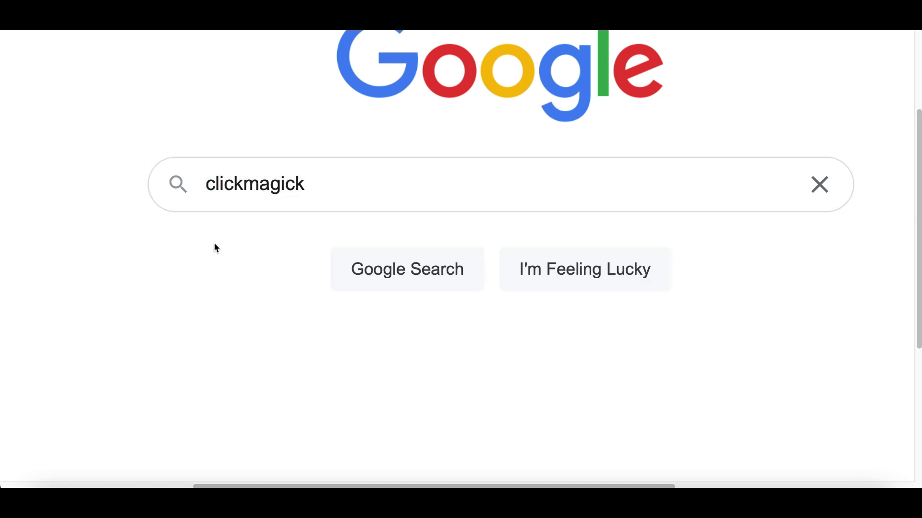
pyautogui.click(389, 271)
pyautogui.scroll(-3, 200, 247)
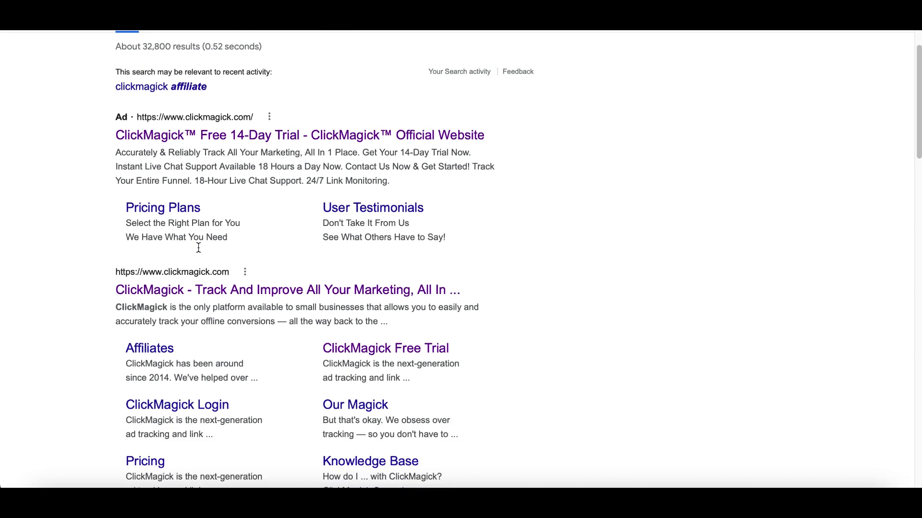
pyautogui.scroll(3, 150, 273)
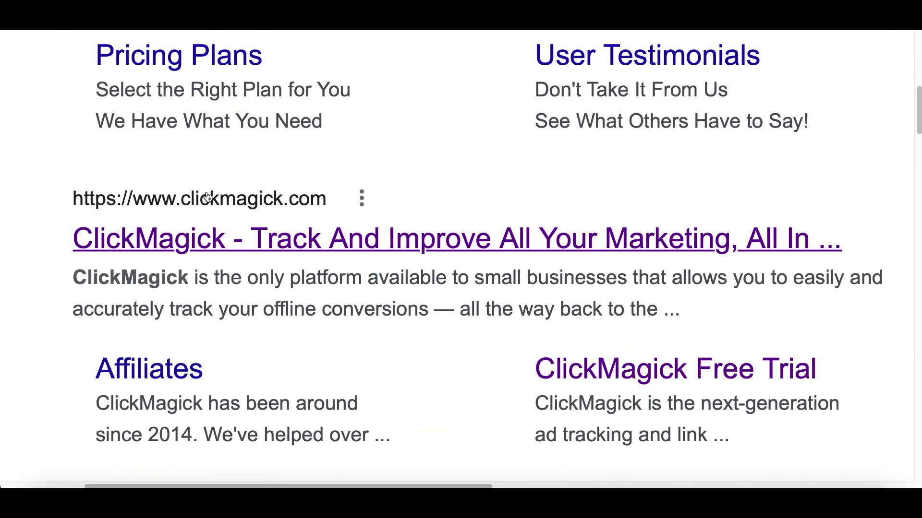
pyautogui.click(204, 234)
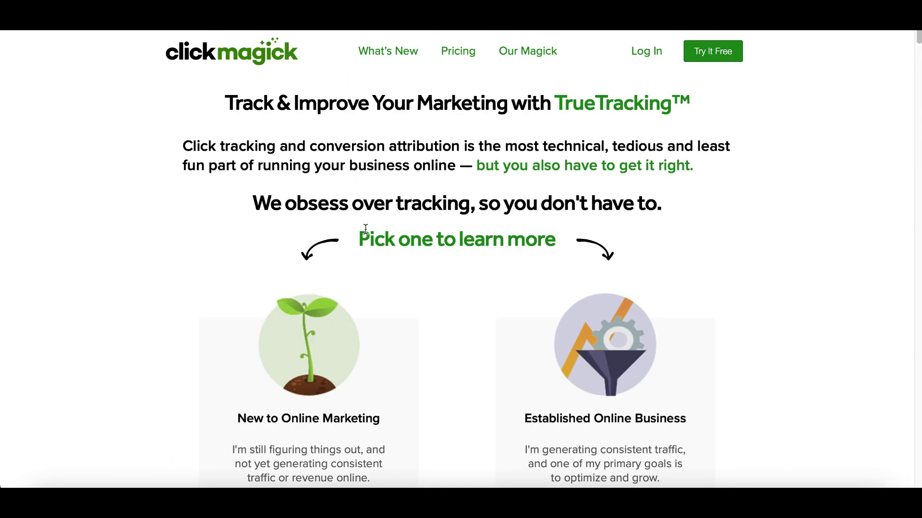
# Read the ClickMagick homepage for its TrueTracking pitch, supported ad platforms, free trial offer and Single Source of Truth section
pyautogui.scroll(-1, 480, 264)
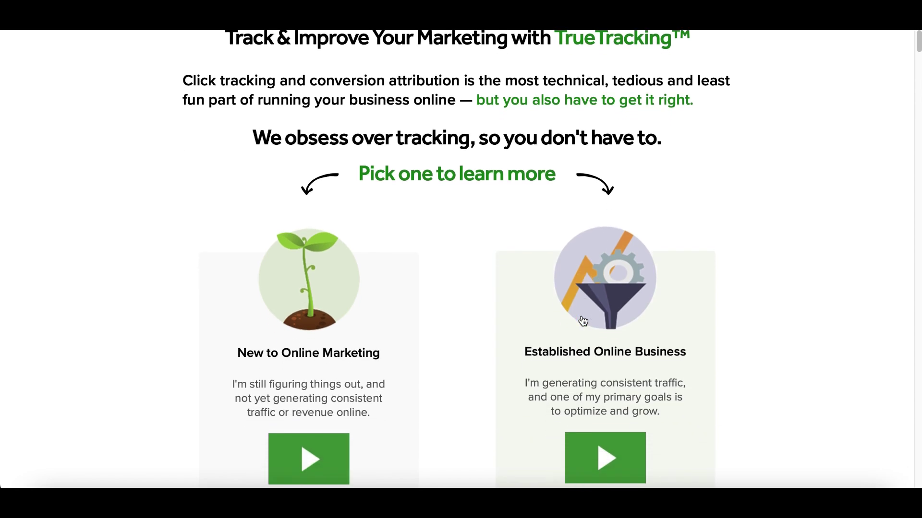
pyautogui.scroll(1, 606, 291)
pyautogui.scroll(3, 693, 106)
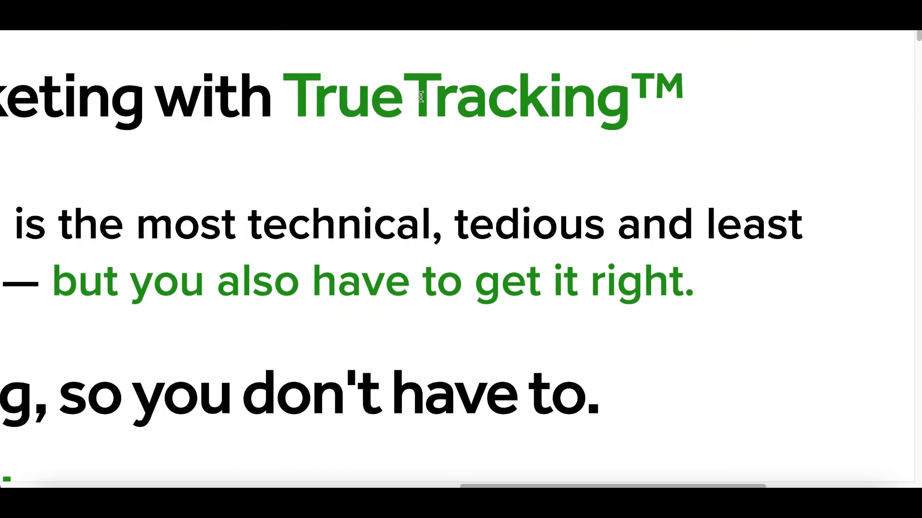
pyautogui.moveTo(414, 96); pyautogui.dragTo(621, 106)
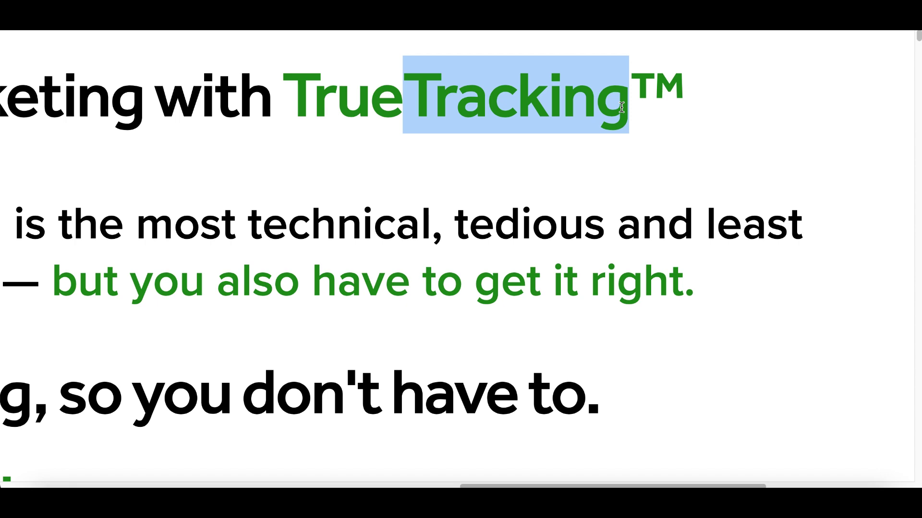
pyautogui.scroll(-2, 494, 199)
pyautogui.scroll(-3, 516, 249)
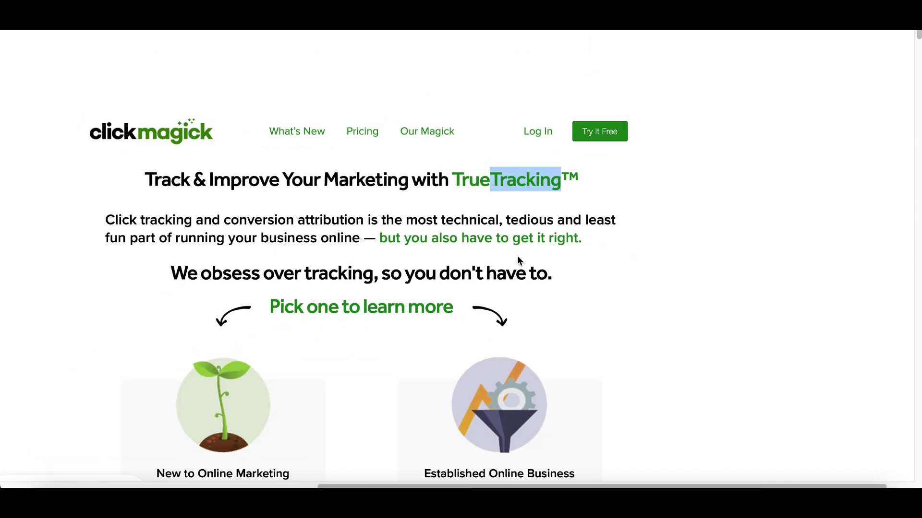
pyautogui.scroll(1, 516, 249)
pyautogui.scroll(-7, 516, 255)
pyautogui.scroll(-5, 517, 260)
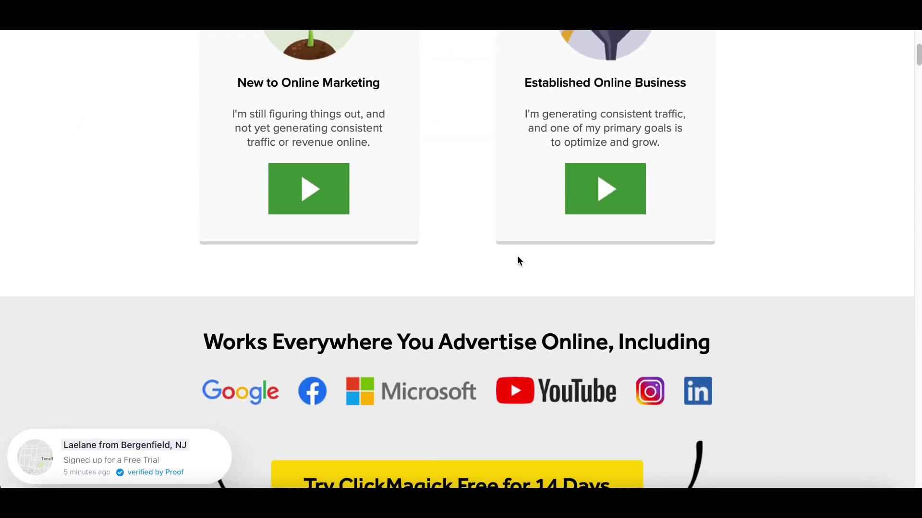
pyautogui.scroll(-3, 518, 261)
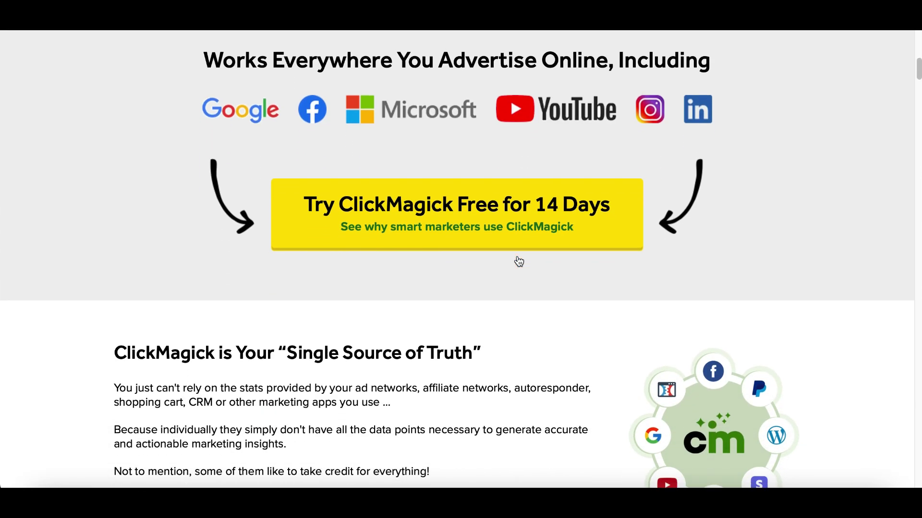
pyautogui.scroll(-2, 518, 262)
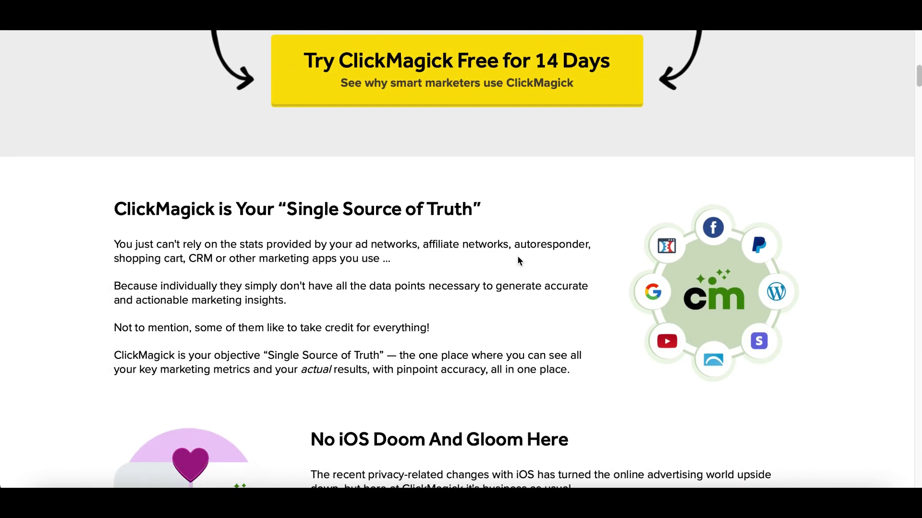
pyautogui.scroll(-1, 518, 262)
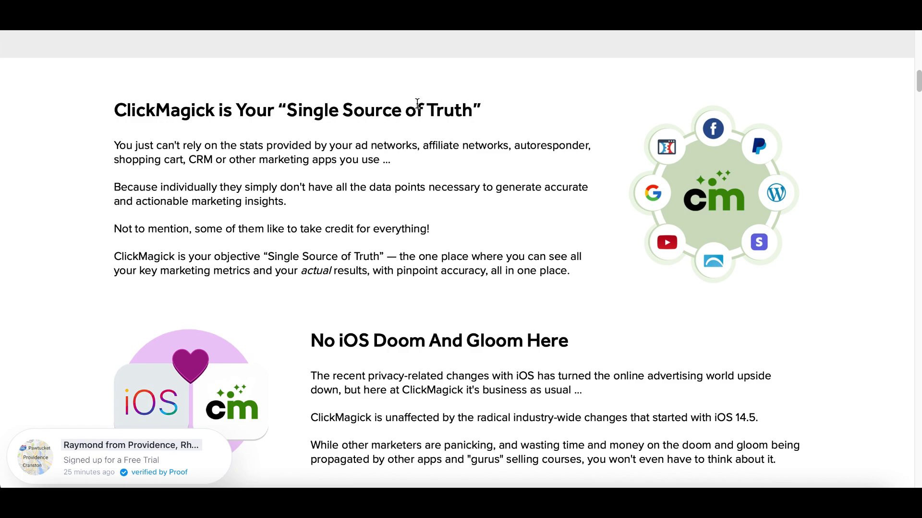
# Read the homepage sections on the Single Source of Truth, iOS privacy changes and sales funnel tracking
pyautogui.scroll(5, 418, 107)
pyautogui.moveTo(434, 108); pyautogui.dragTo(553, 123)
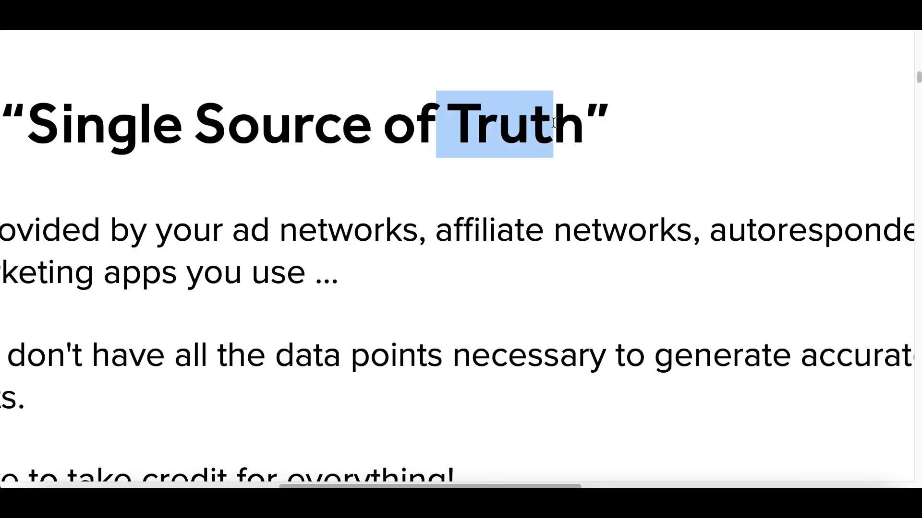
pyautogui.scroll(-5, 553, 123)
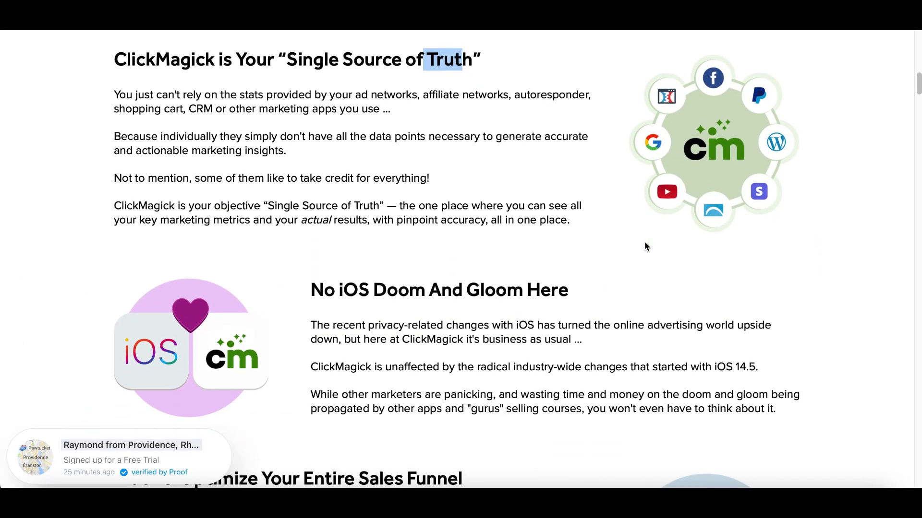
pyautogui.scroll(-3, 645, 243)
pyautogui.scroll(-1, 644, 244)
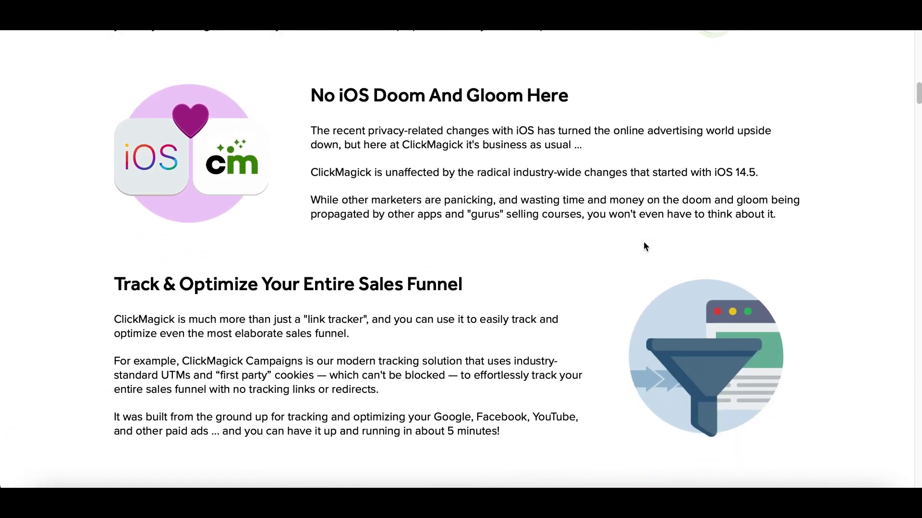
# Return to the start of the ClickMagick homepage and open the free trial sign-up page
pyautogui.scroll(15, 644, 245)
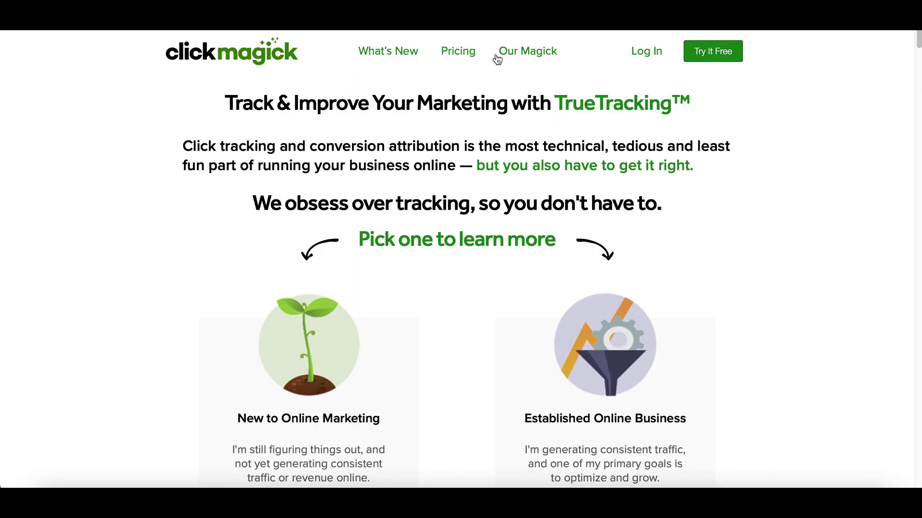
pyautogui.scroll(5, 687, 92)
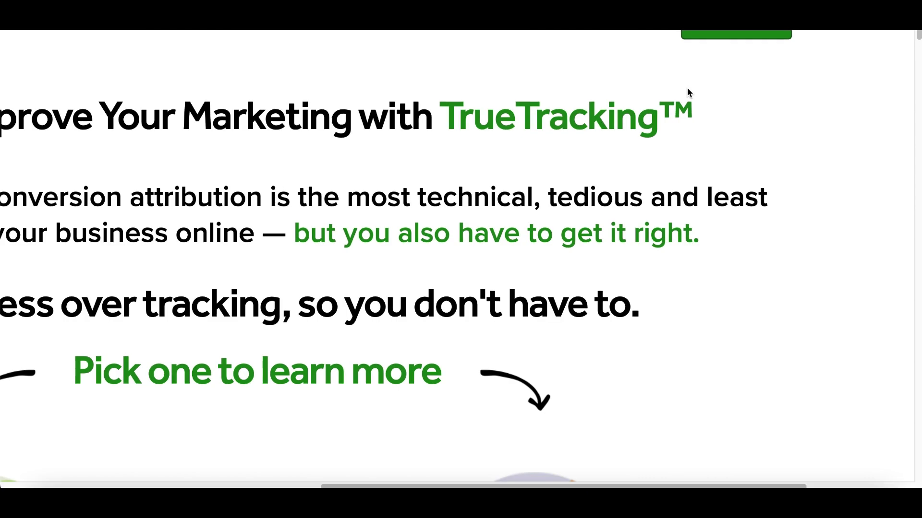
pyautogui.hscroll(-5, 687, 91)
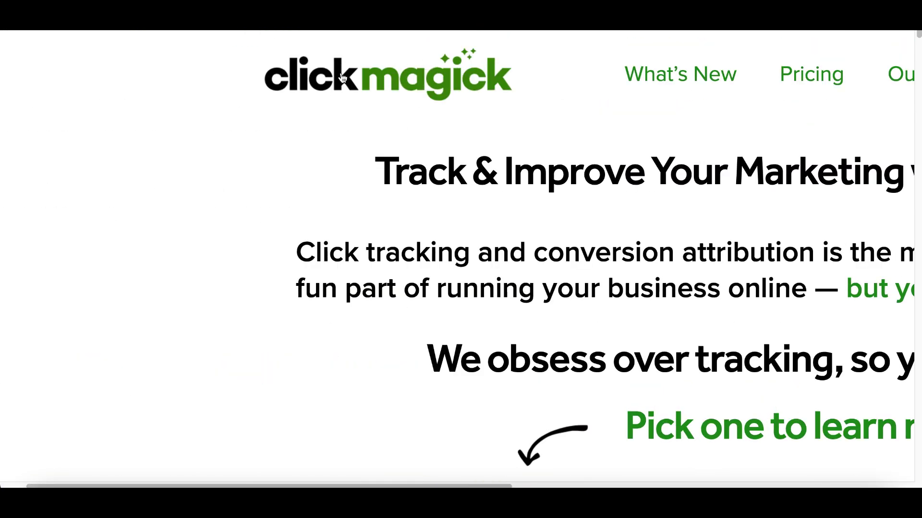
pyautogui.hscroll(15, 735, 161)
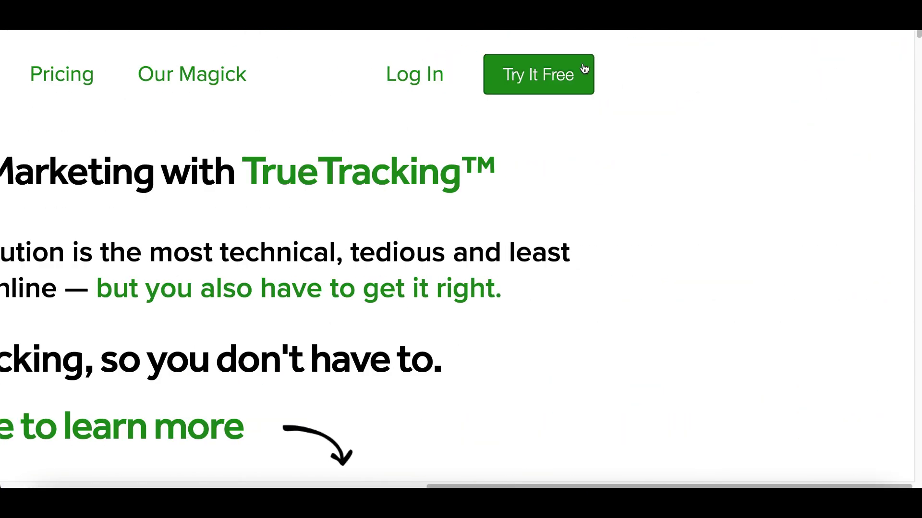
pyautogui.scroll(3, 502, 83)
pyautogui.click(502, 83)
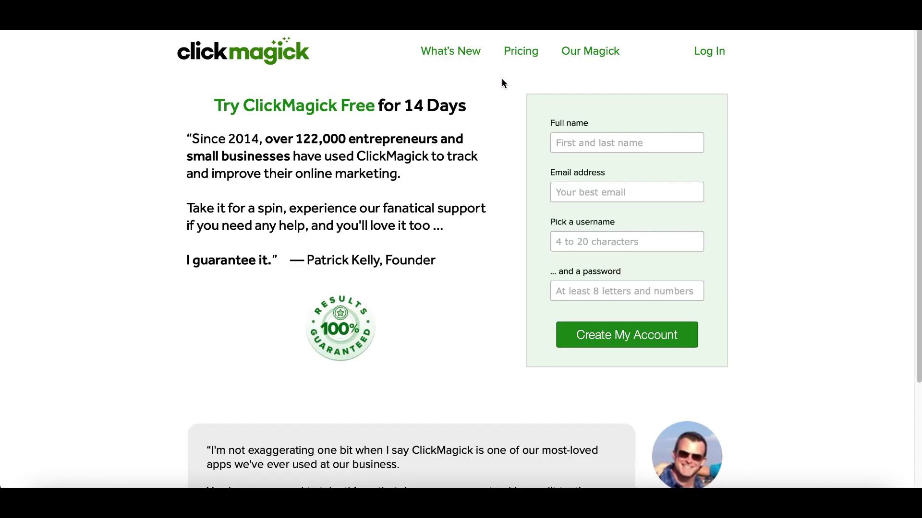
# Review the 14-day free trial offer and the details required by the account registration form
pyautogui.scroll(5, 437, 106)
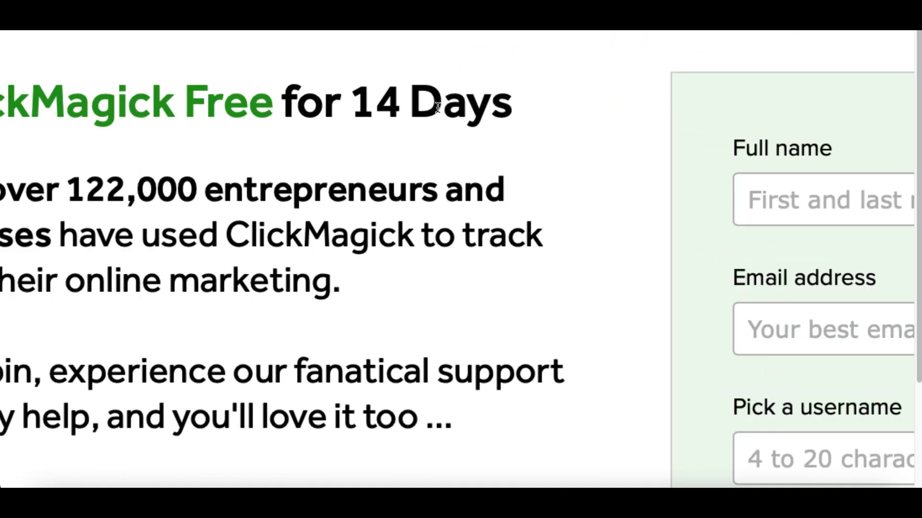
pyautogui.moveTo(397, 105); pyautogui.dragTo(521, 110)
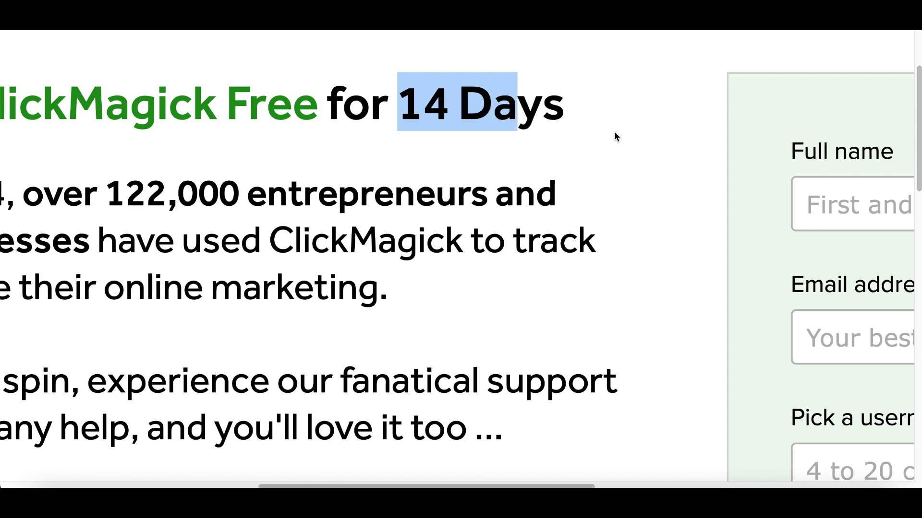
pyautogui.hscroll(10, 615, 131)
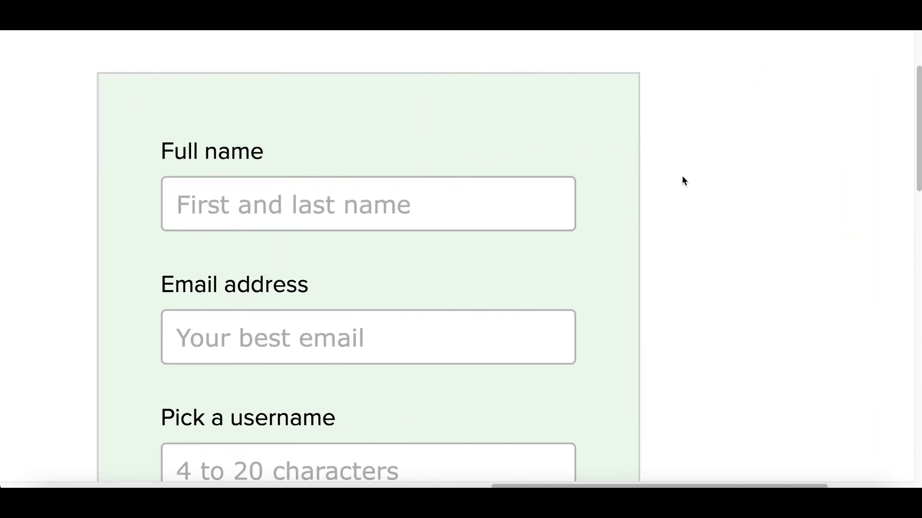
pyautogui.scroll(-5, 354, 134)
pyautogui.scroll(-5, 450, 302)
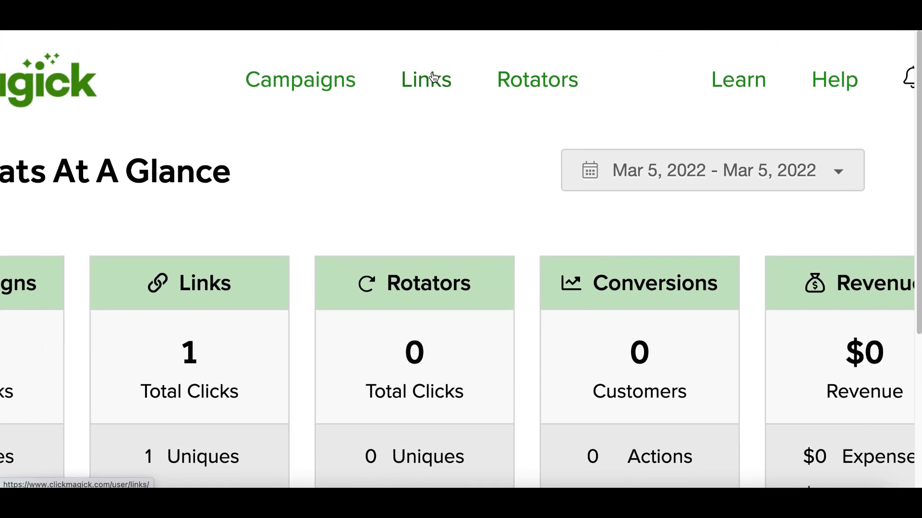
# Start a new tracking link from the account's links list and check the link group choices, keeping All
pyautogui.click(432, 78)
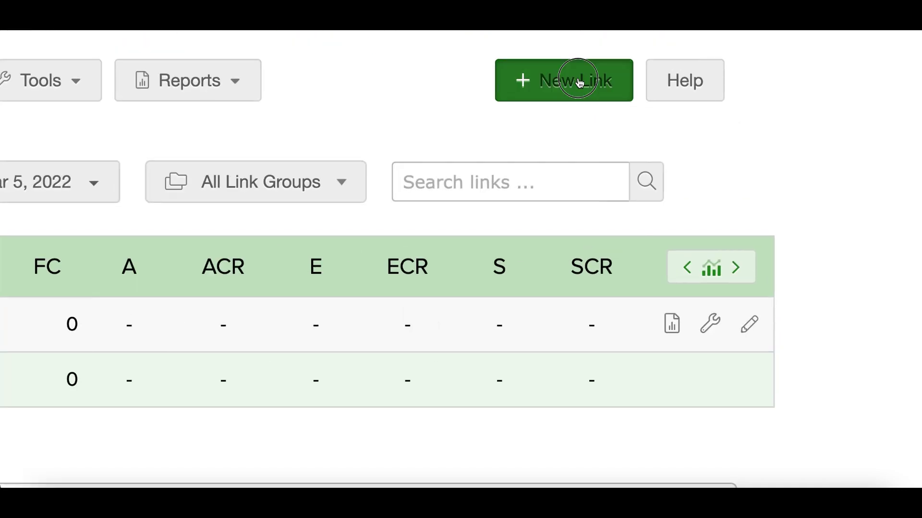
pyautogui.click(658, 102)
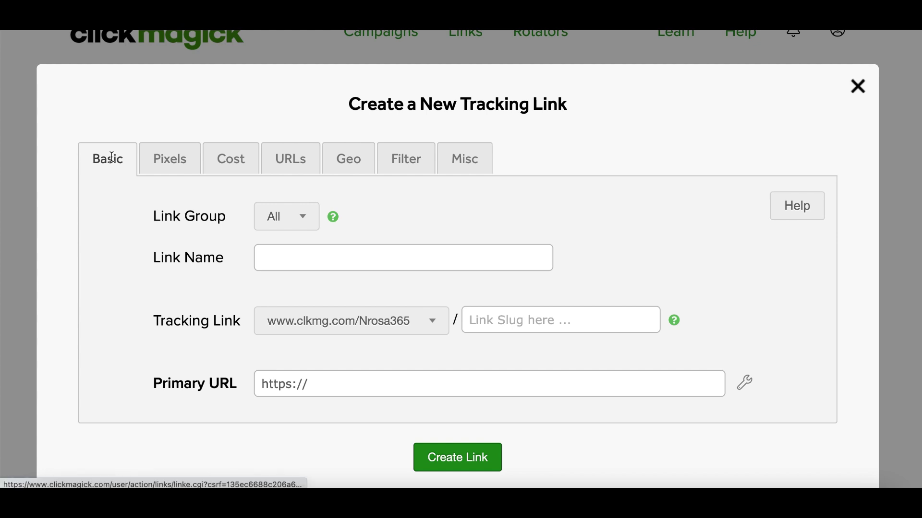
pyautogui.scroll(-2, 315, 278)
pyautogui.moveTo(194, 179); pyautogui.dragTo(247, 179)
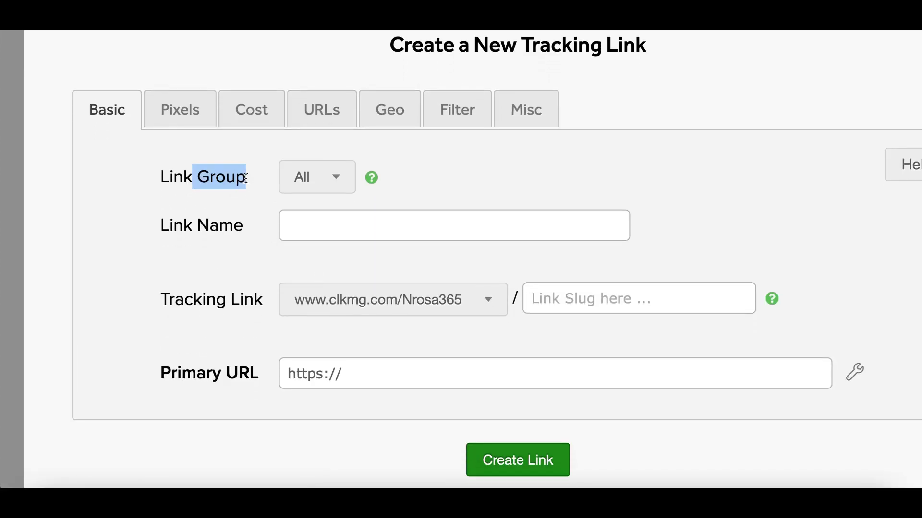
pyautogui.click(338, 179)
pyautogui.click(429, 176)
pyautogui.scroll(-2, 461, 192)
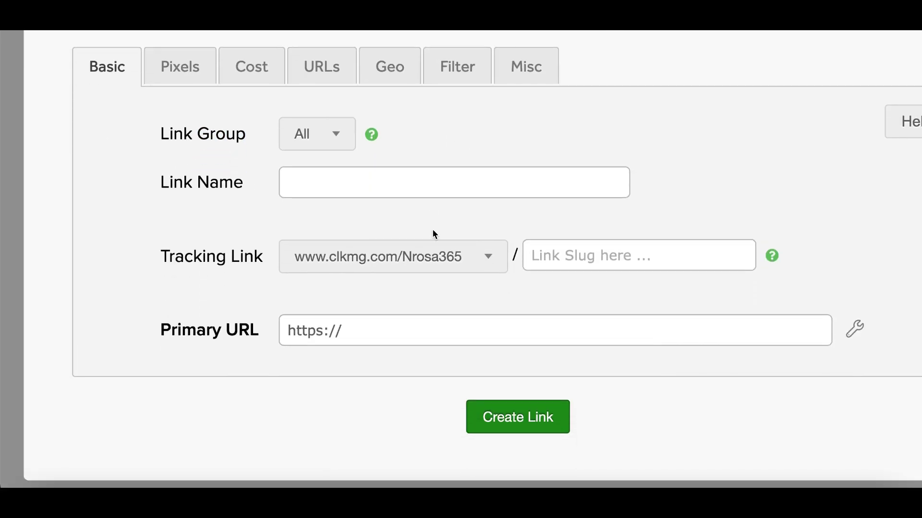
# Name the new tracking link smoothie1
pyautogui.moveTo(141, 184); pyautogui.dragTo(262, 184)
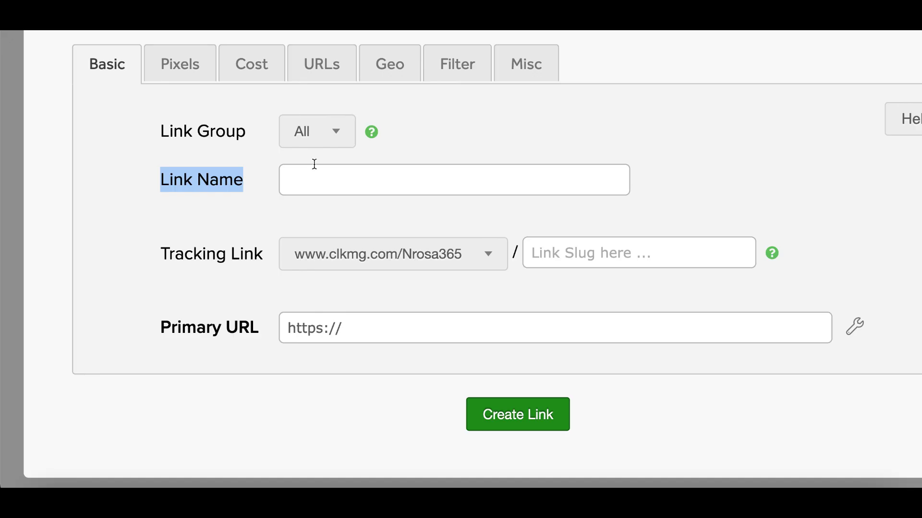
pyautogui.click(317, 170)
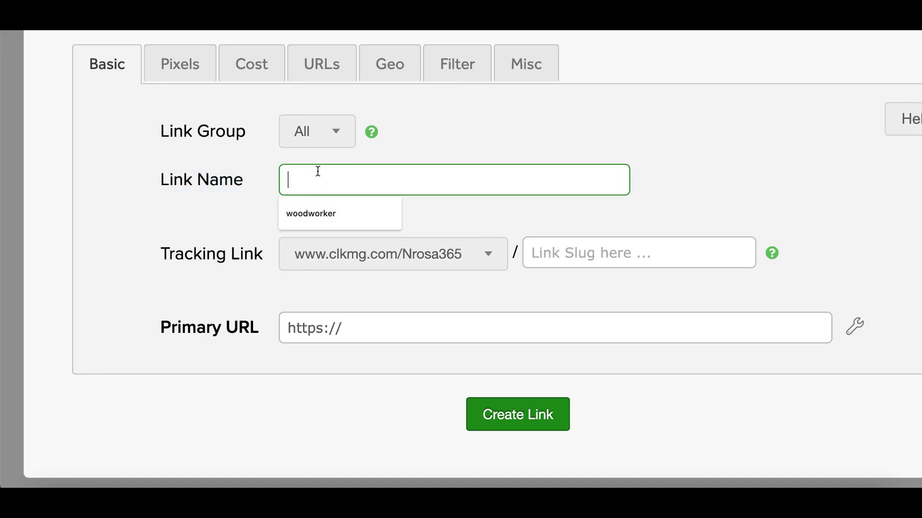
pyautogui.write('smoothie1')
pyautogui.scroll(-1, 325, 216)
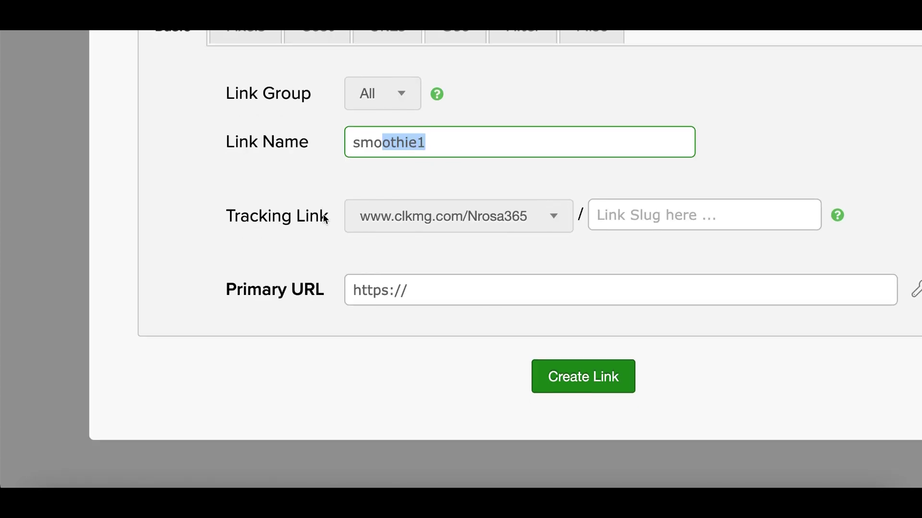
# Copy the link name smoothie1 and reuse it as the tracking link's slug
pyautogui.moveTo(241, 208); pyautogui.dragTo(286, 211)
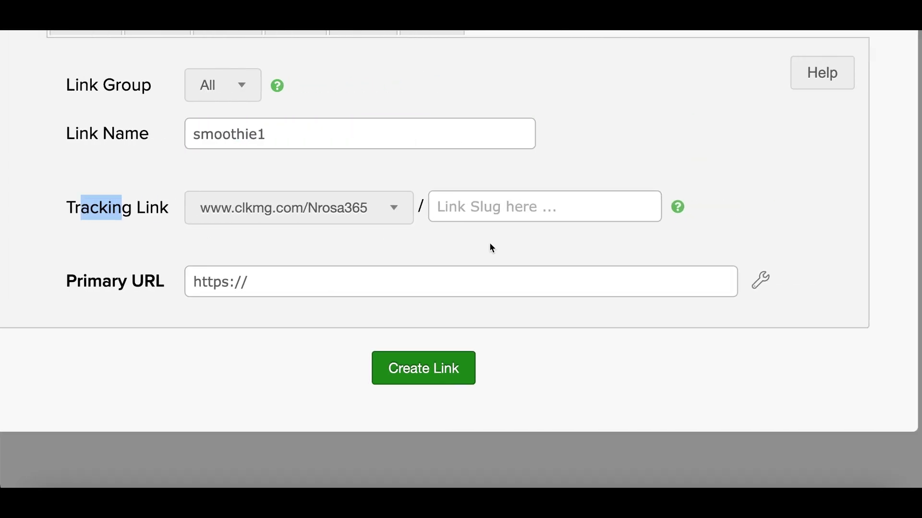
pyautogui.moveTo(193, 135); pyautogui.dragTo(274, 136)
pyautogui.hotkey('ctrl', 'c')
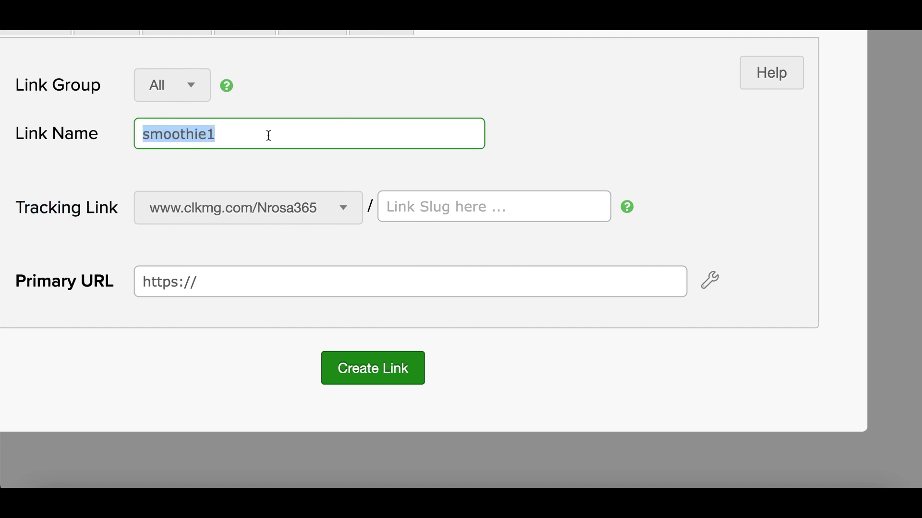
pyautogui.click(439, 207)
pyautogui.hotkey('ctrl', 'v')
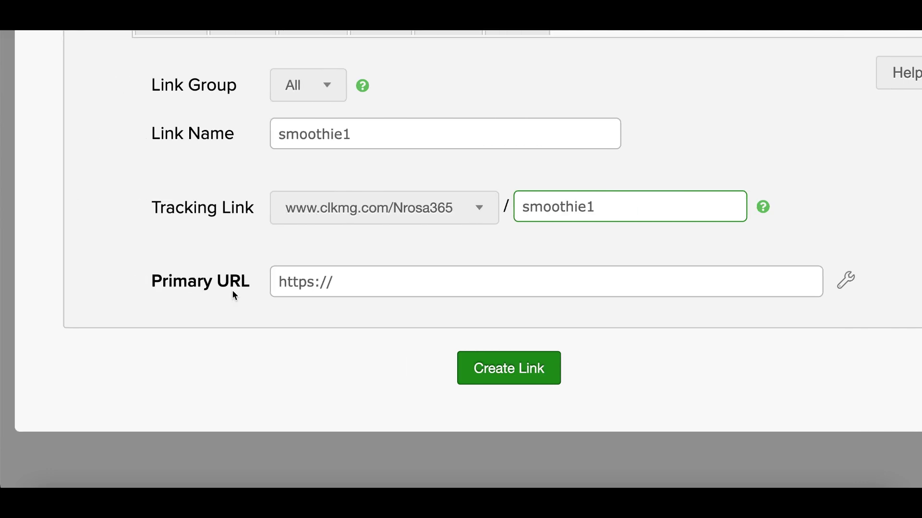
# Switch to the ClickBank marketplace, open the promotion window of the chosen offer and copy its encrypted HopLink
pyautogui.moveTo(152, 282); pyautogui.dragTo(279, 292)
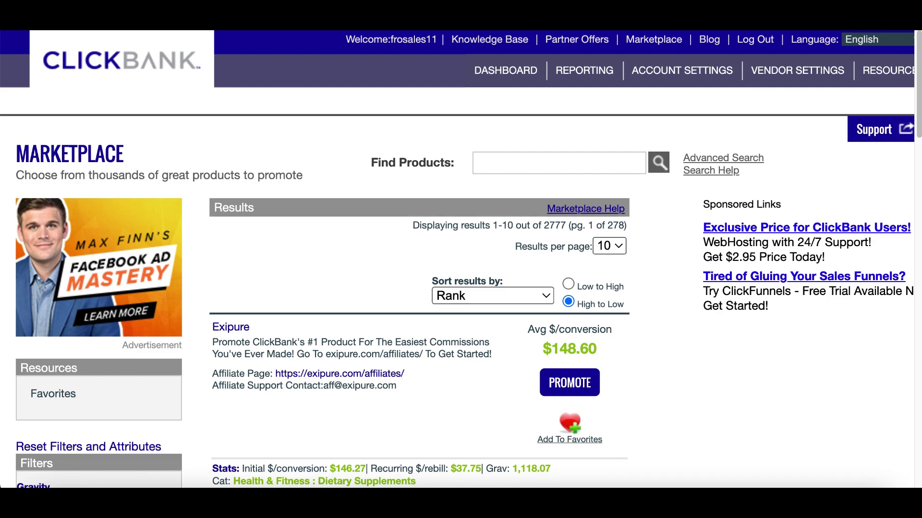
pyautogui.scroll(-20, 520, 331)
pyautogui.scroll(-8, 596, 392)
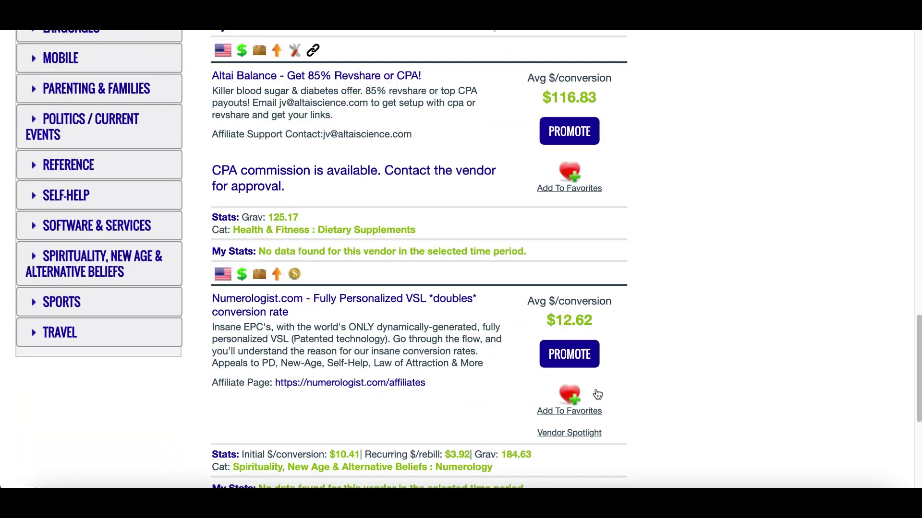
pyautogui.click(569, 305)
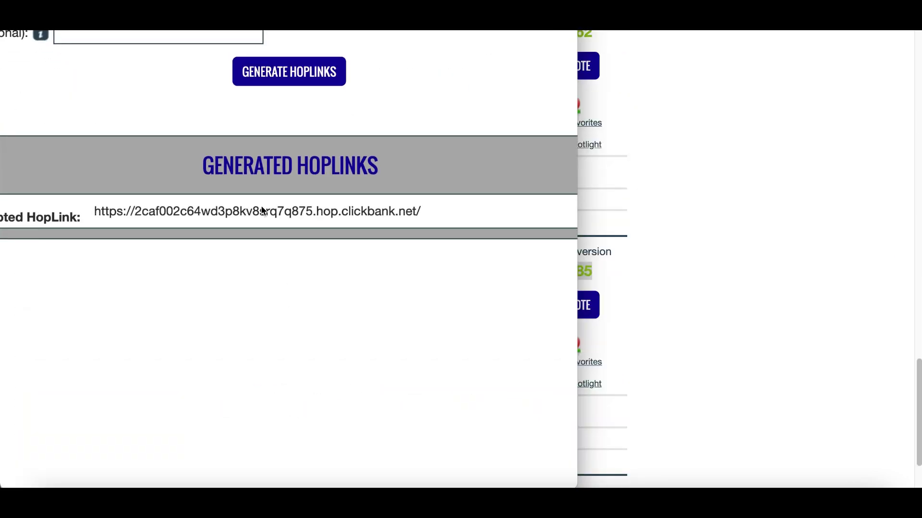
pyautogui.tripleClick(304, 212)
pyautogui.hotkey('ctrl', 'c')
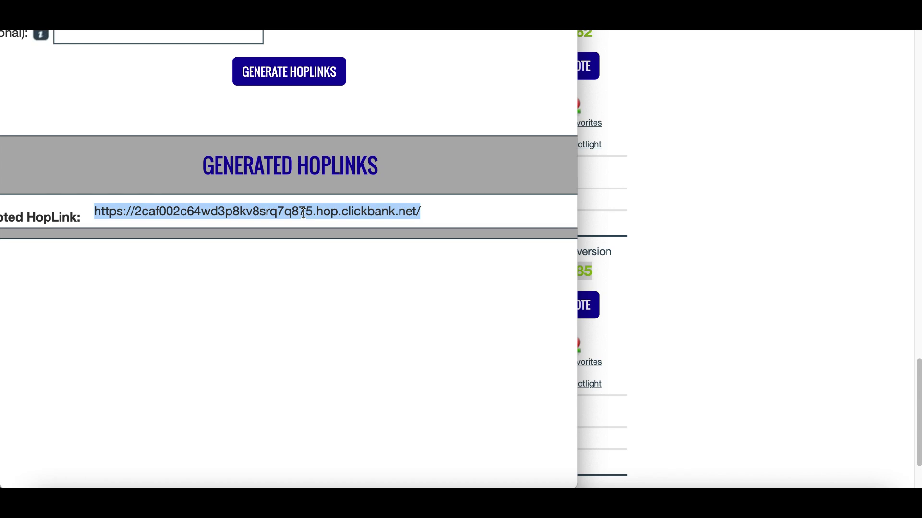
# Return to ClickMagick, replace the primary URL with the copied HopLink and create the tracking link
pyautogui.click(620, 218)
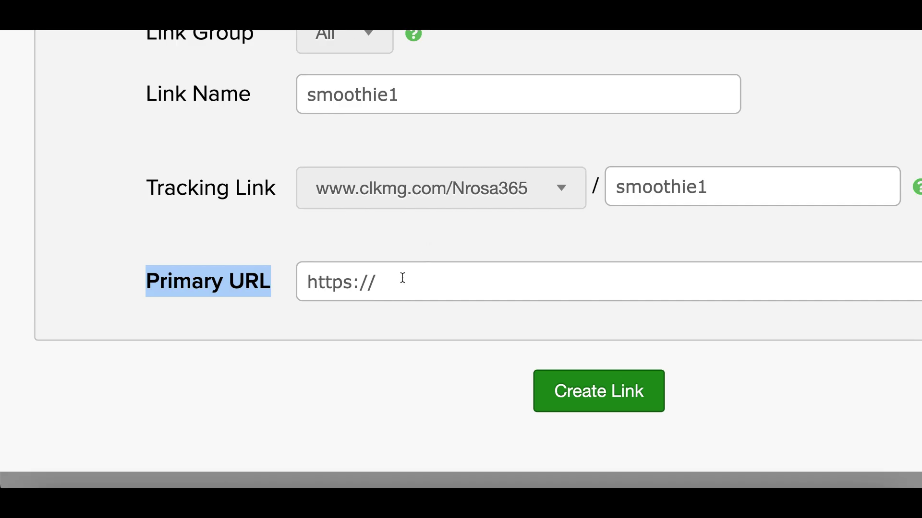
pyautogui.click(402, 278)
pyautogui.press('BackSpace')
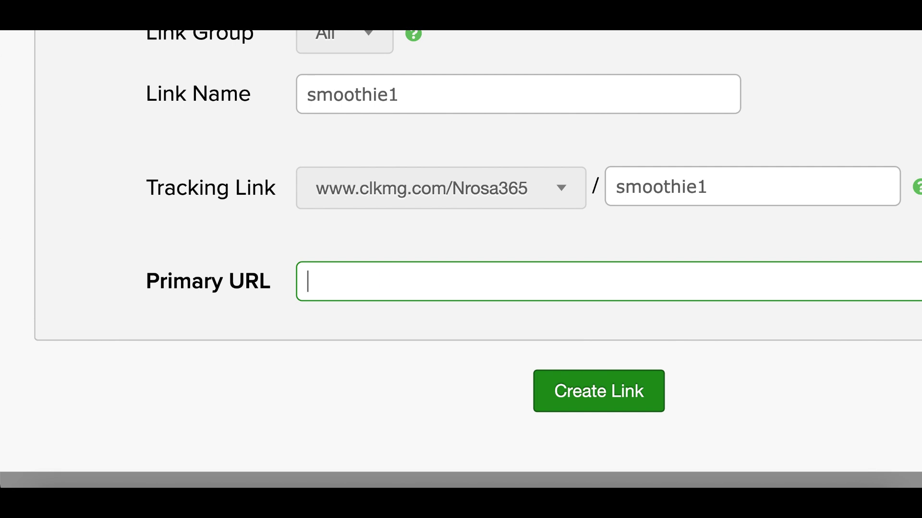
pyautogui.hotkey('ctrl', 'v')
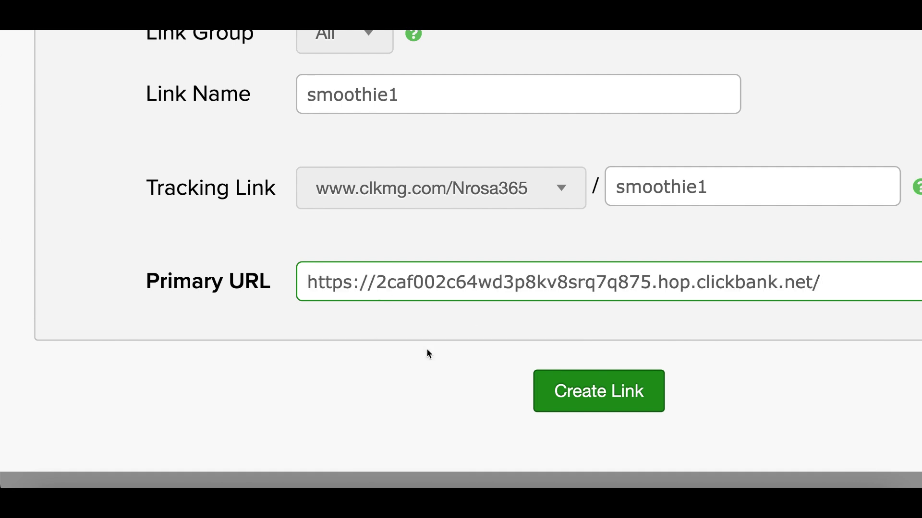
pyautogui.click(509, 398)
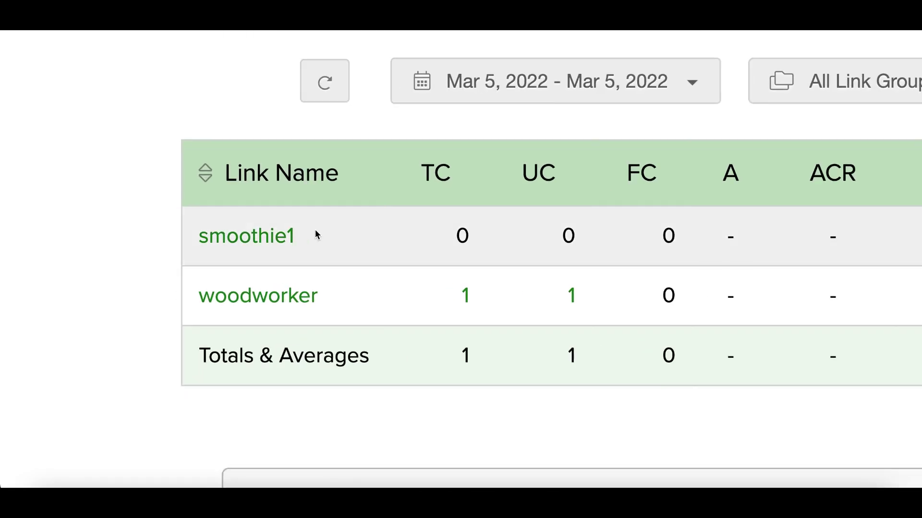
# Examine the smoothie1 entry in the links list and its click statistics columns, including TC and UC
pyautogui.moveTo(296, 237); pyautogui.dragTo(171, 236)
pyautogui.click(171, 236)
pyautogui.moveTo(296, 174); pyautogui.dragTo(327, 180)
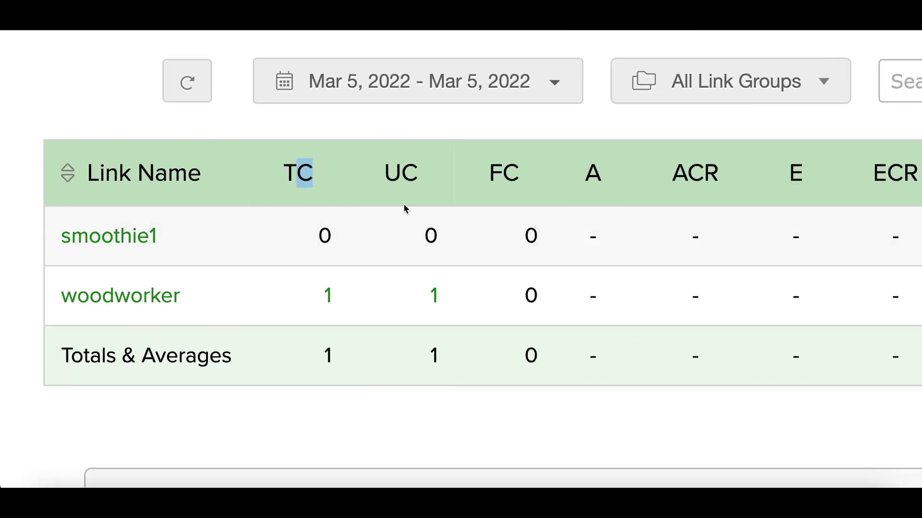
pyautogui.moveTo(384, 172); pyautogui.dragTo(419, 174)
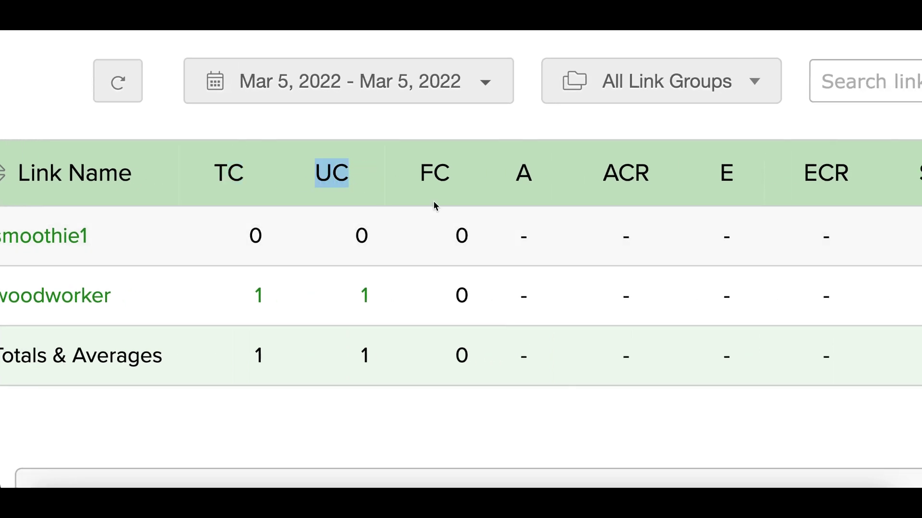
pyautogui.moveTo(530, 185); pyautogui.dragTo(603, 173)
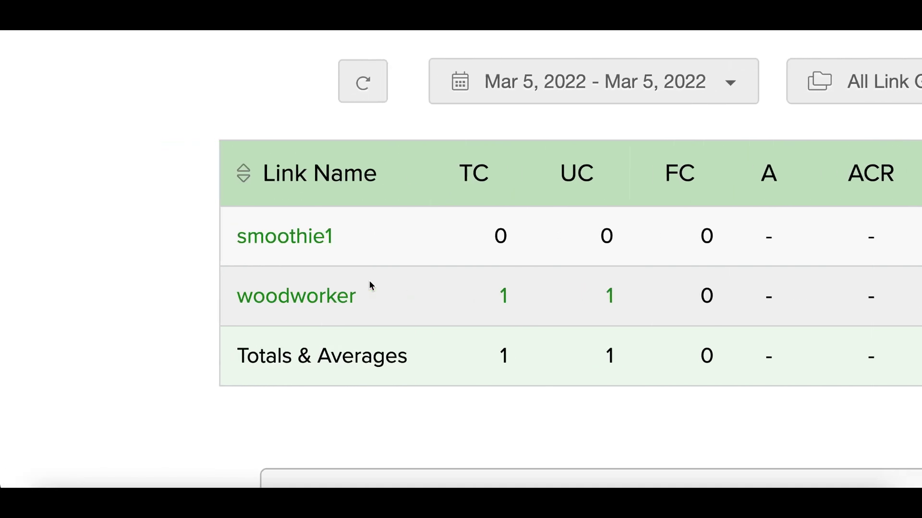
# Open the smoothie1 tracking link for editing and copy its full tracking URL
pyautogui.click(284, 238)
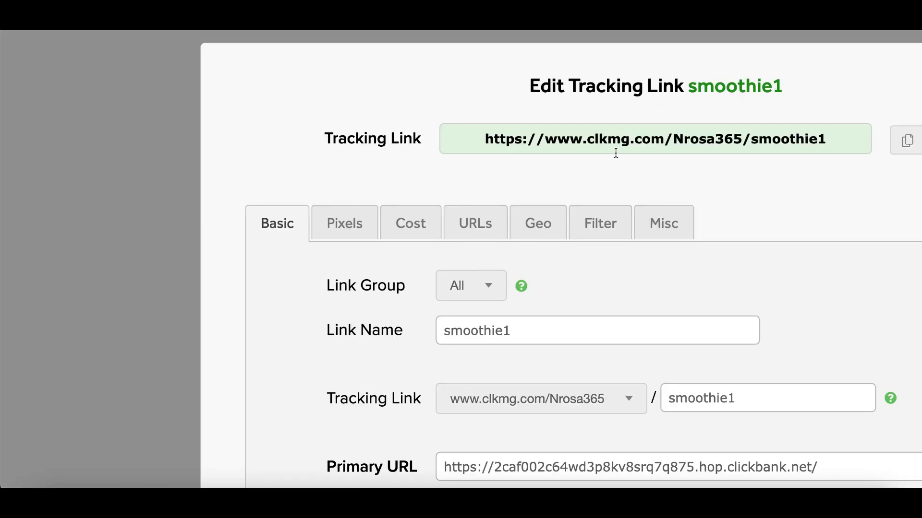
pyautogui.moveTo(840, 140); pyautogui.dragTo(526, 132)
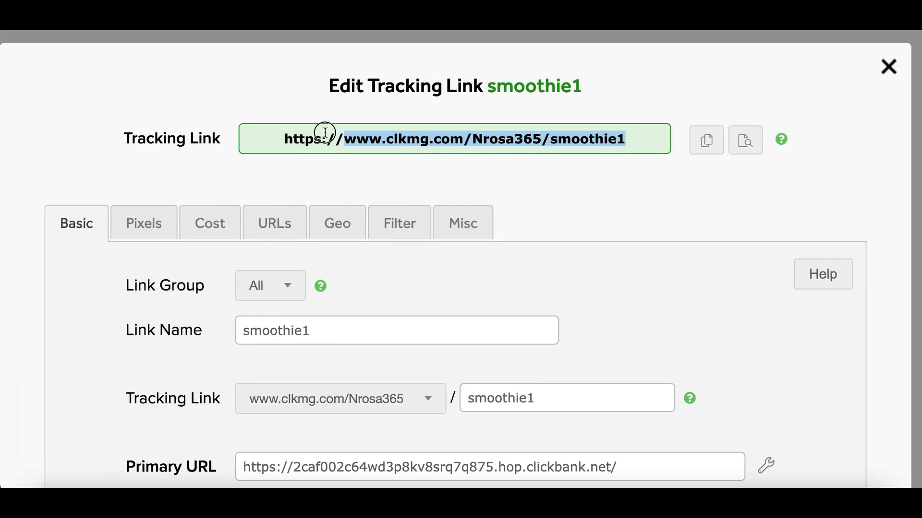
pyautogui.moveTo(325, 132); pyautogui.dragTo(283, 138)
pyautogui.press('super+c')
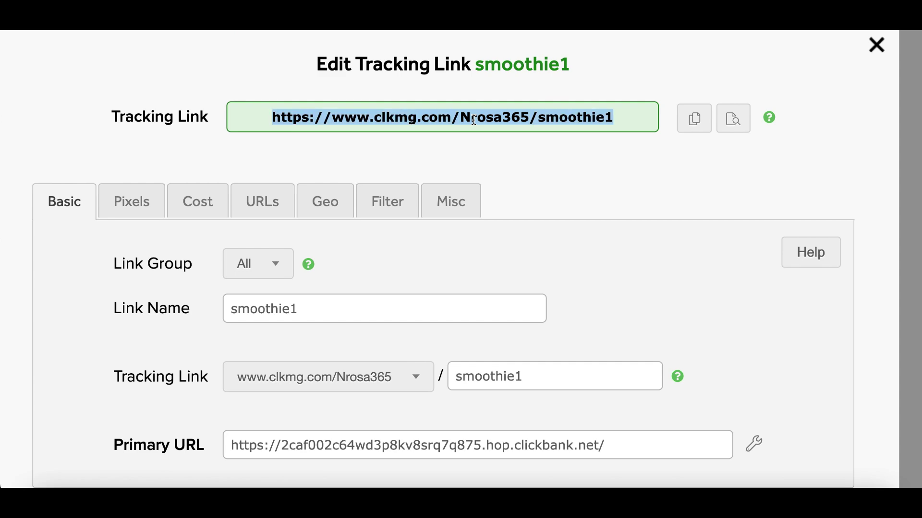
# Switch to Safari, load the copied smoothie1 tracking link to test it and look through the sales page
pyautogui.click(122, 504)
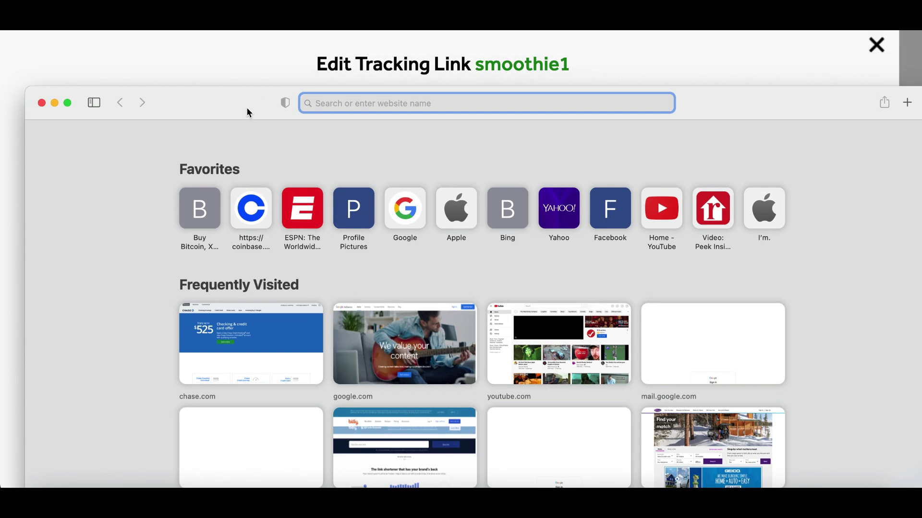
pyautogui.press('super+v')
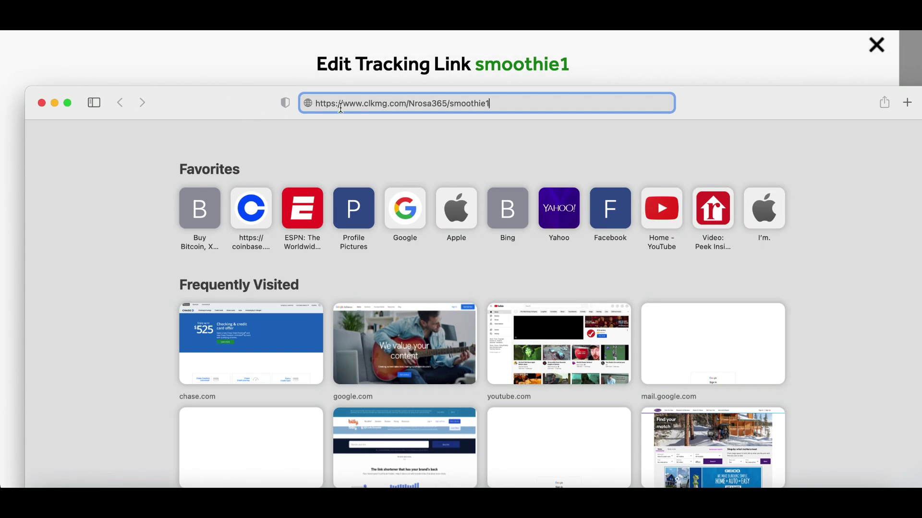
pyautogui.press('Return')
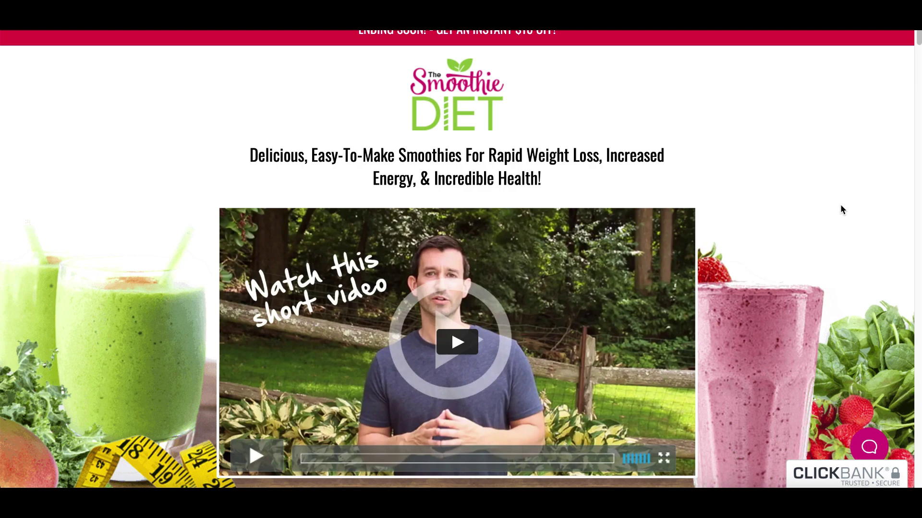
pyautogui.scroll(-5, 730, 288)
pyautogui.scroll(-5, 478, 325)
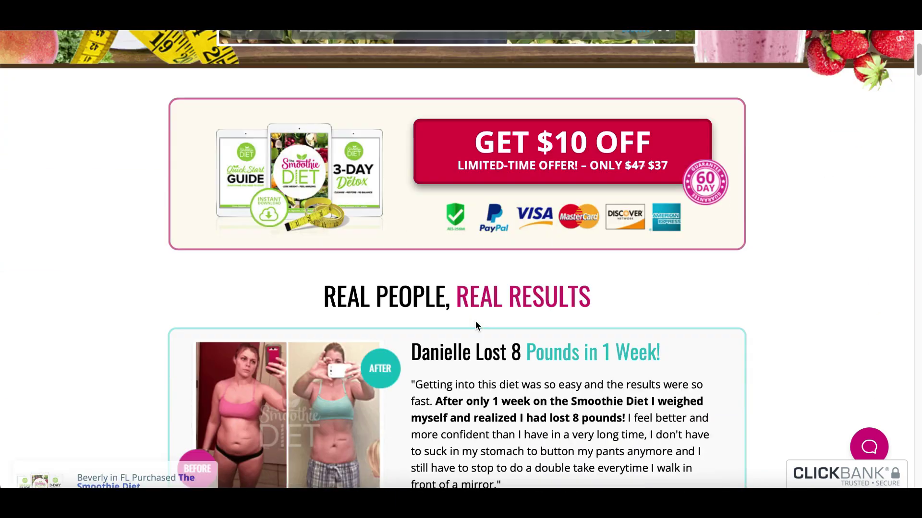
pyautogui.scroll(-2, 477, 325)
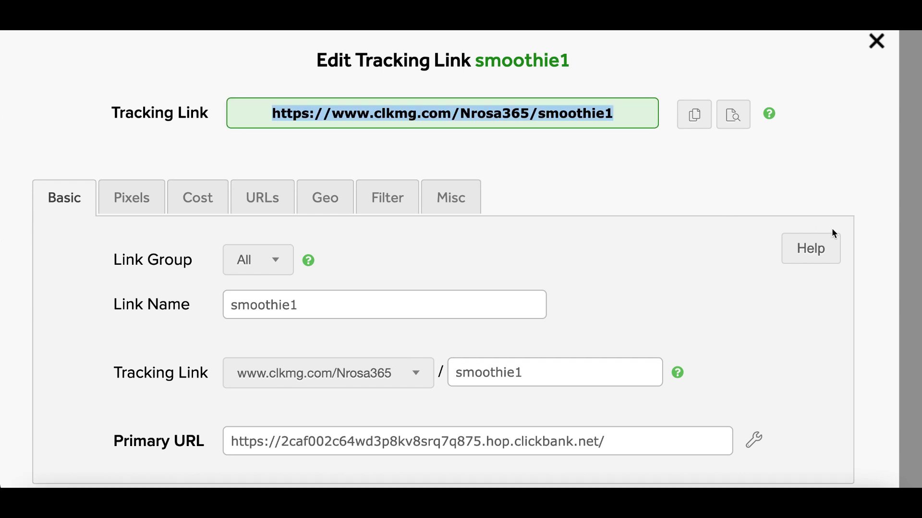
# Return to ClickMagick, leave the smoothie1 link editor and check that link's total clicks in the links list
pyautogui.scroll(-3, 831, 231)
pyautogui.click(436, 409)
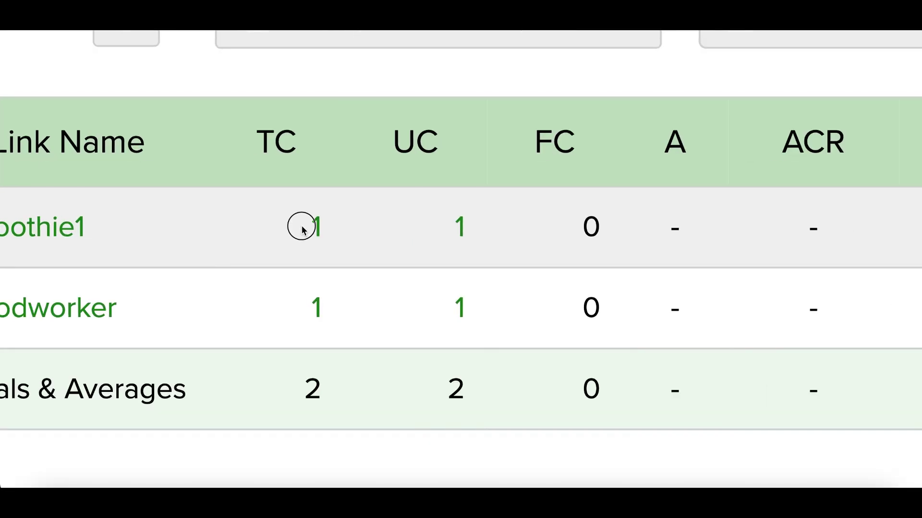
pyautogui.doubleClick(303, 230)
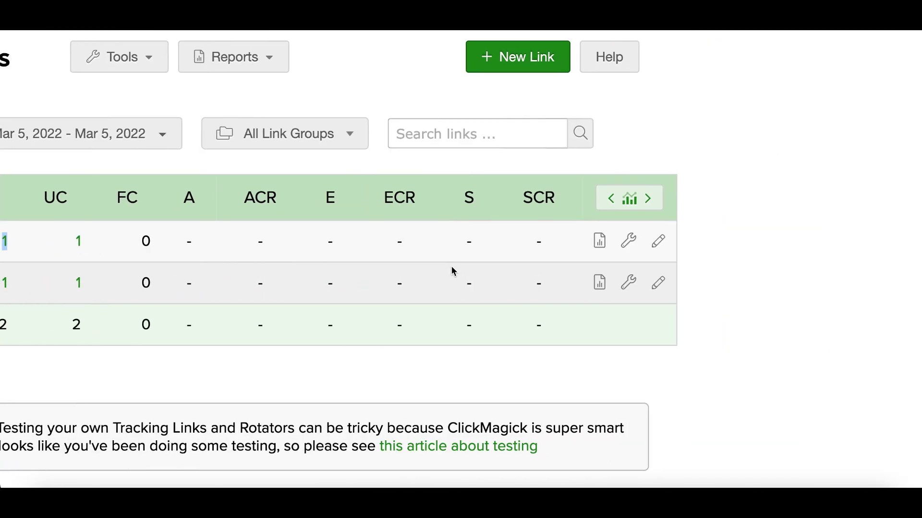
pyautogui.moveTo(602, 199); pyautogui.dragTo(638, 203)
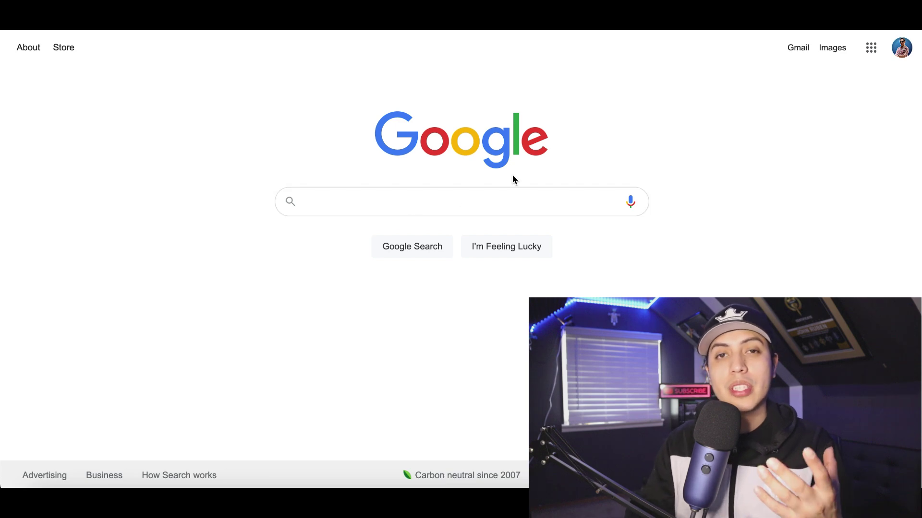
# Search Google for the suggested phrase "weight loss pills" and inspect the ads above the results
pyautogui.click(444, 201)
pyautogui.write('we')
pyautogui.write('i')
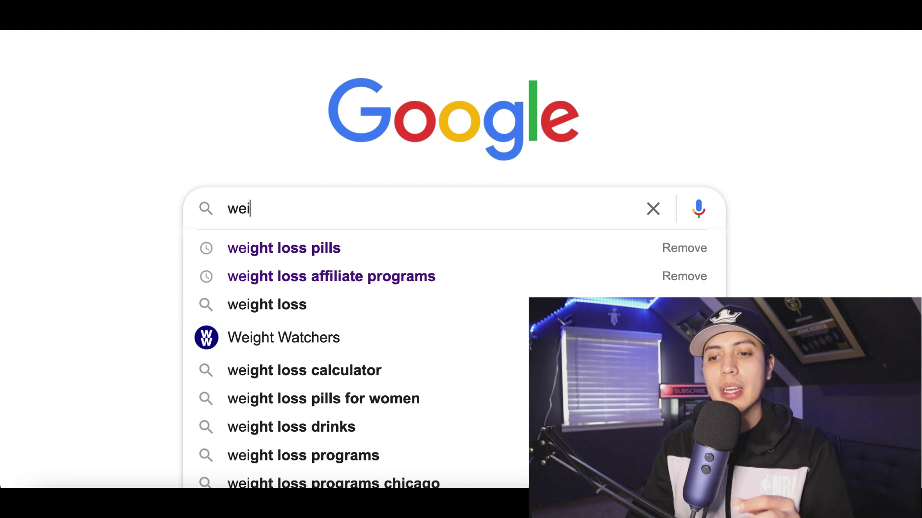
pyautogui.press('Down')
pyautogui.press('Return')
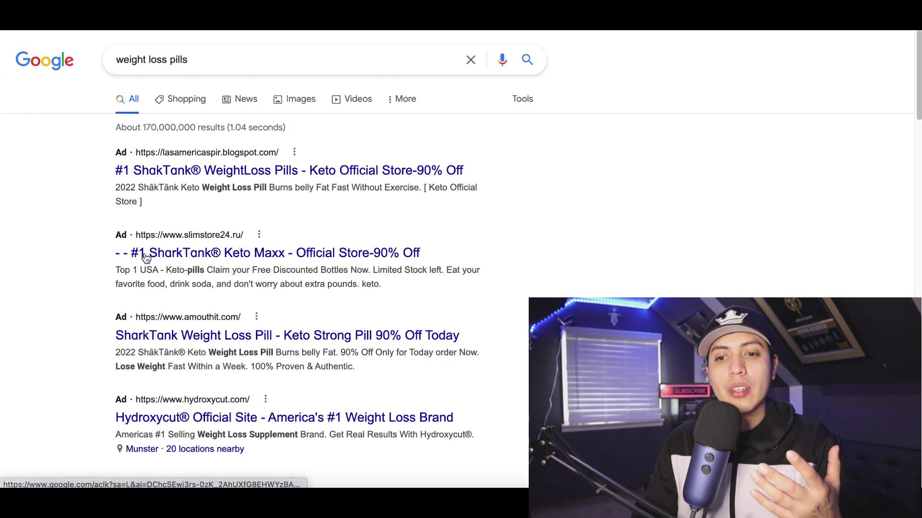
pyautogui.scroll(5, 94, 229)
pyautogui.scroll(1, 94, 230)
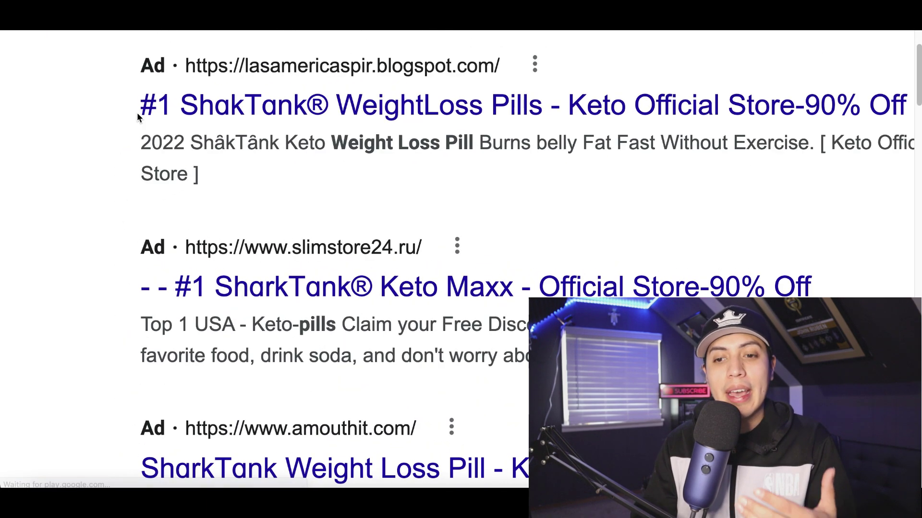
pyautogui.scroll(-3, 144, 288)
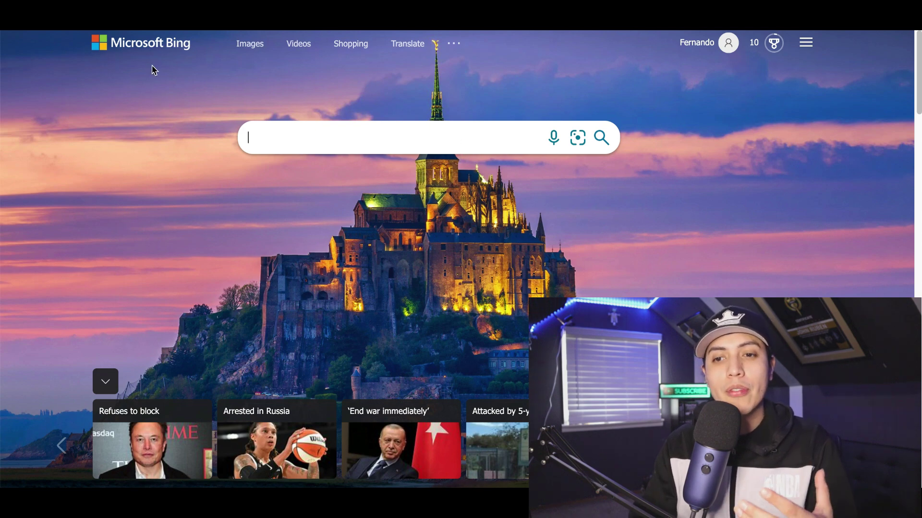
# Switch to Microsoft Bing and search for the suggested phrase "hair loss"
pyautogui.scroll(1, 152, 67)
pyautogui.scroll(1, 152, 70)
pyautogui.hscroll(3, 409, 202)
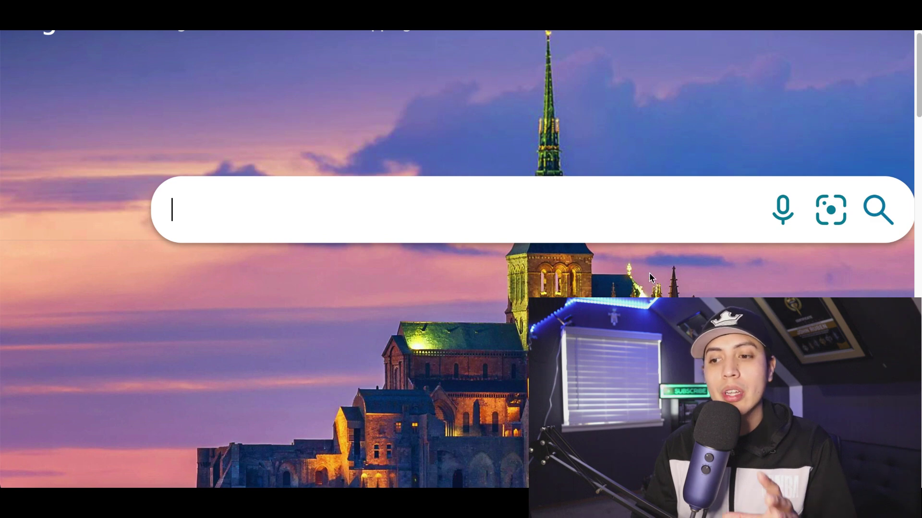
pyautogui.scroll(-1, 649, 273)
pyautogui.hscroll(1, 567, 222)
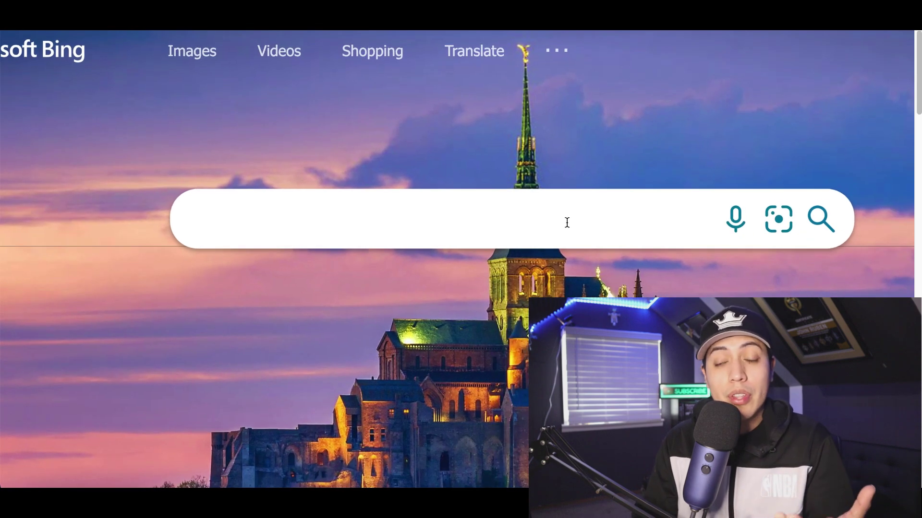
pyautogui.write('hai')
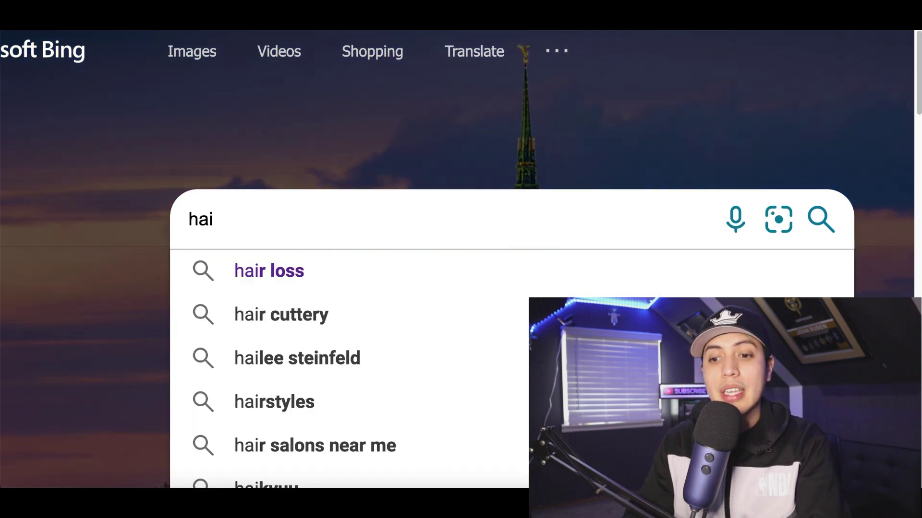
pyautogui.press('Down')
pyautogui.press('Return')
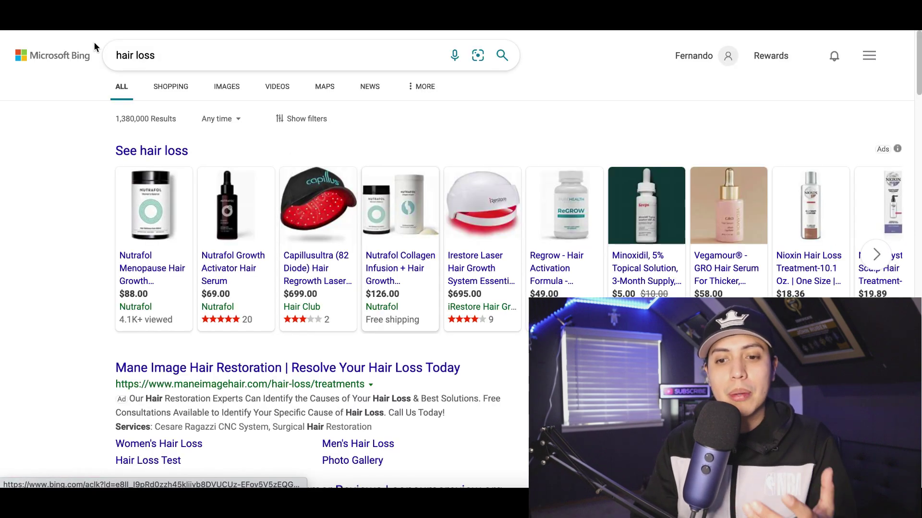
# Examine the shopping ads and the text ads in the Bing results for hair loss
pyautogui.scroll(-1, 149, 241)
pyautogui.scroll(1, 150, 241)
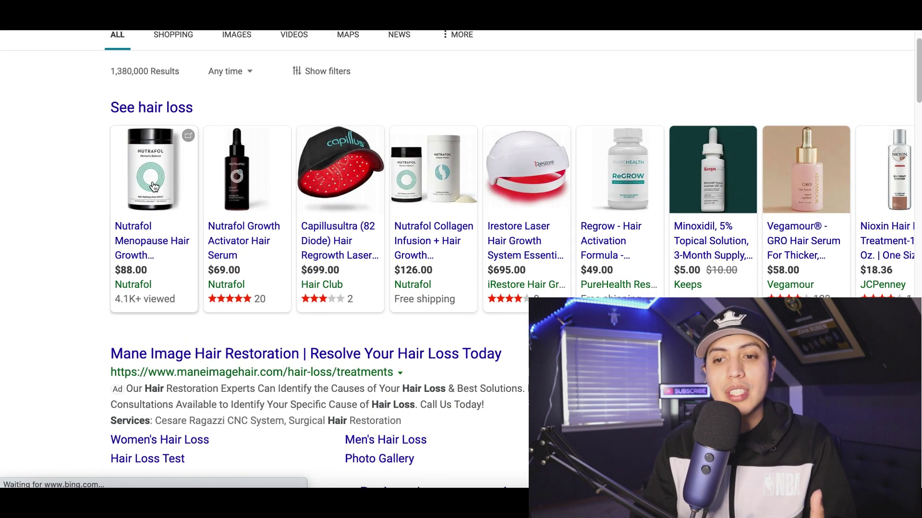
pyautogui.hscroll(2, 260, 294)
pyautogui.hscroll(1, 260, 294)
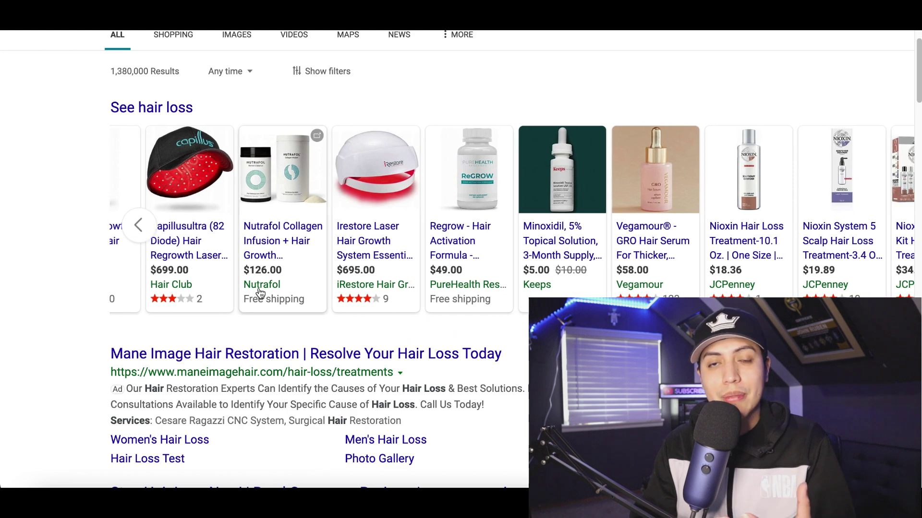
pyautogui.scroll(-1, 451, 297)
pyautogui.scroll(-3, 451, 298)
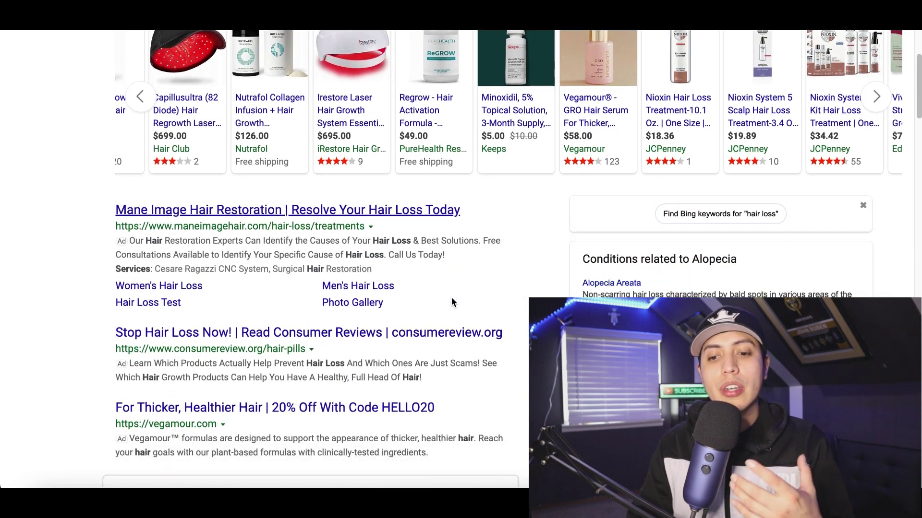
pyautogui.scroll(-3, 451, 302)
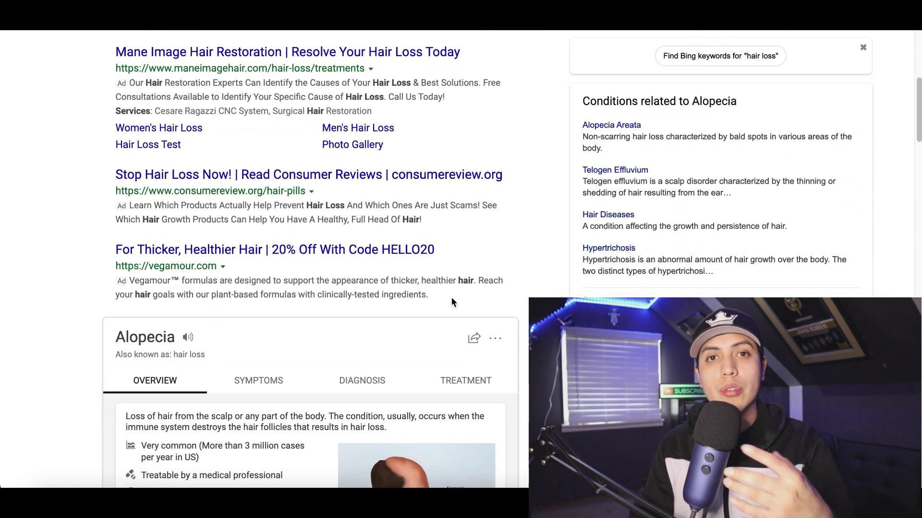
pyautogui.scroll(7, 452, 302)
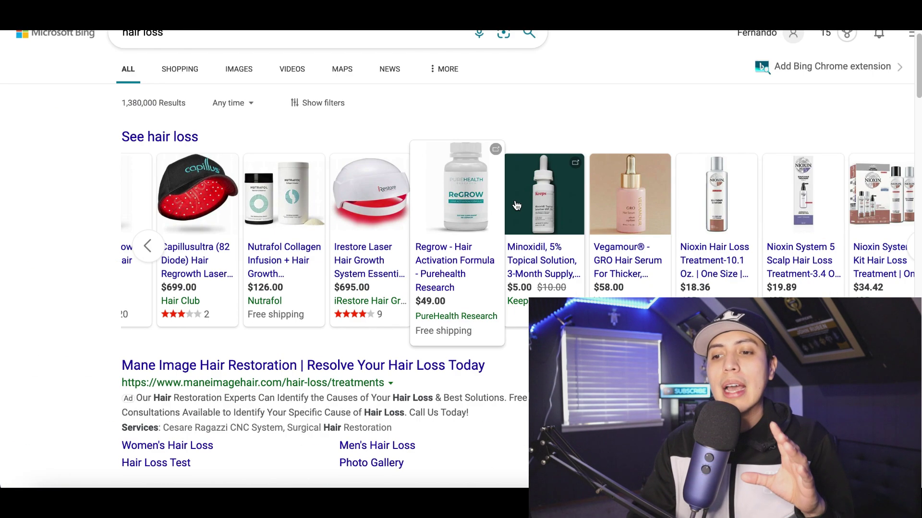
pyautogui.scroll(-4, 490, 283)
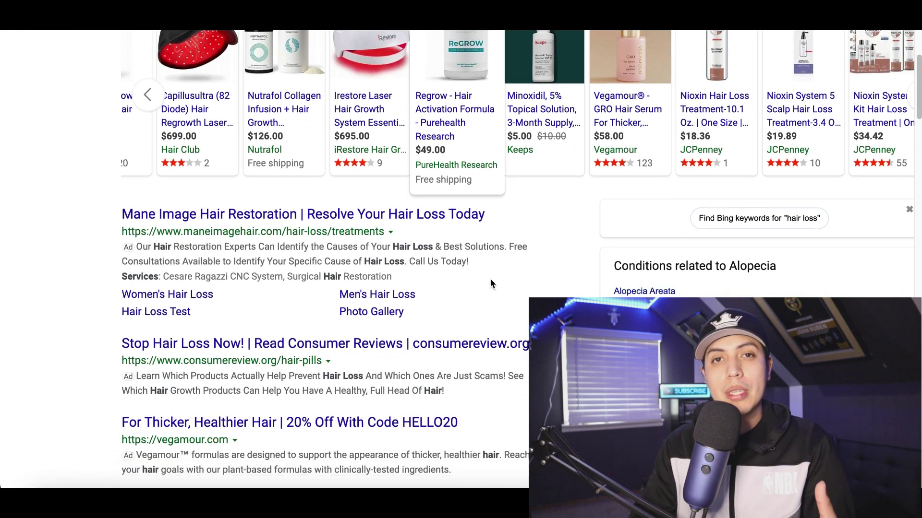
pyautogui.scroll(-2, 491, 283)
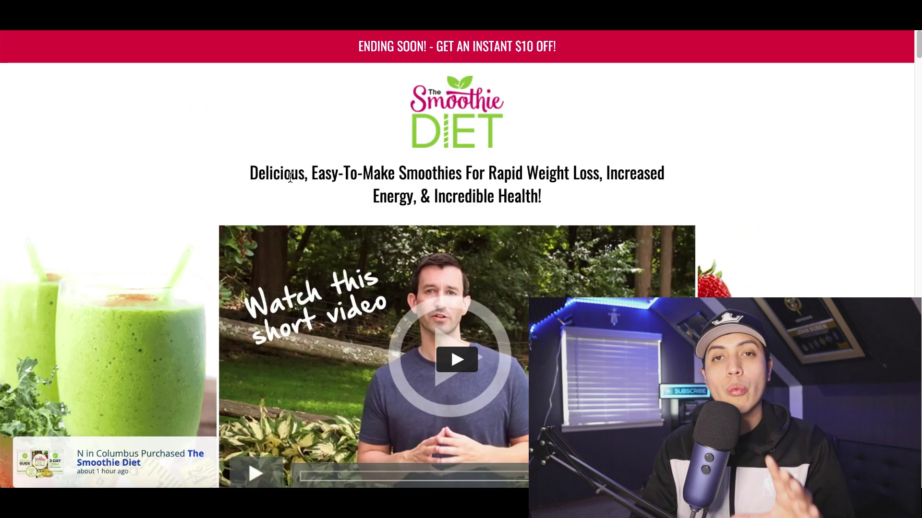
# Compare the Smoothie Diet sales page with the Google weight loss pills ads and the Bing hair loss ads
pyautogui.scroll(-5, 361, 312)
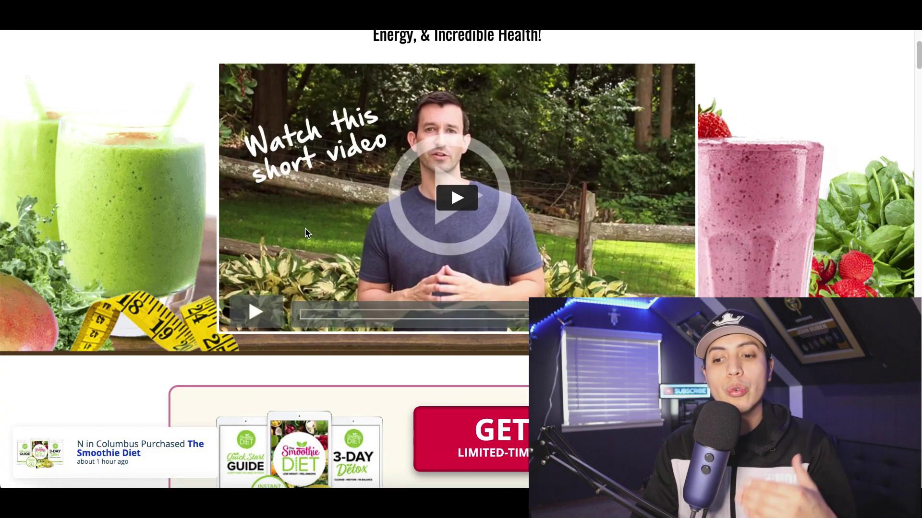
pyautogui.scroll(-2, 361, 312)
pyautogui.scroll(3, 361, 312)
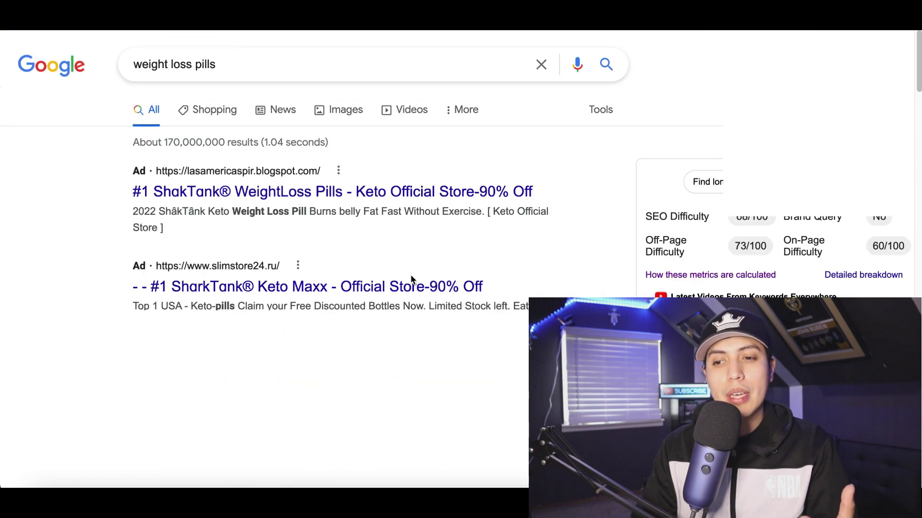
pyautogui.scroll(-2, 410, 275)
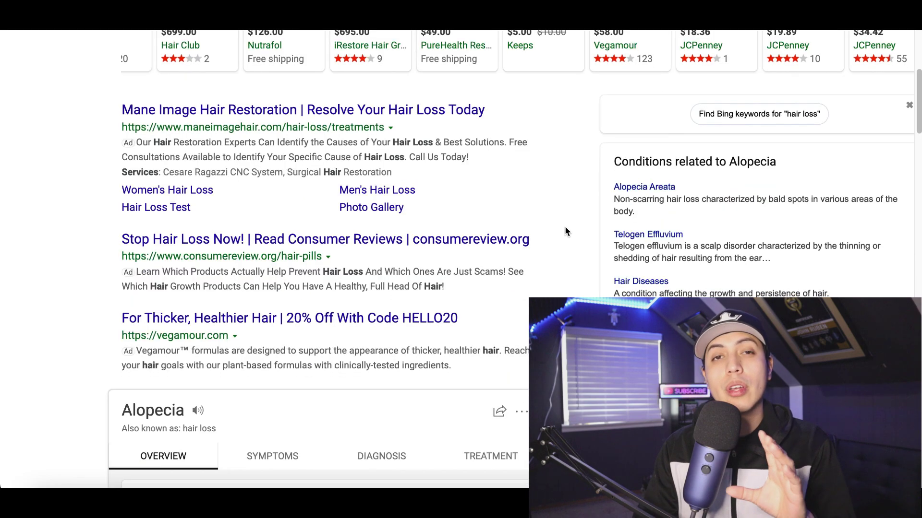
pyautogui.scroll(4, 565, 226)
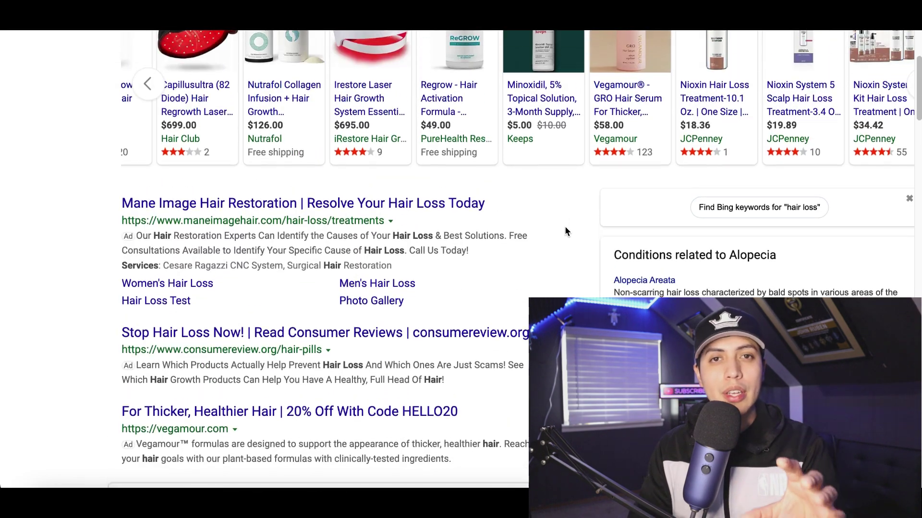
pyautogui.scroll(1, 564, 231)
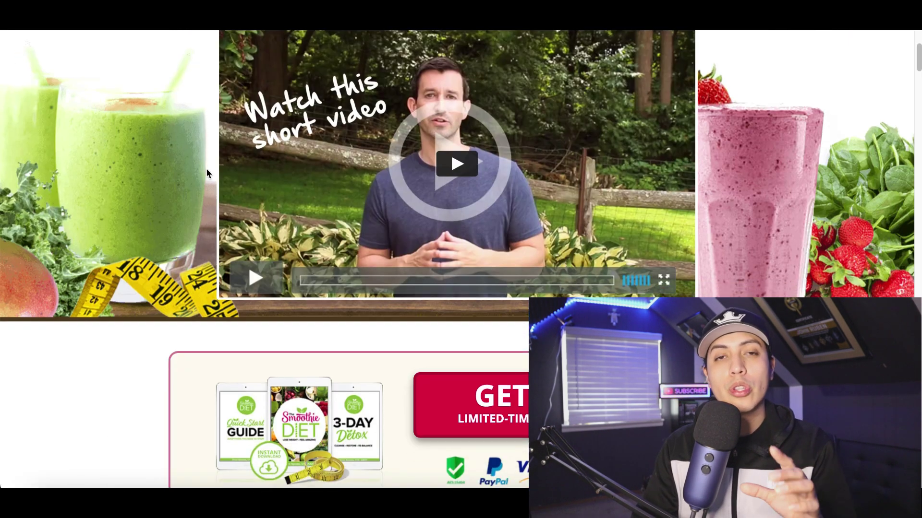
pyautogui.scroll(-3, 206, 168)
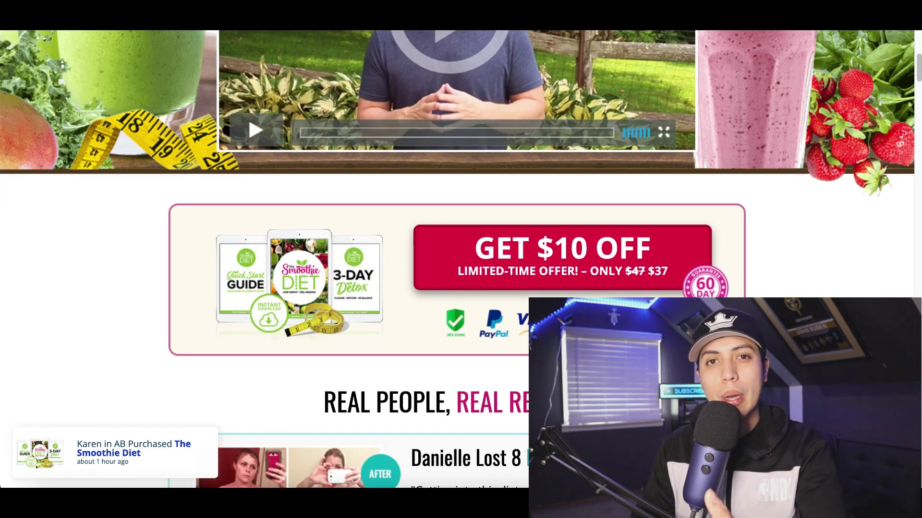
pyautogui.scroll(7, 457, 259)
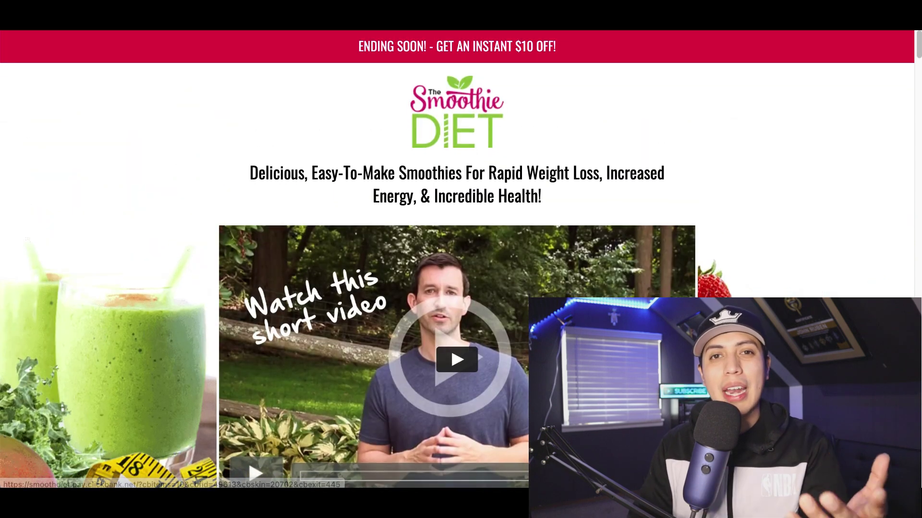
pyautogui.scroll(-2, 248, 461)
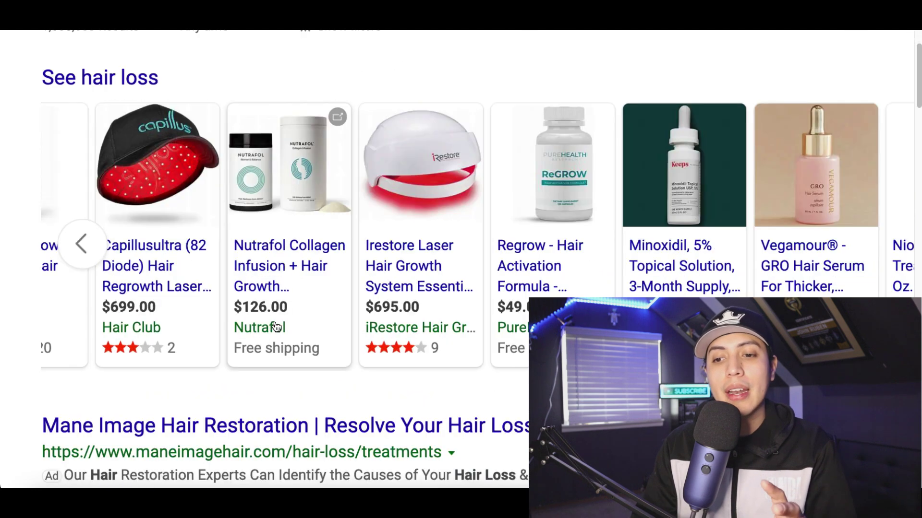
pyautogui.hscroll(5, 276, 327)
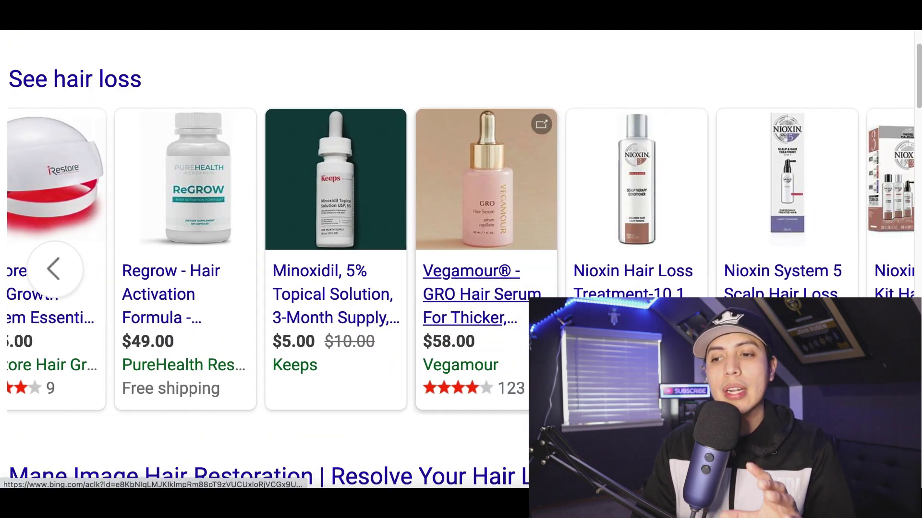
# Switch to the Google results for "microsoft ads coupon code" and open Goodshop's Microsoft Advertising coupons page
pyautogui.hscroll(3, 694, 248)
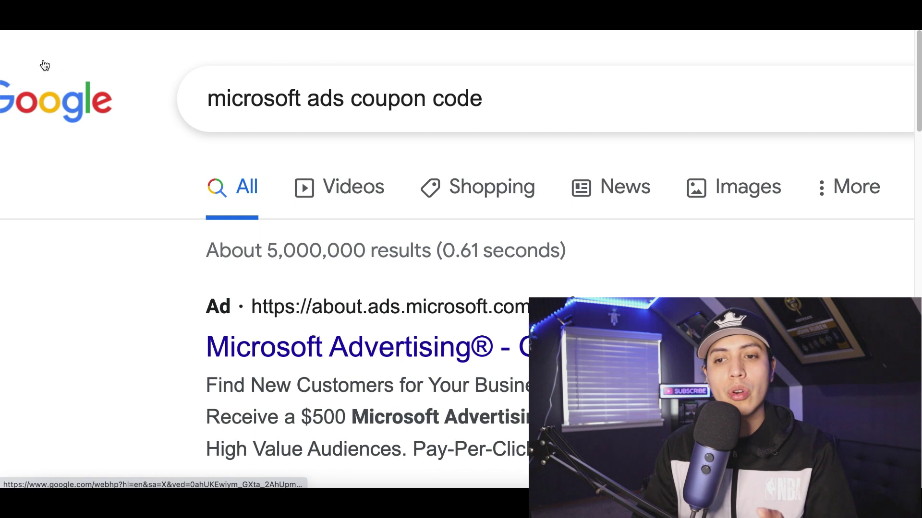
pyautogui.moveTo(208, 99); pyautogui.dragTo(428, 99)
pyautogui.click(82, 280)
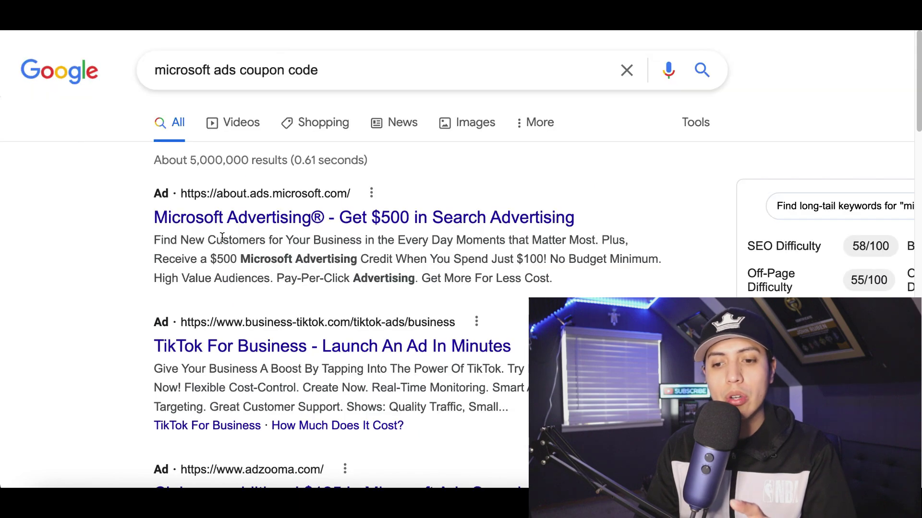
pyautogui.scroll(-6, 221, 237)
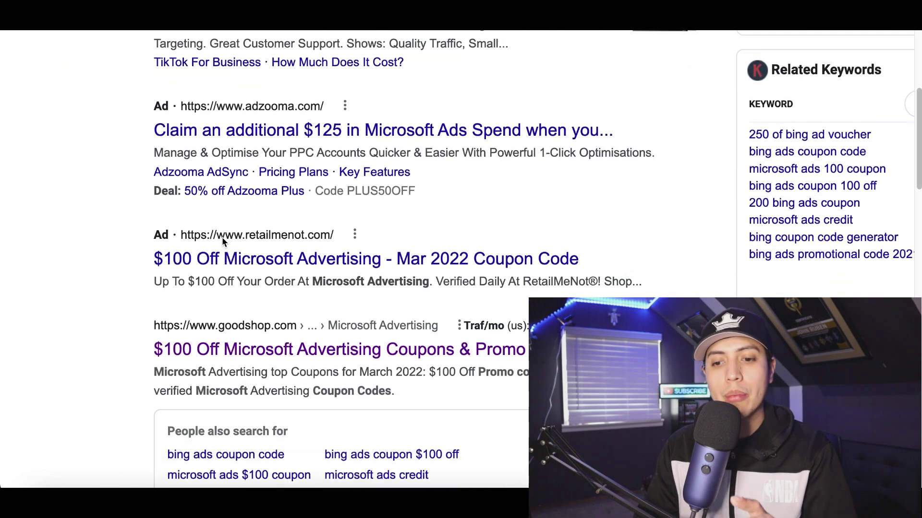
pyautogui.scroll(-2, 222, 237)
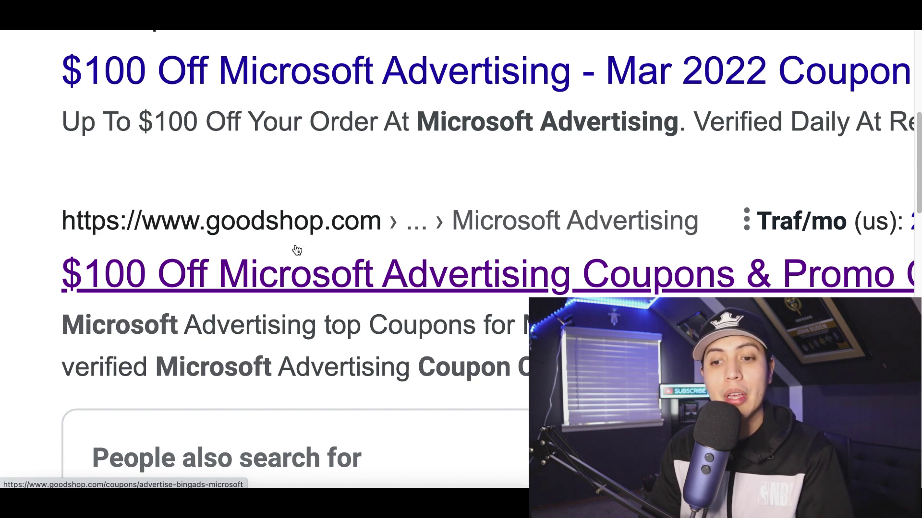
pyautogui.click(202, 287)
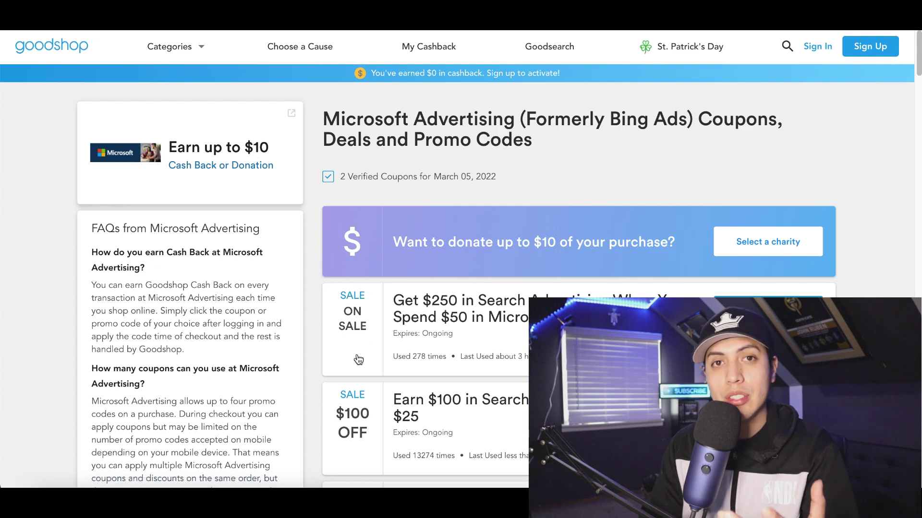
# Browse the Microsoft Advertising coupons and claim the deal "Earn $100 in Search Ads When You Spend $25"
pyautogui.scroll(-1, 358, 360)
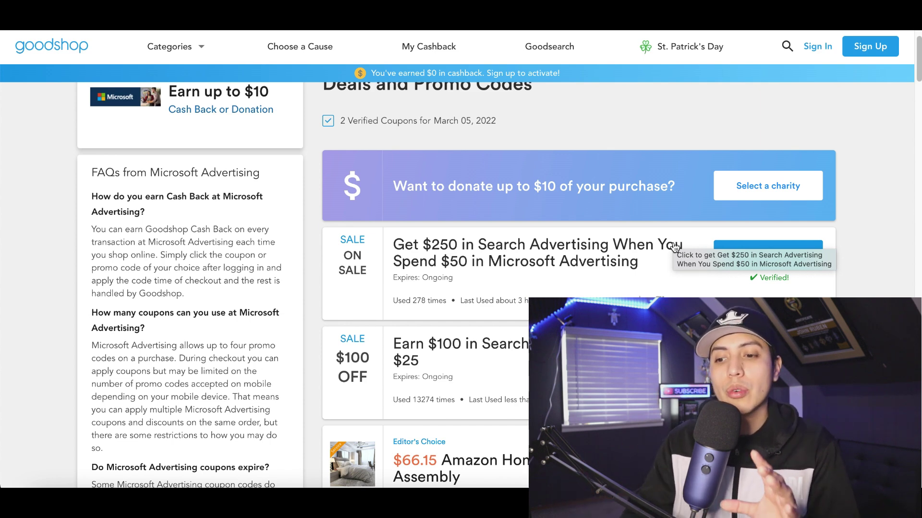
pyautogui.scroll(-3, 674, 247)
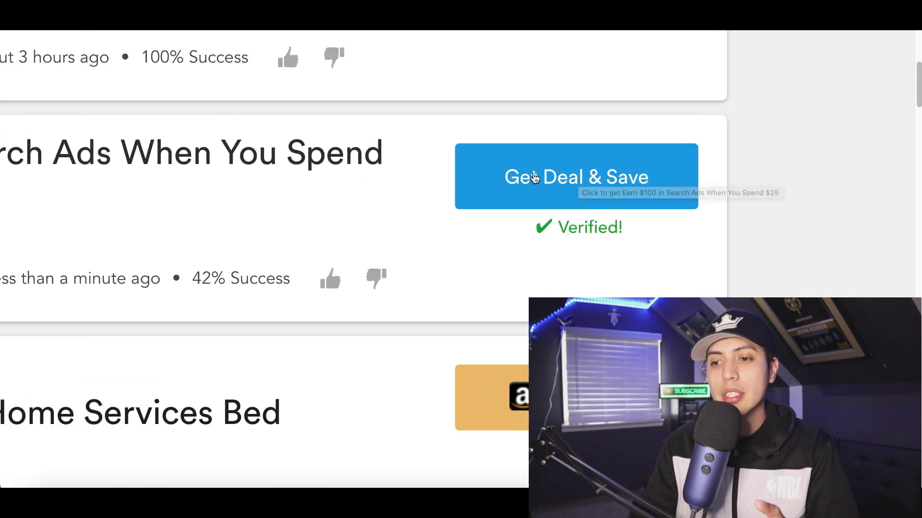
pyautogui.click(535, 178)
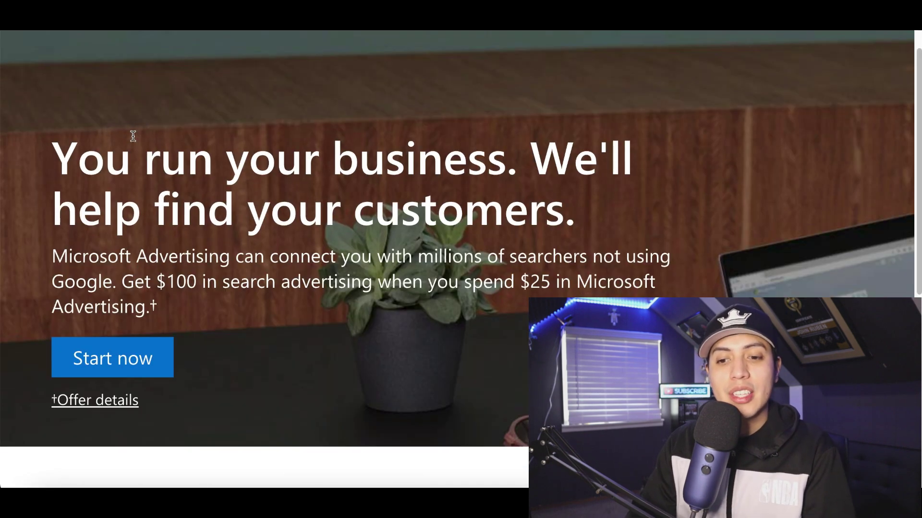
# Examine the Microsoft Advertising promotion text, focusing on the advertising credit and the required spend
pyautogui.scroll(-1, 146, 240)
pyautogui.scroll(3, 146, 240)
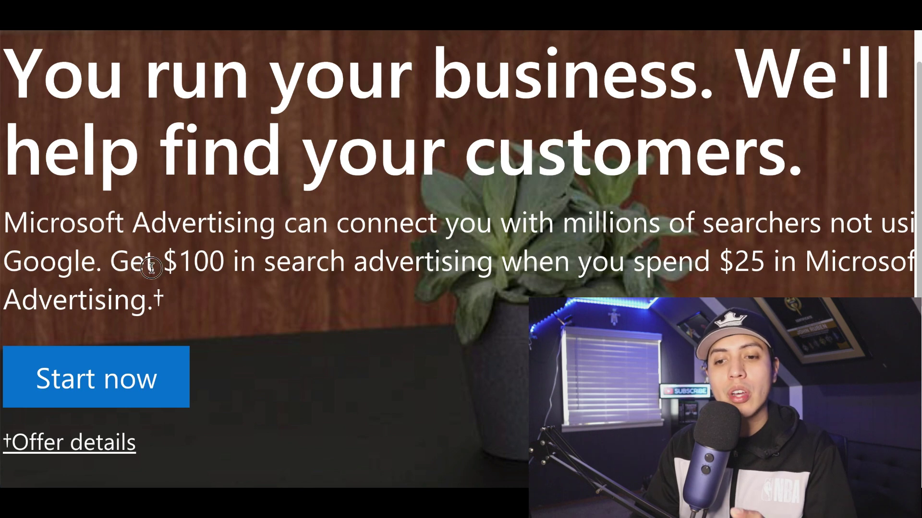
pyautogui.moveTo(150, 267); pyautogui.dragTo(304, 267)
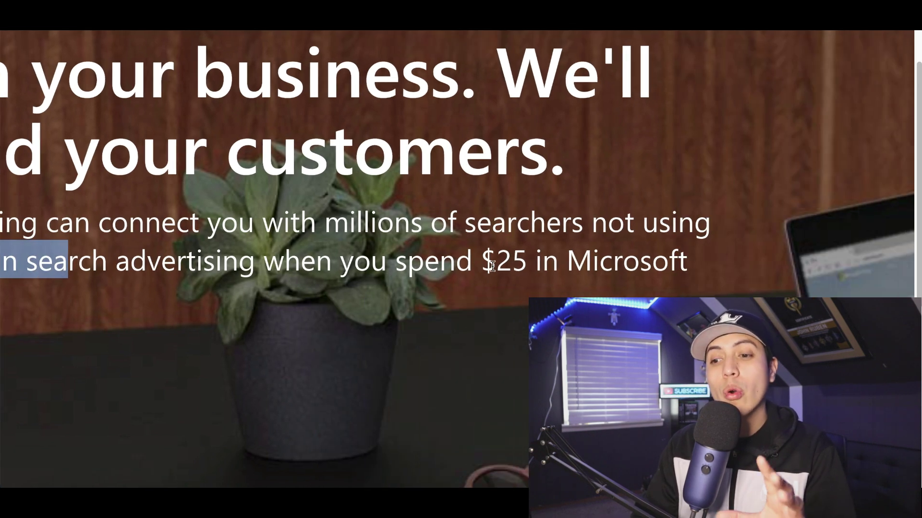
pyautogui.moveTo(711, 265); pyautogui.dragTo(785, 264)
pyautogui.moveTo(546, 264); pyautogui.dragTo(581, 270)
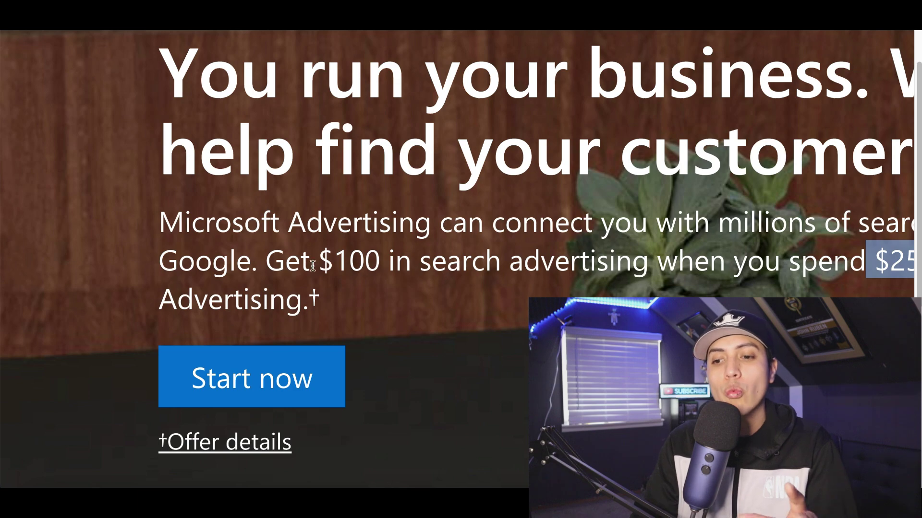
pyautogui.moveTo(313, 266); pyautogui.dragTo(427, 265)
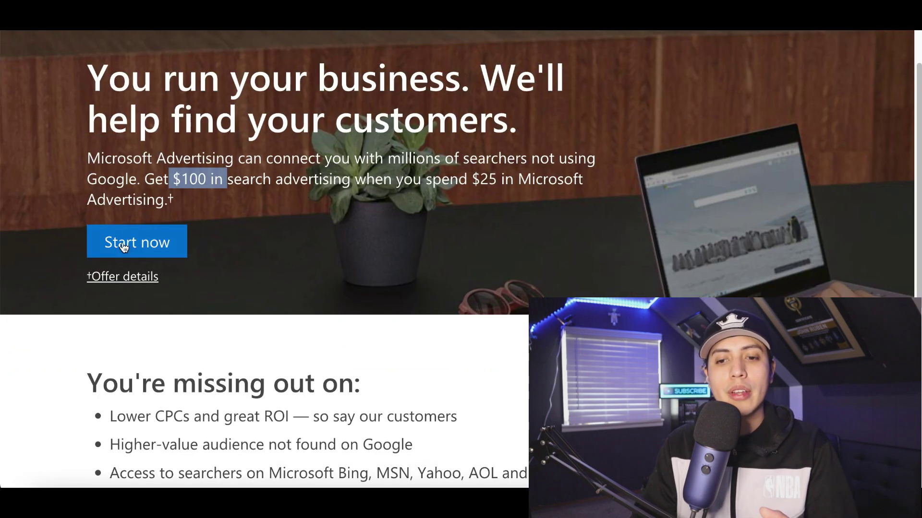
# Start the Microsoft Advertising sign-up from the offer page and review the promotional offer, billing and payment fields
pyautogui.click(116, 250)
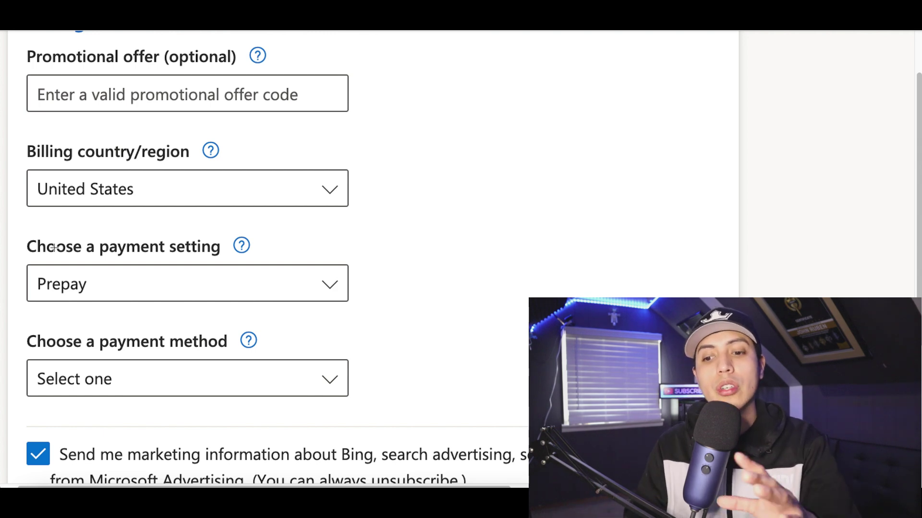
pyautogui.scroll(-3, 55, 247)
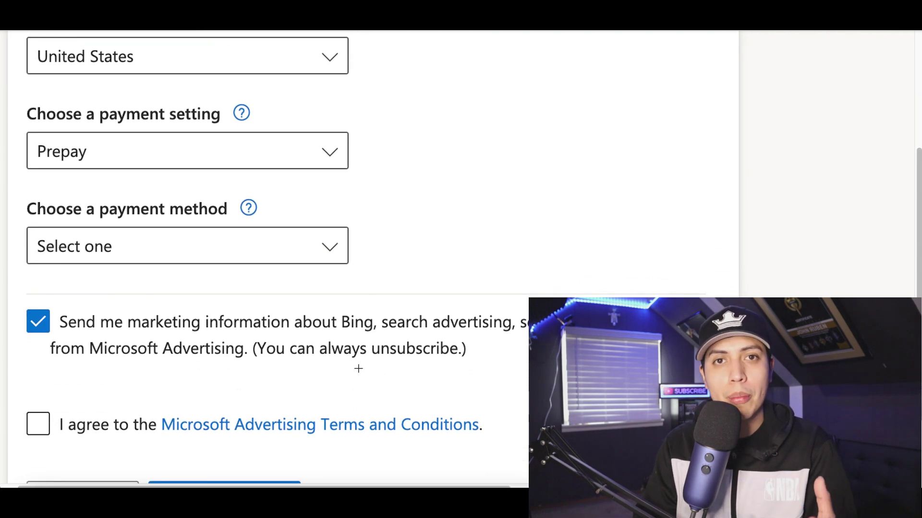
pyautogui.scroll(-1, 358, 368)
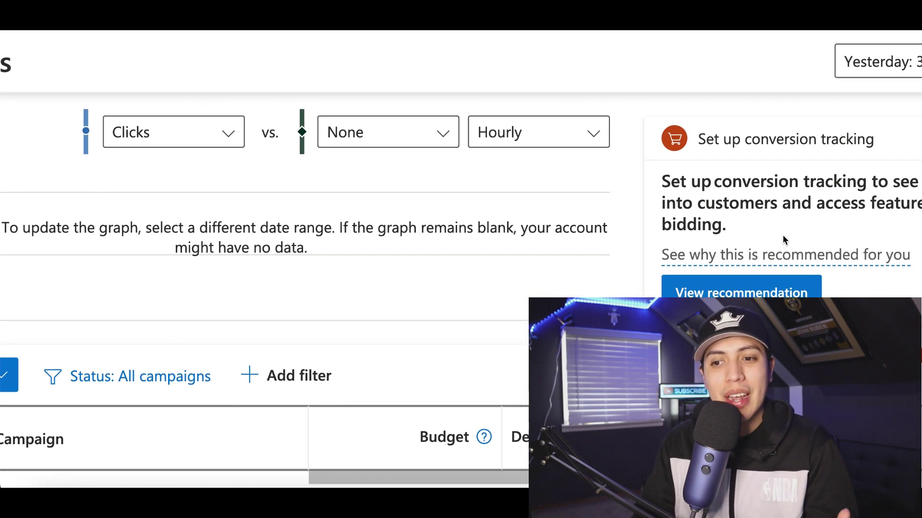
# Open the Keyword planner in Microsoft Advertising and expand the search for new keywords by phrase, website or category
pyautogui.scroll(2, 782, 235)
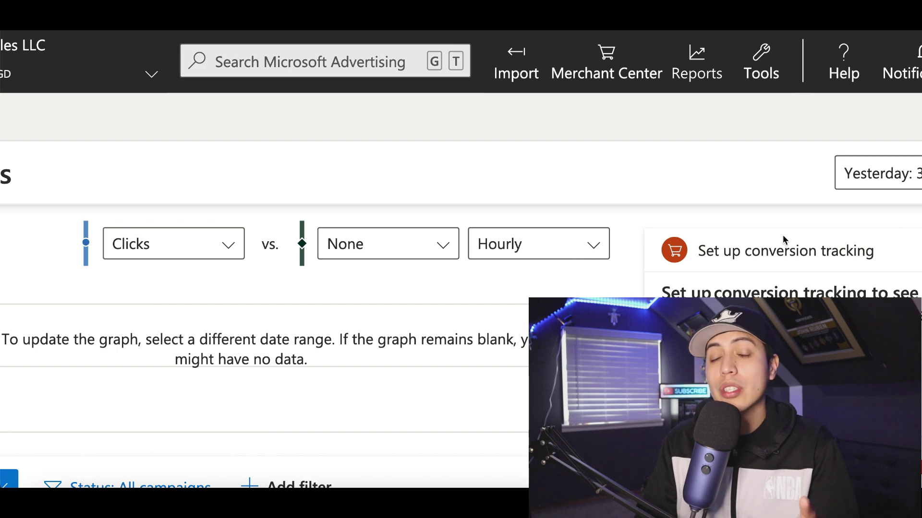
pyautogui.click(774, 77)
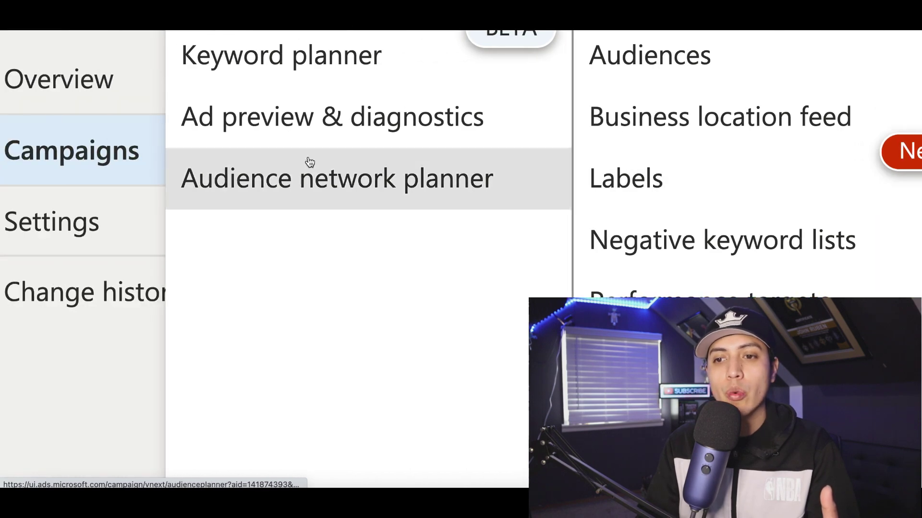
pyautogui.click(284, 69)
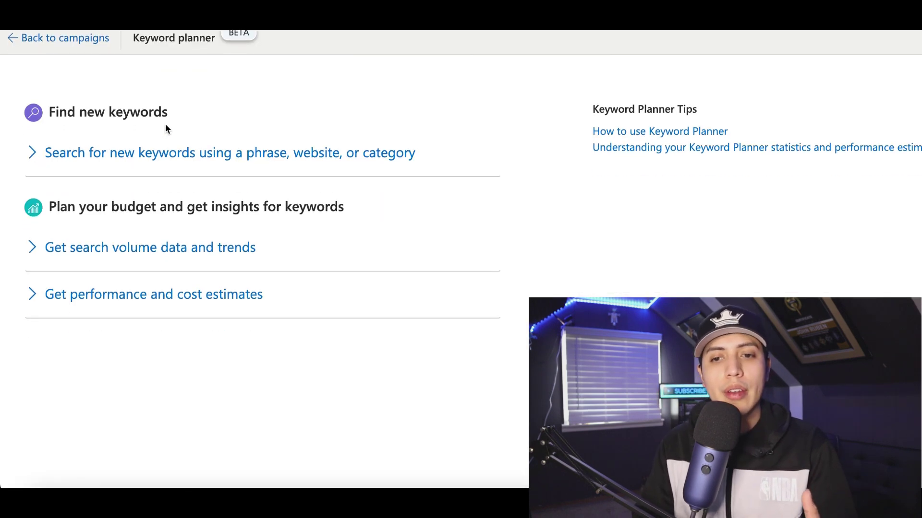
pyautogui.moveTo(49, 111); pyautogui.dragTo(161, 112)
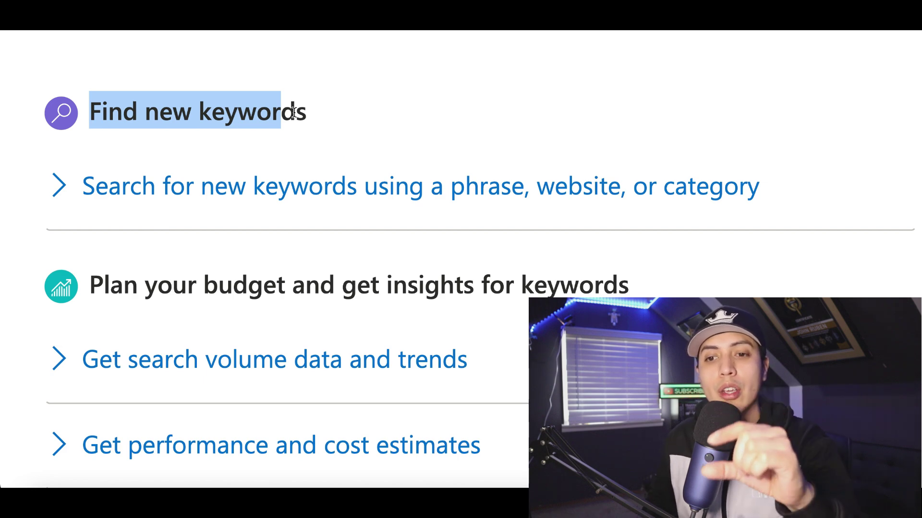
pyautogui.click(163, 186)
pyautogui.scroll(-4, 288, 247)
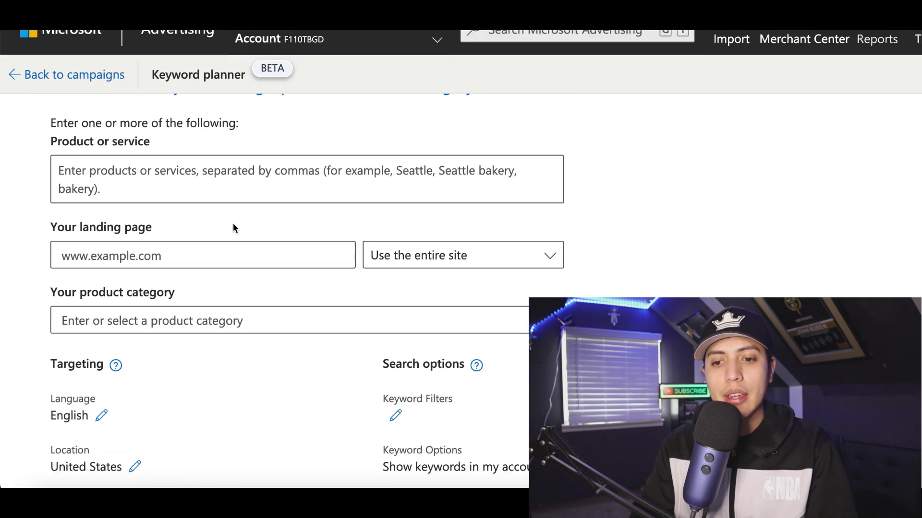
# Enter "weigh loss" as the product or service for the new keyword search
pyautogui.scroll(-1, 144, 171)
pyautogui.click(76, 158)
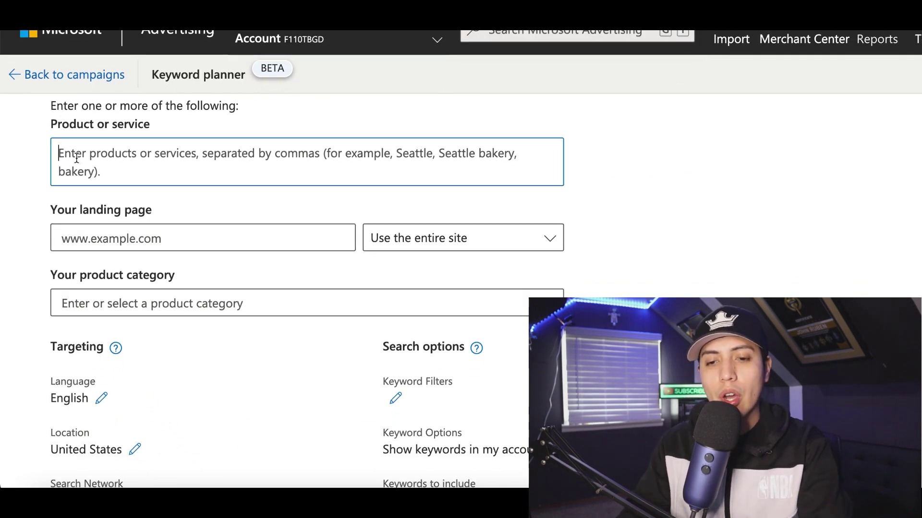
pyautogui.write('weigh')
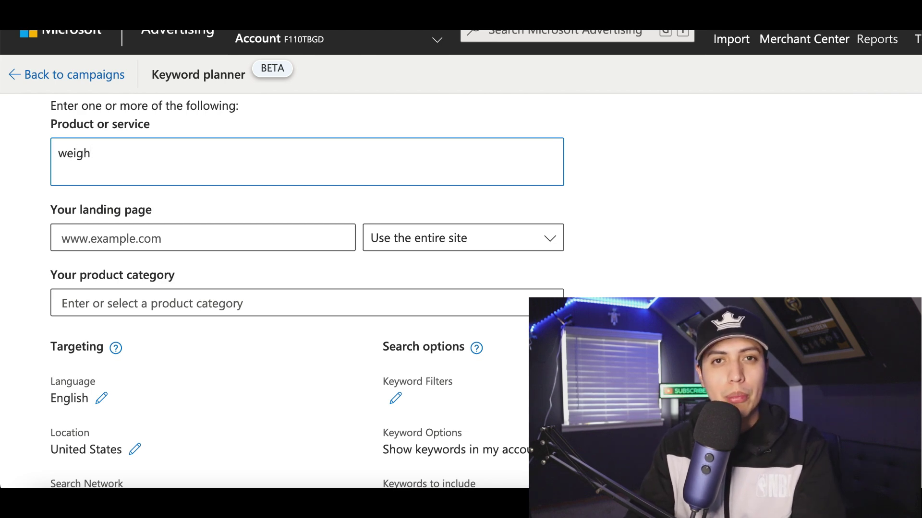
pyautogui.write(' loss')
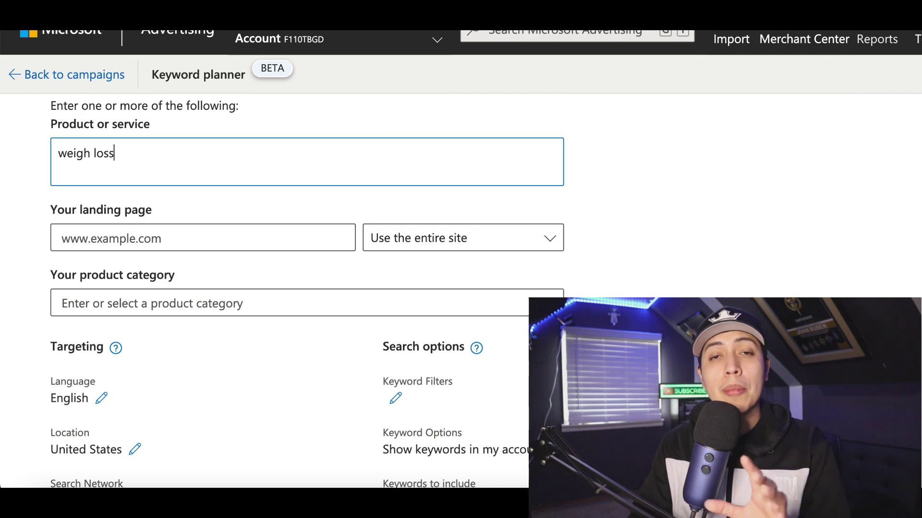
# Review the keyword search's targeting settings and the available Search Network choices without changing them
pyautogui.scroll(-3, 26, 259)
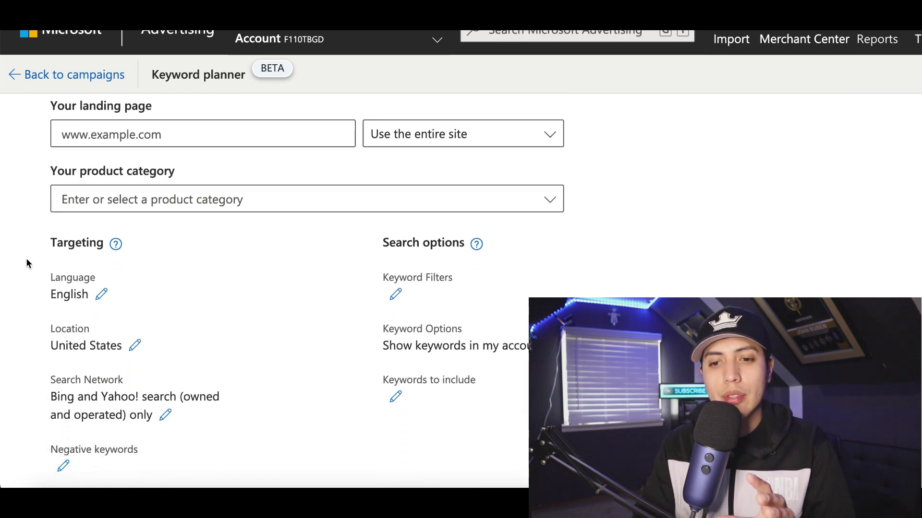
pyautogui.scroll(-2, 184, 221)
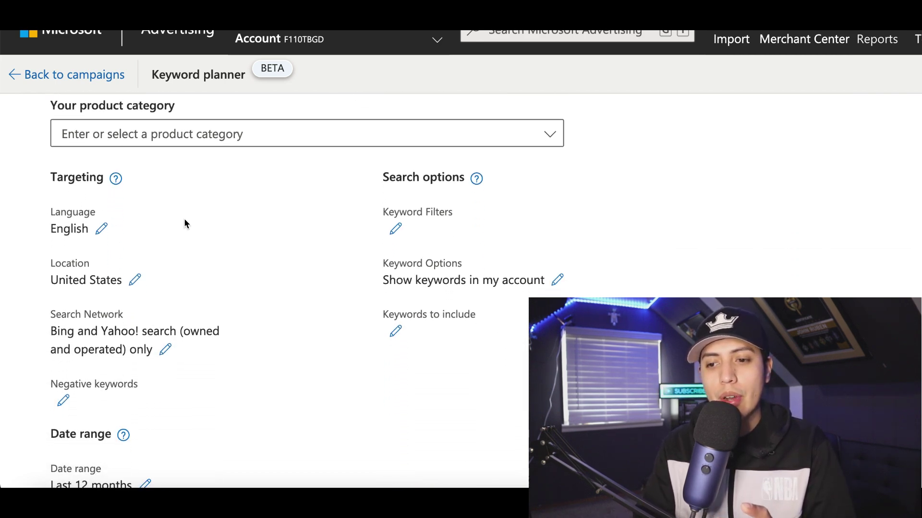
pyautogui.scroll(-1, 327, 283)
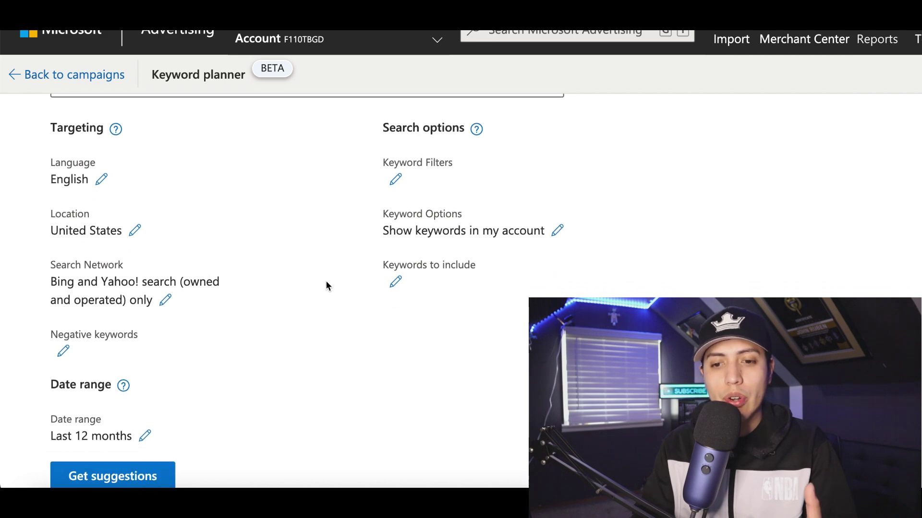
pyautogui.click(70, 272)
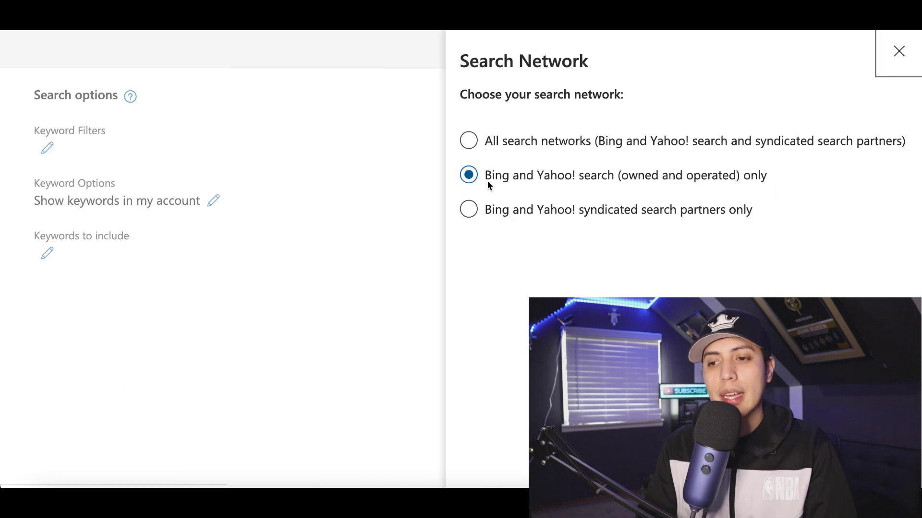
pyautogui.moveTo(489, 177); pyautogui.dragTo(562, 175)
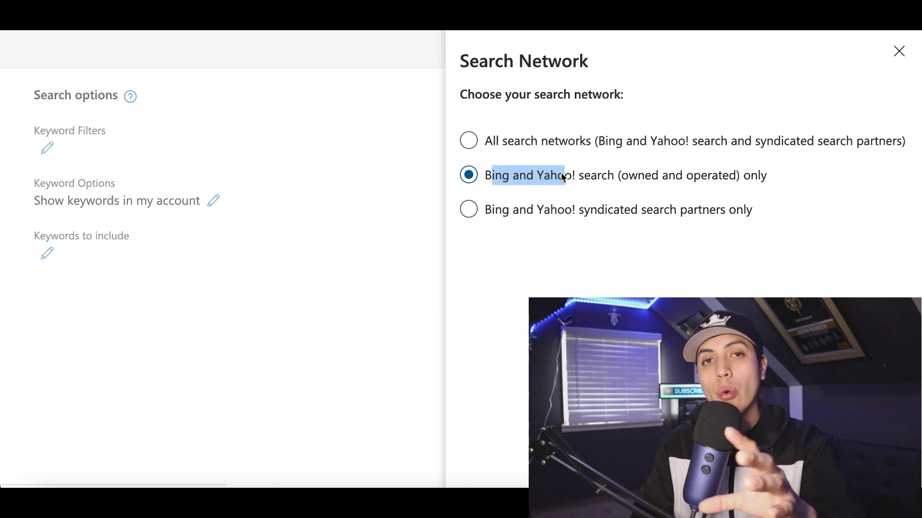
pyautogui.click(437, 201)
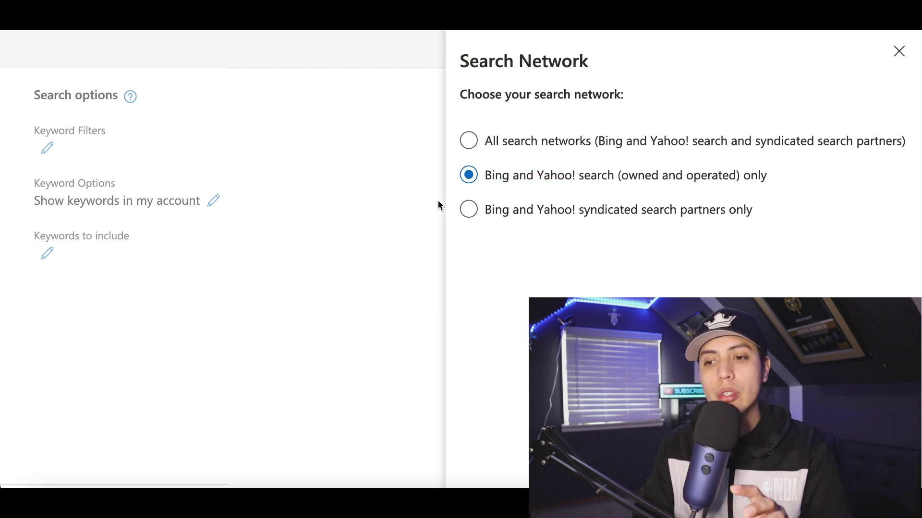
pyautogui.click(900, 54)
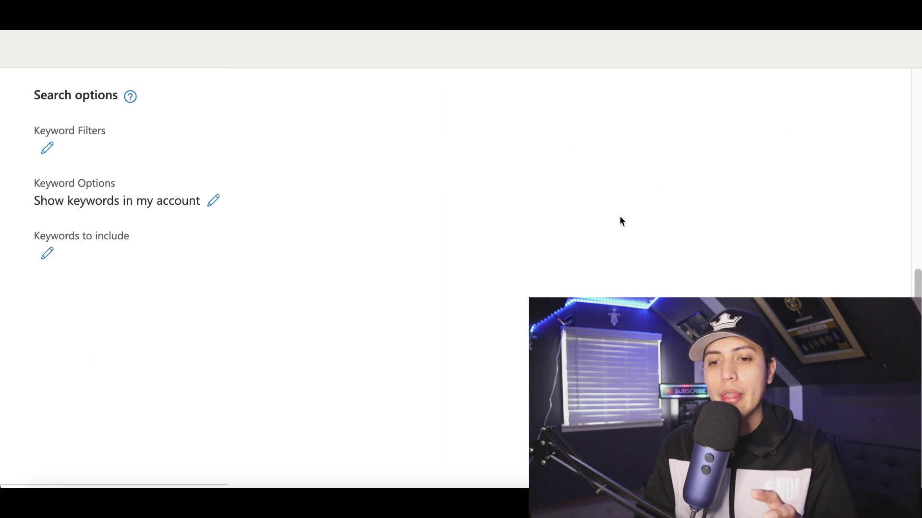
# Get suggestions for the product phrase, review the search volume trends and ad groups, and display the keyword suggestions
pyautogui.scroll(-2, 201, 360)
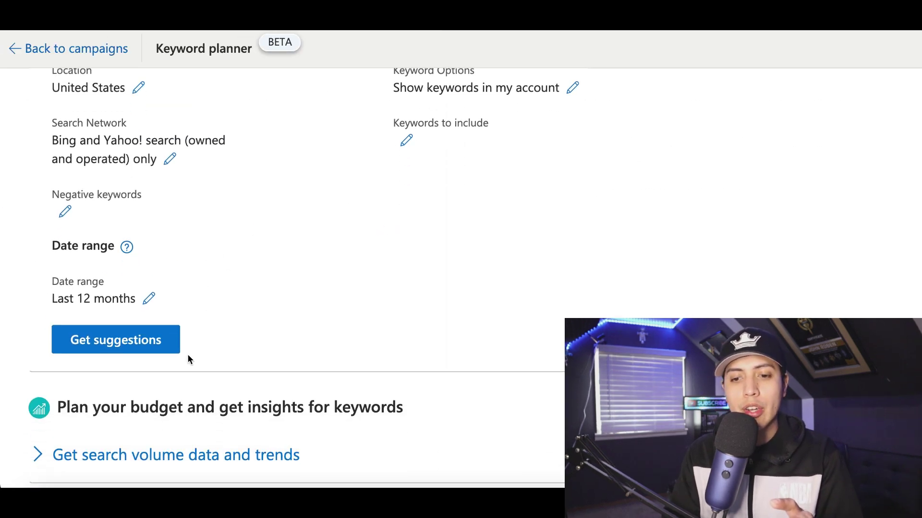
pyautogui.click(103, 344)
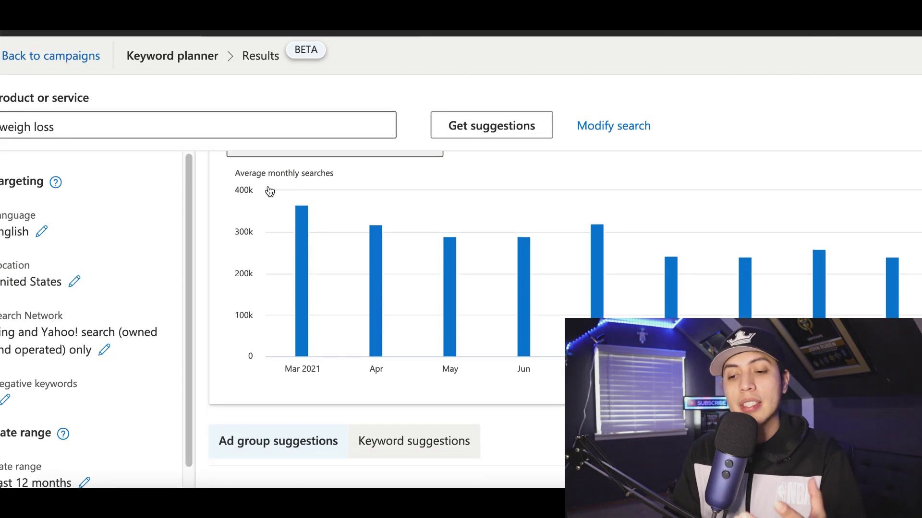
pyautogui.scroll(-2, 268, 191)
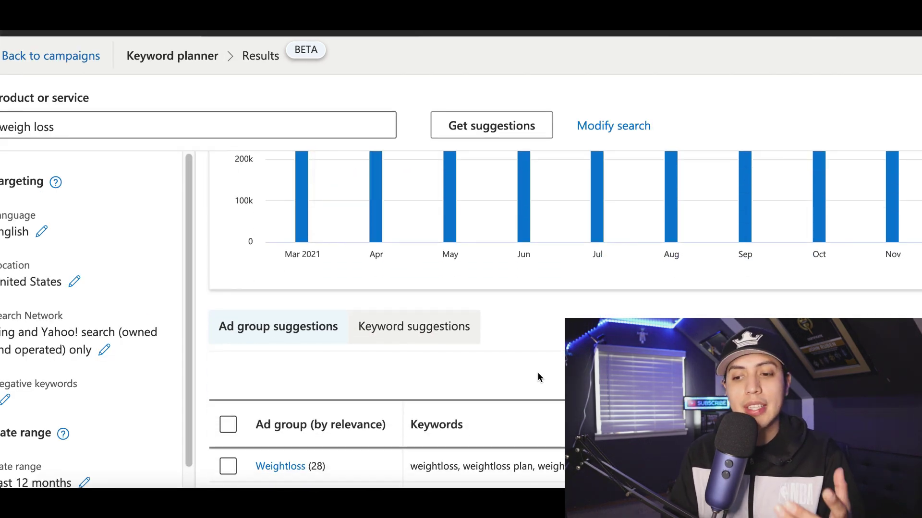
pyautogui.scroll(-1, 499, 336)
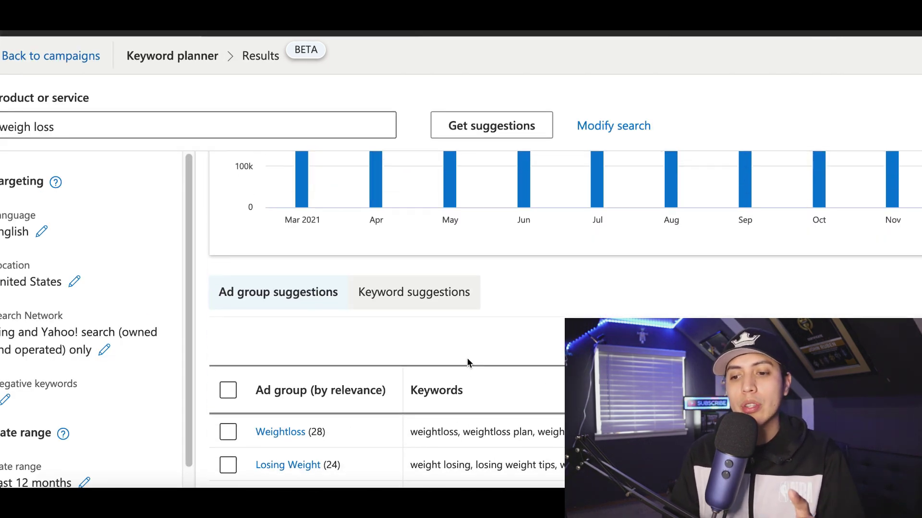
pyautogui.click(412, 295)
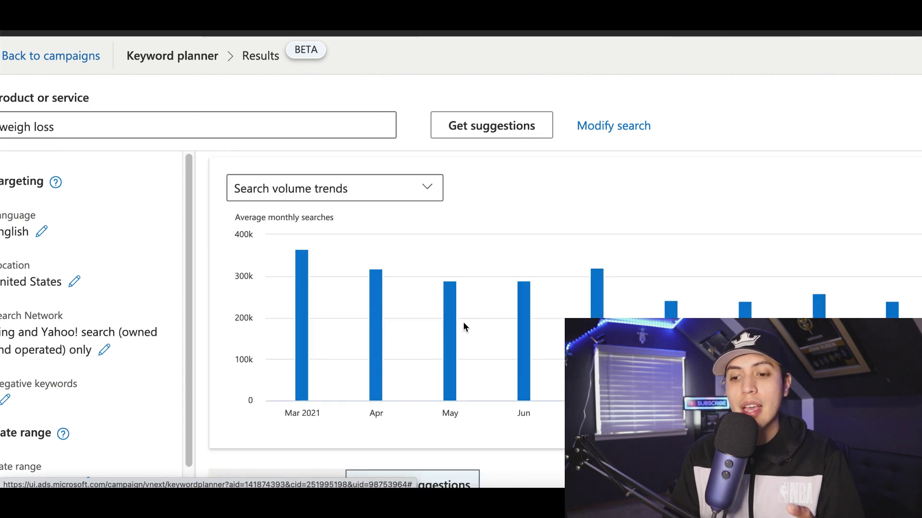
# Sort the keyword suggestions by average monthly searches, highest first
pyautogui.scroll(5, 464, 327)
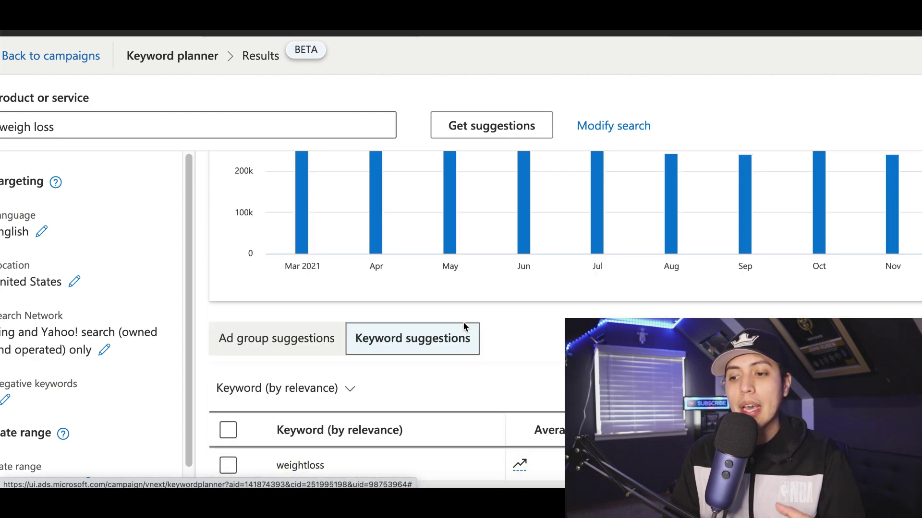
pyautogui.scroll(-4, 464, 327)
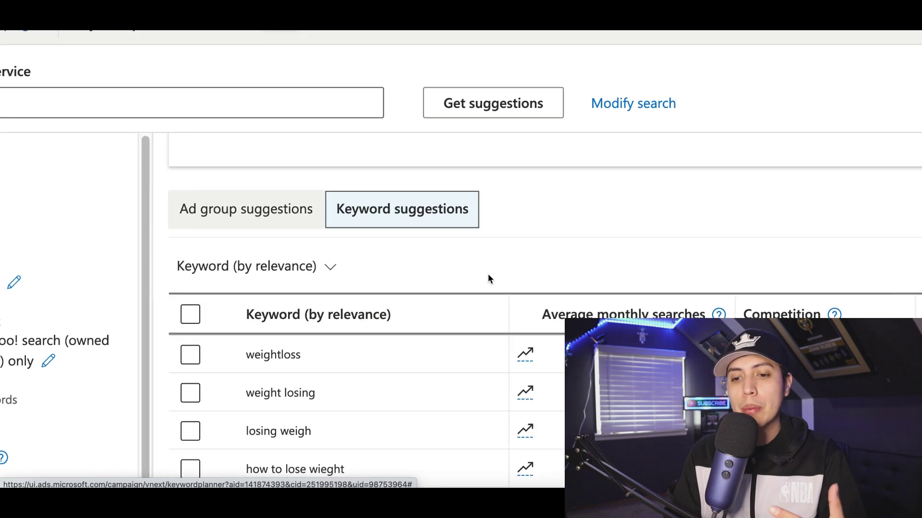
pyautogui.hscroll(5, 570, 274)
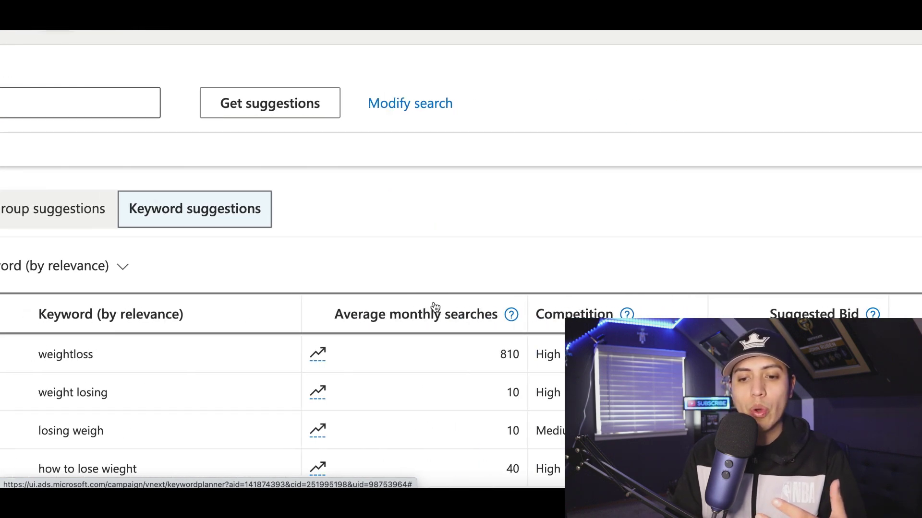
pyautogui.scroll(-5, 206, 341)
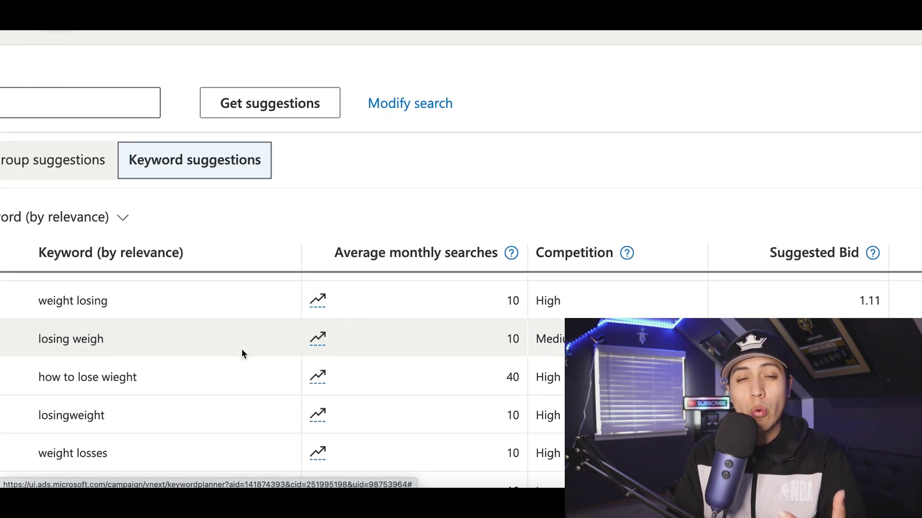
pyautogui.scroll(4, 273, 349)
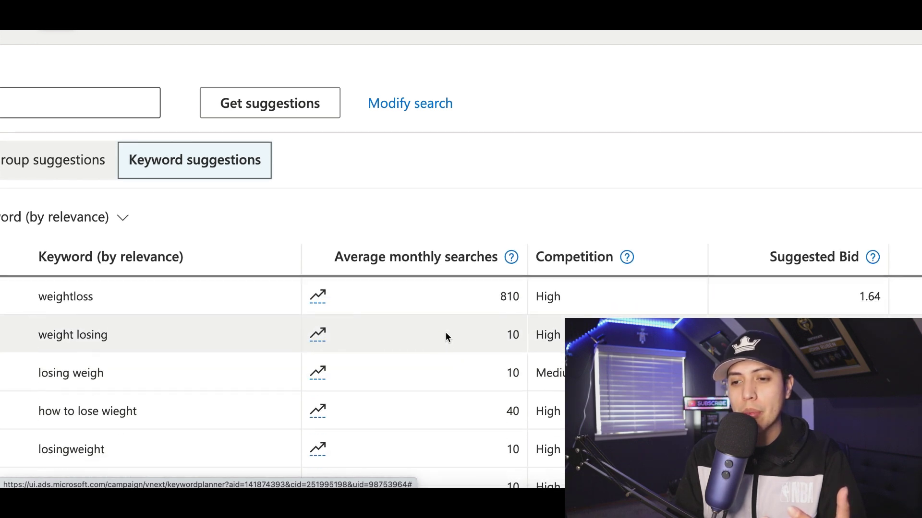
pyautogui.click(419, 245)
# Examine the weight loss keywords in descending and ascending search volume order, comparing their average monthly searches and competition
pyautogui.scroll(4, 545, 326)
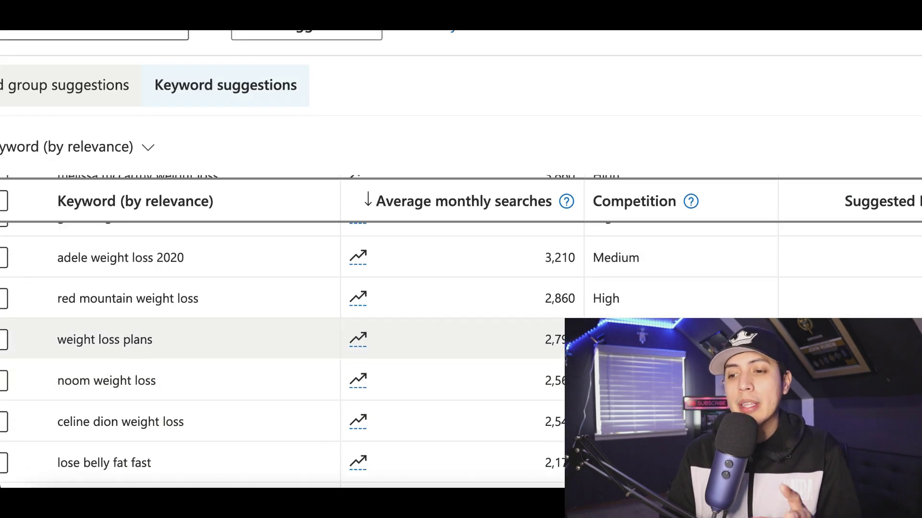
pyautogui.scroll(5, 558, 222)
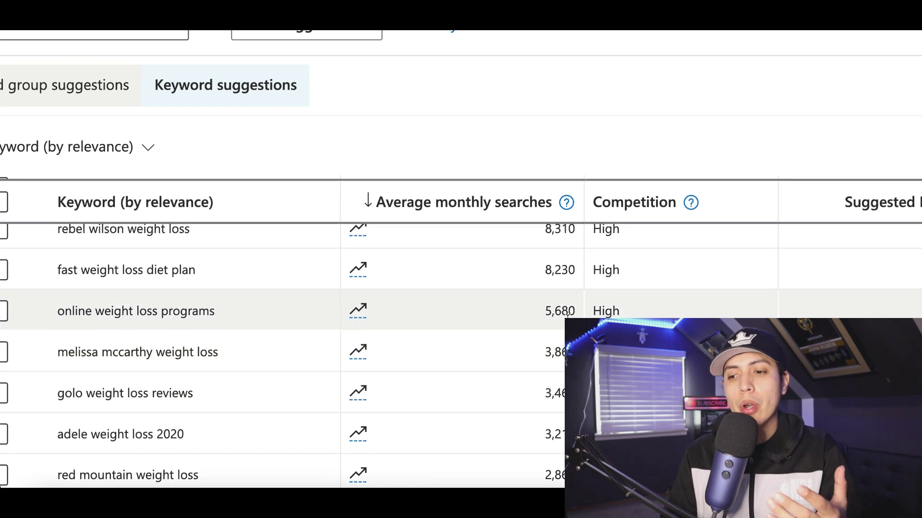
pyautogui.scroll(-2, 560, 226)
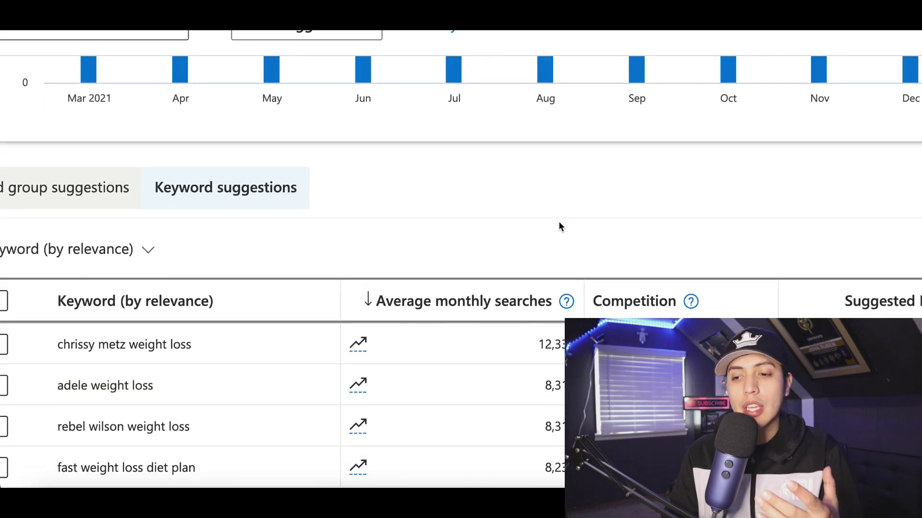
pyautogui.click(480, 255)
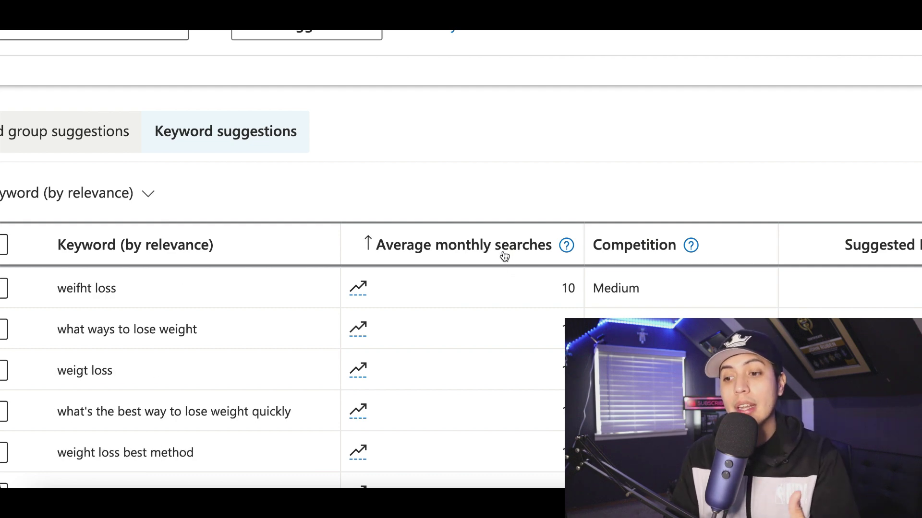
pyautogui.click(504, 256)
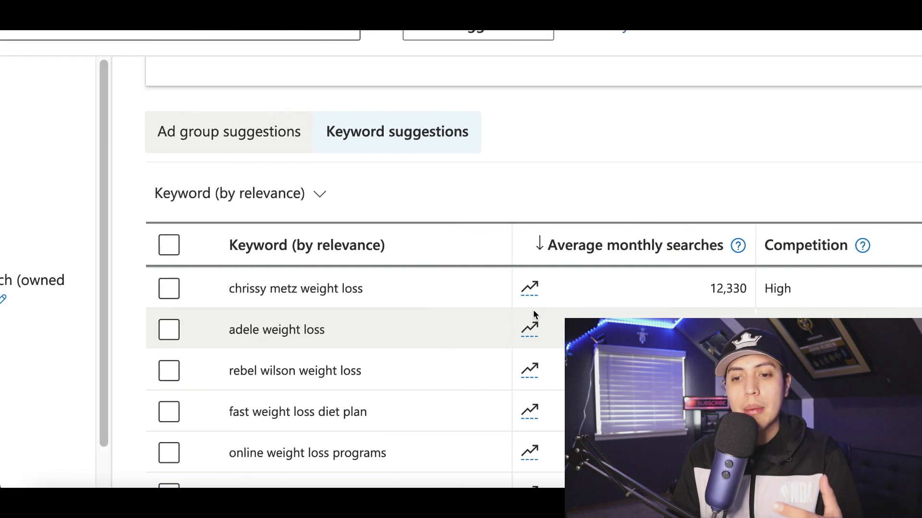
pyautogui.scroll(-2, 530, 182)
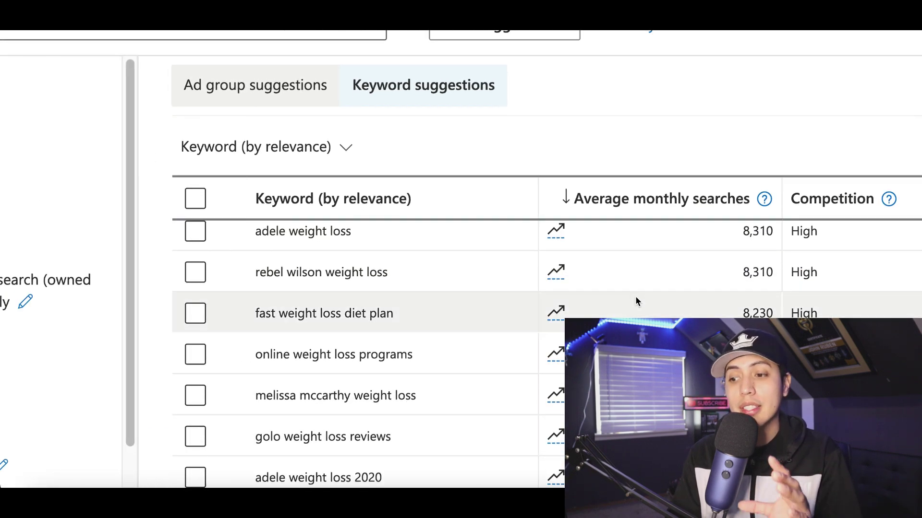
pyautogui.scroll(1, 635, 297)
pyautogui.scroll(-1, 635, 297)
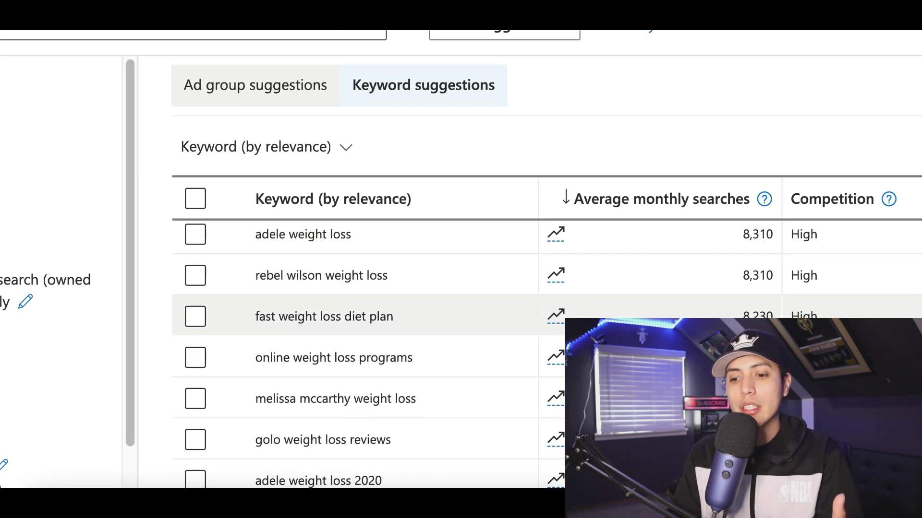
pyautogui.scroll(-2, 633, 146)
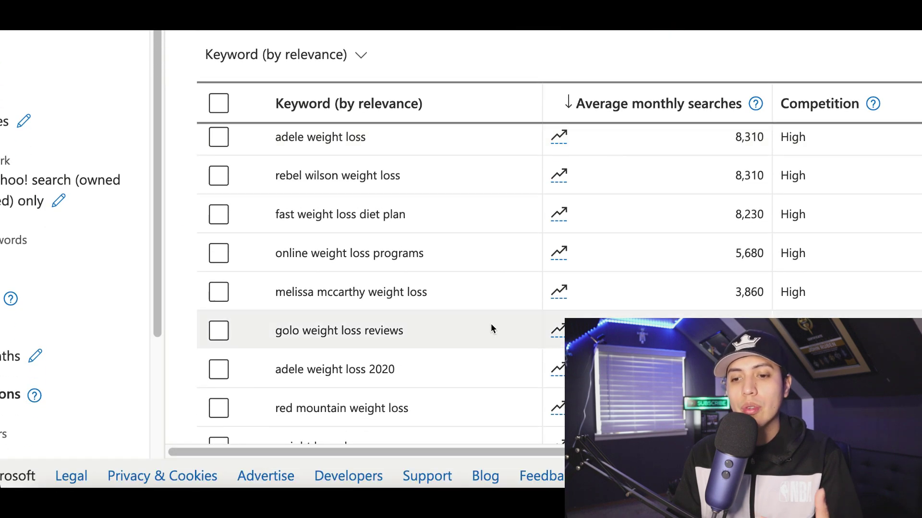
pyautogui.scroll(-3, 491, 329)
pyautogui.hscroll(1, 490, 351)
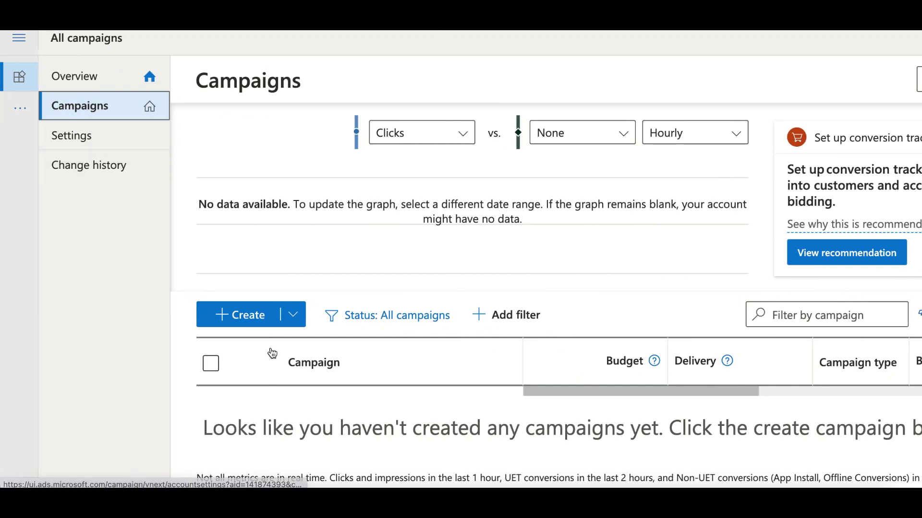
# Create a new campaign with the goal "Visits to my website" and the Search ads type
pyautogui.scroll(-1, 241, 320)
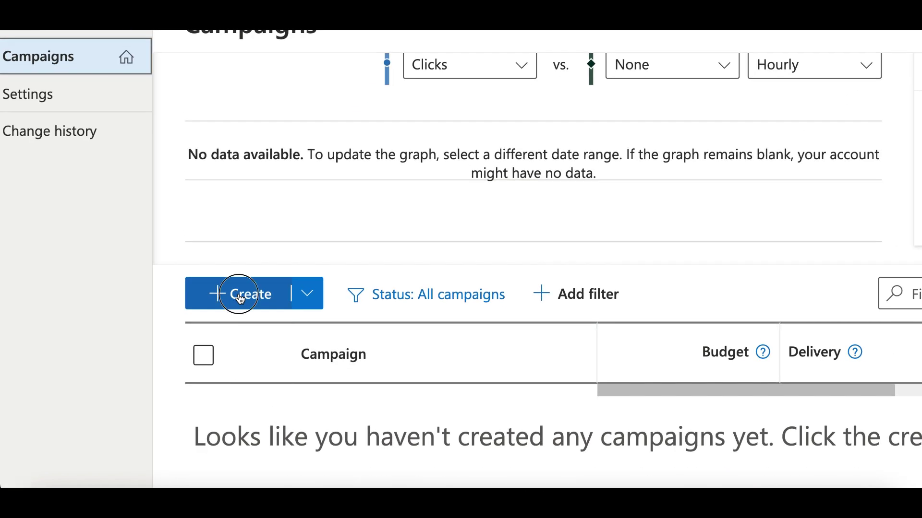
pyautogui.click(241, 296)
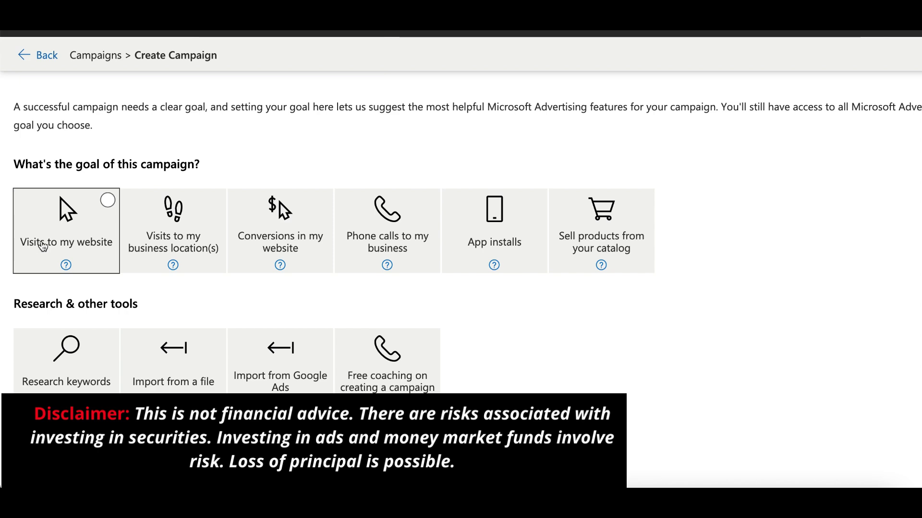
pyautogui.click(76, 245)
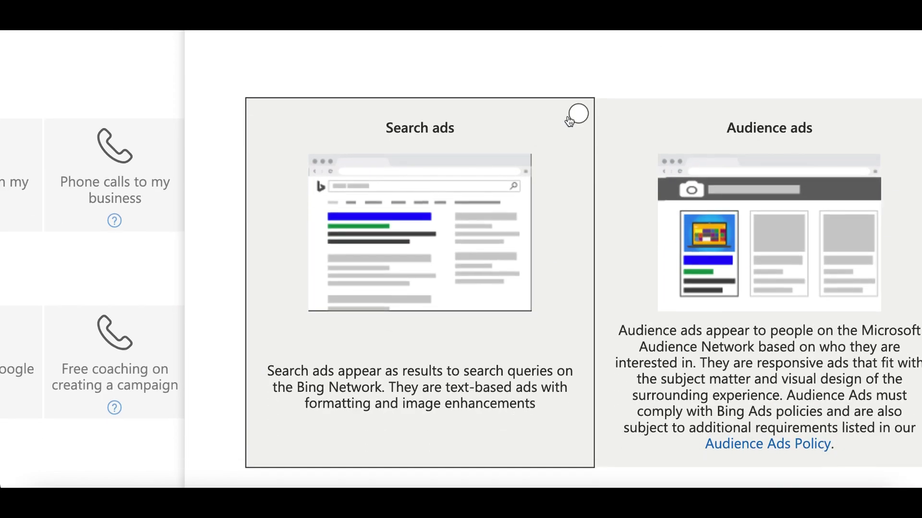
pyautogui.click(570, 121)
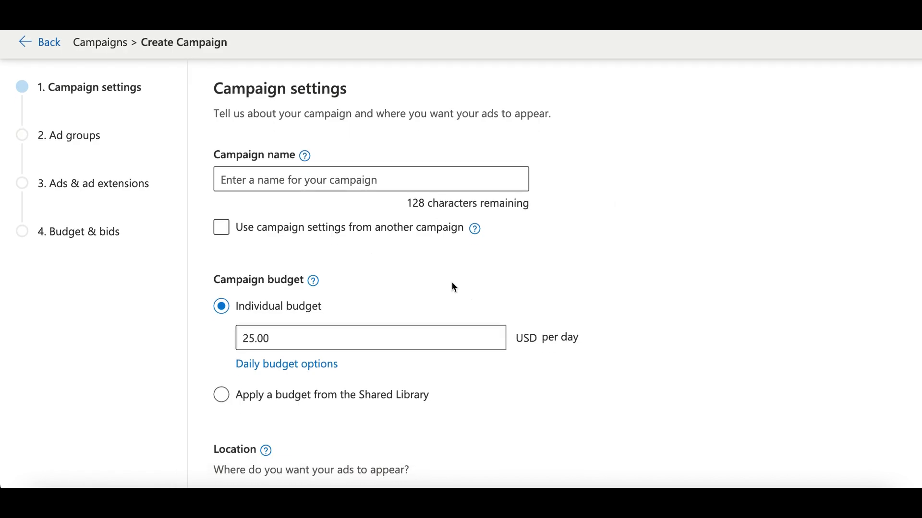
# Name the campaign "smoothie ad" in the campaign settings
pyautogui.click(402, 223)
pyautogui.moveTo(230, 160); pyautogui.dragTo(274, 159)
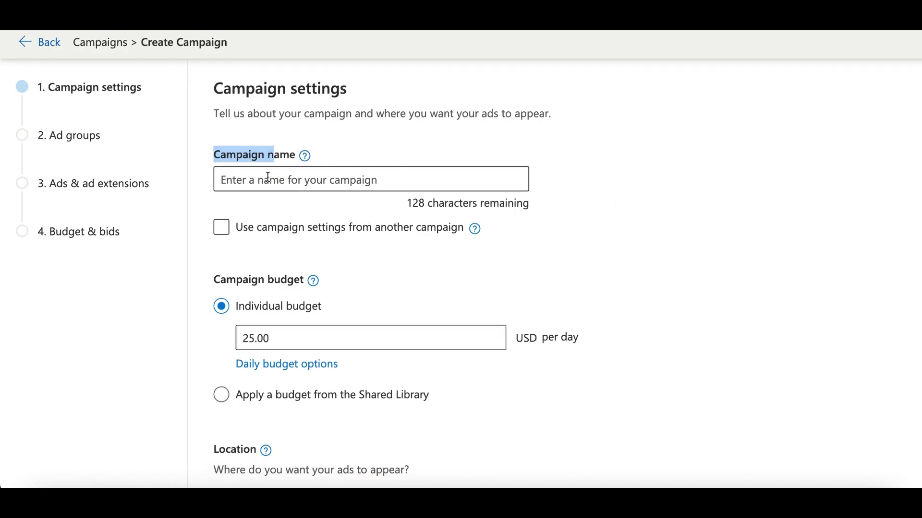
pyautogui.click(268, 178)
pyautogui.write('smoo')
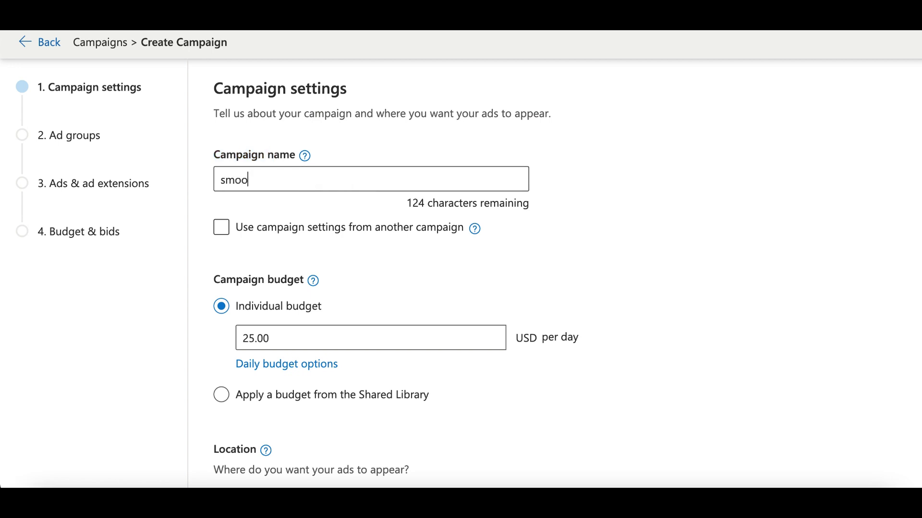
pyautogui.write('thie ad')
# Set the campaign's individual budget to 10 USD per day
pyautogui.scroll(-3, 318, 235)
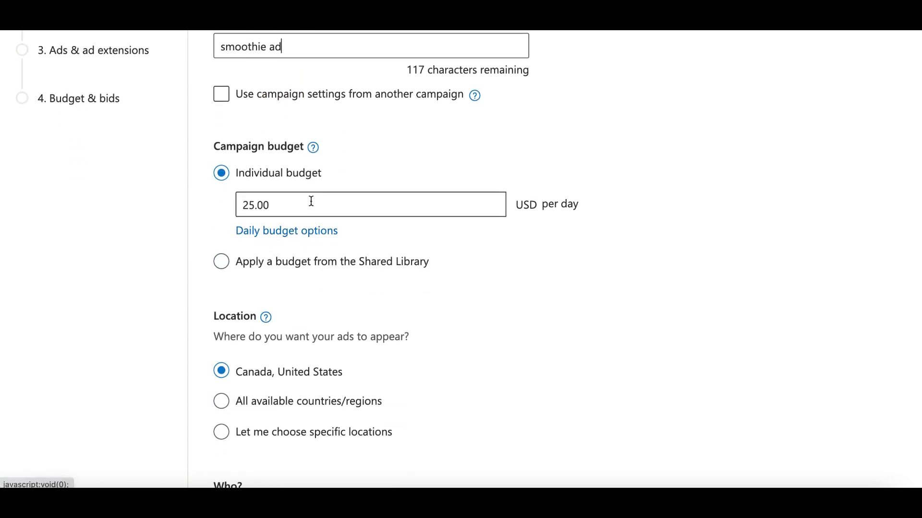
pyautogui.click(249, 207)
pyautogui.press('BackSpace')
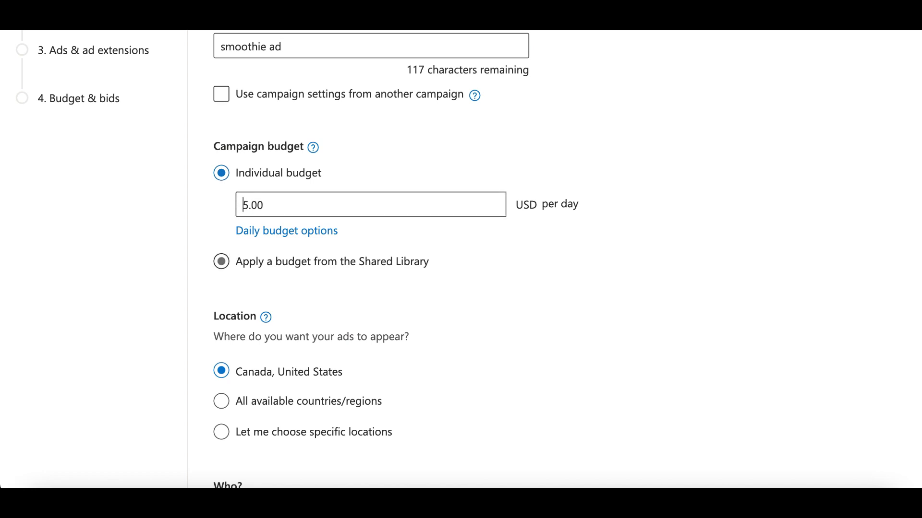
pyautogui.write('10')
# Try all available countries/regions as the ad location, and switch it back to Canada, United States
pyautogui.scroll(-4, 446, 259)
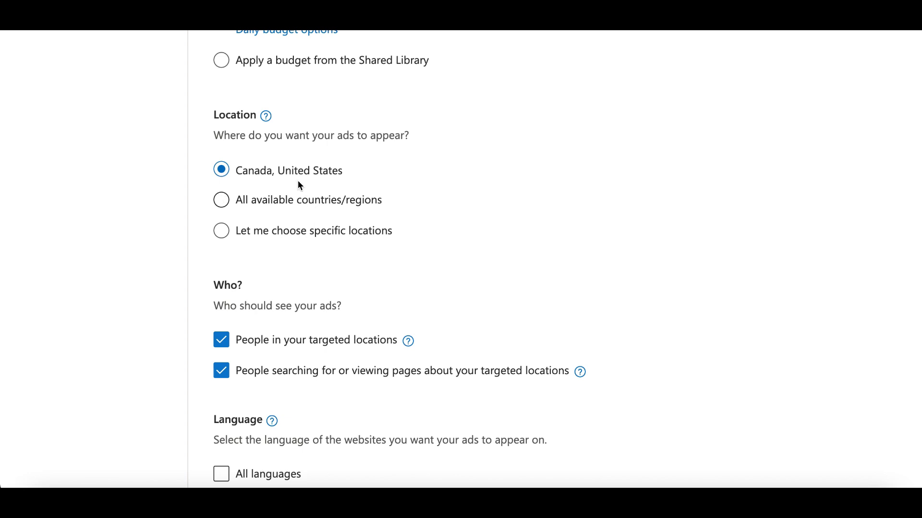
pyautogui.click(227, 206)
pyautogui.scroll(-1, 283, 203)
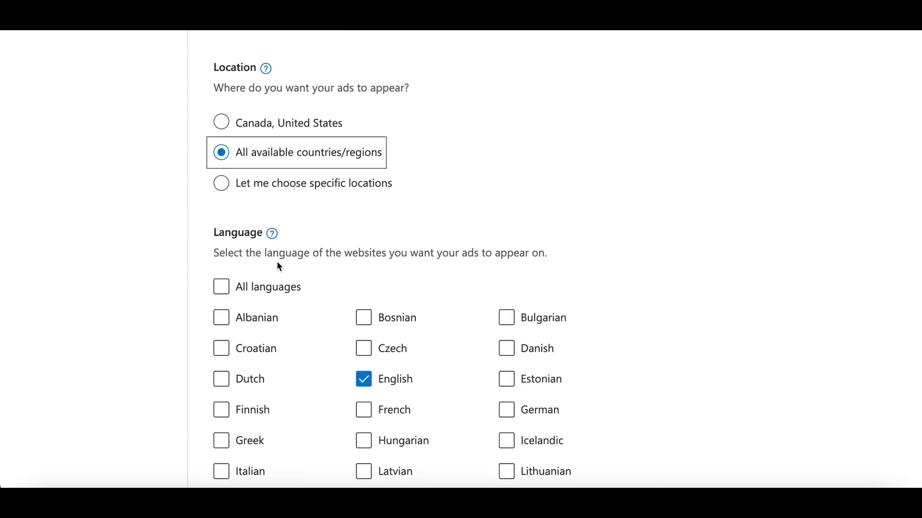
pyautogui.click(221, 169)
pyautogui.click(221, 139)
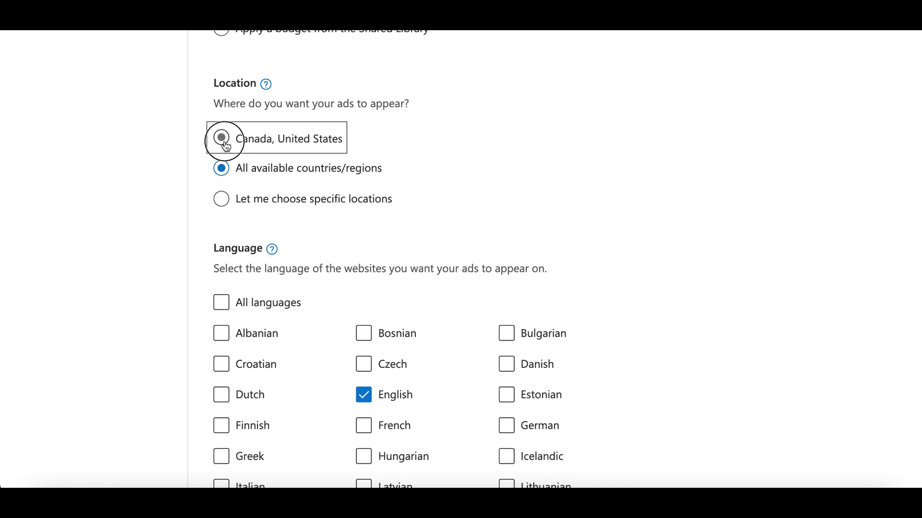
# Limit who sees the ads to people in the targeted locations, excluding people searching for or viewing pages about those locations
pyautogui.scroll(-3, 344, 259)
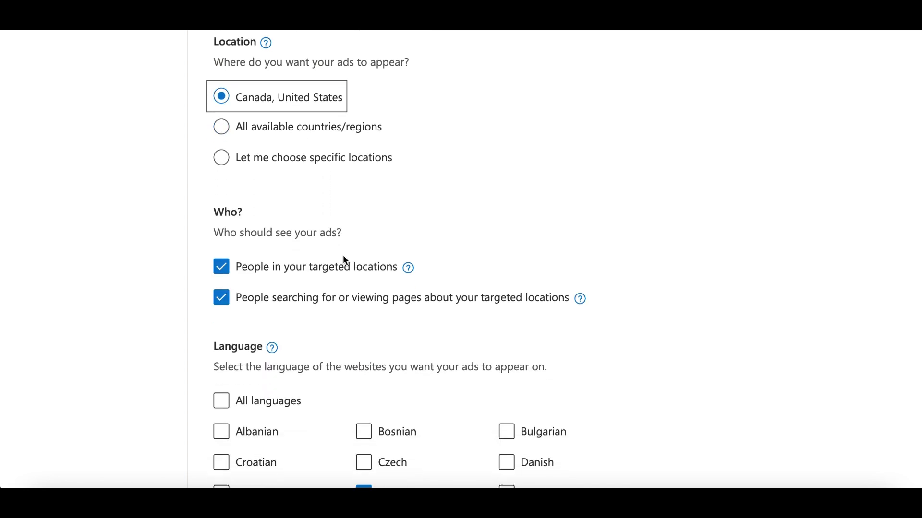
pyautogui.scroll(-2, 344, 256)
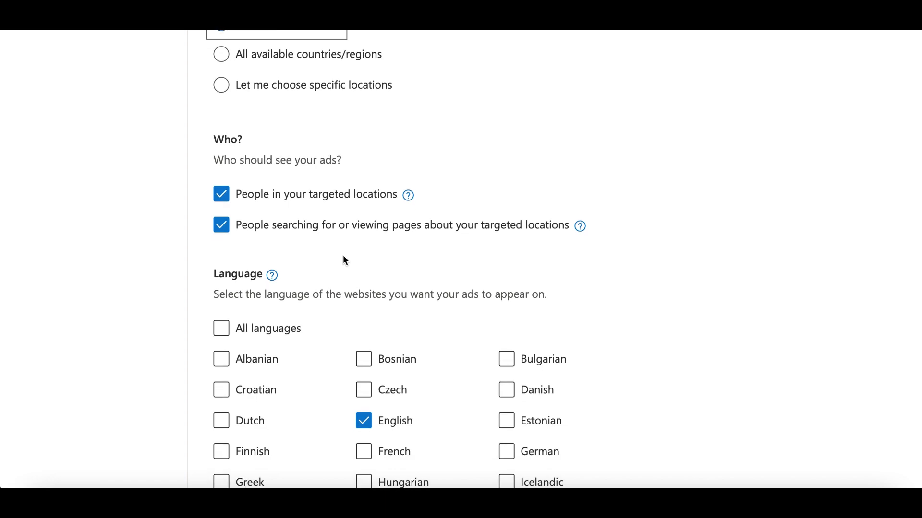
pyautogui.scroll(2, 343, 257)
pyautogui.scroll(3, 226, 178)
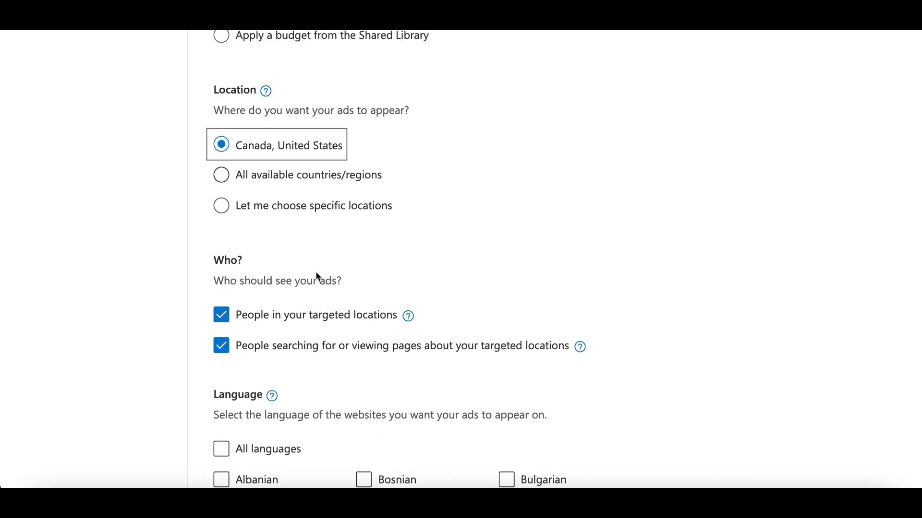
pyautogui.scroll(-5, 317, 272)
pyautogui.scroll(-1, 317, 277)
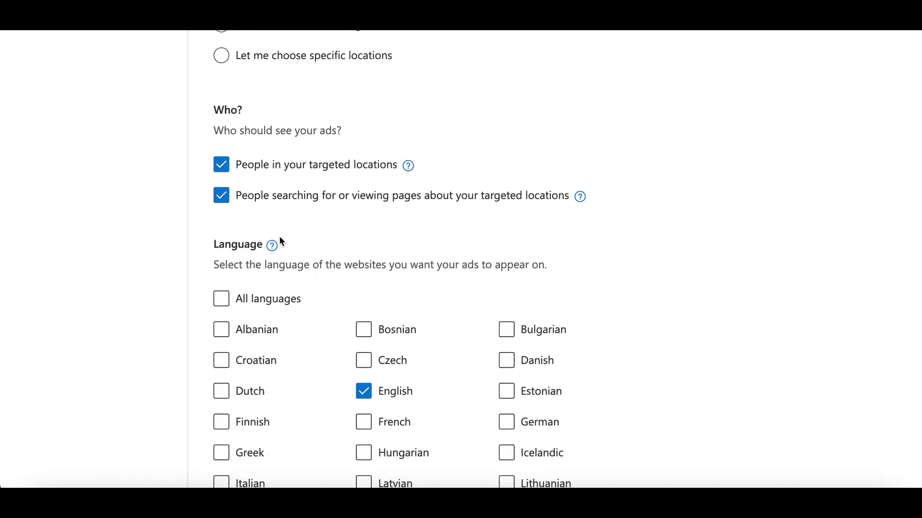
pyautogui.click(181, 172)
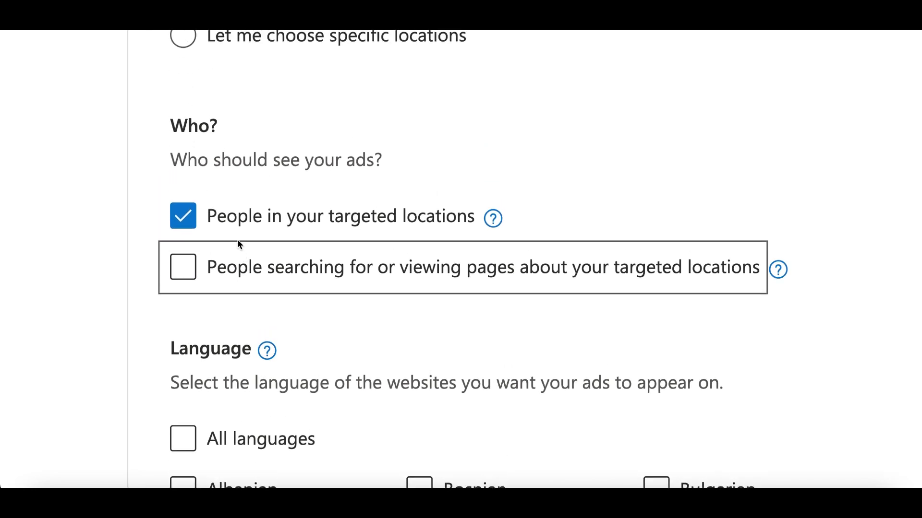
pyautogui.moveTo(216, 198); pyautogui.dragTo(375, 222)
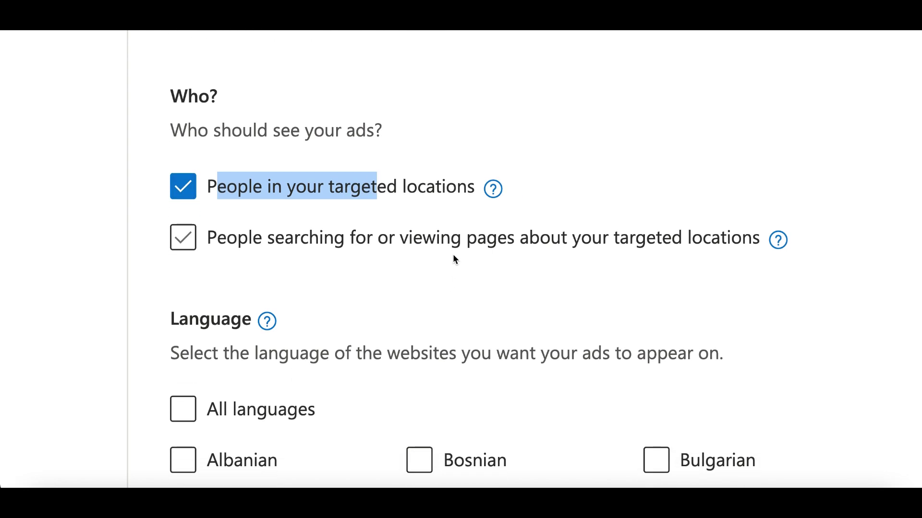
pyautogui.click(420, 238)
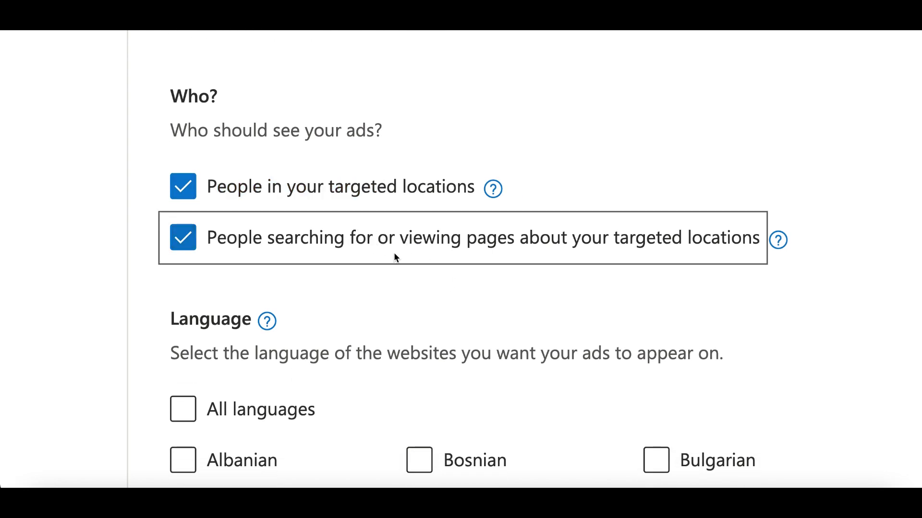
pyautogui.click(298, 244)
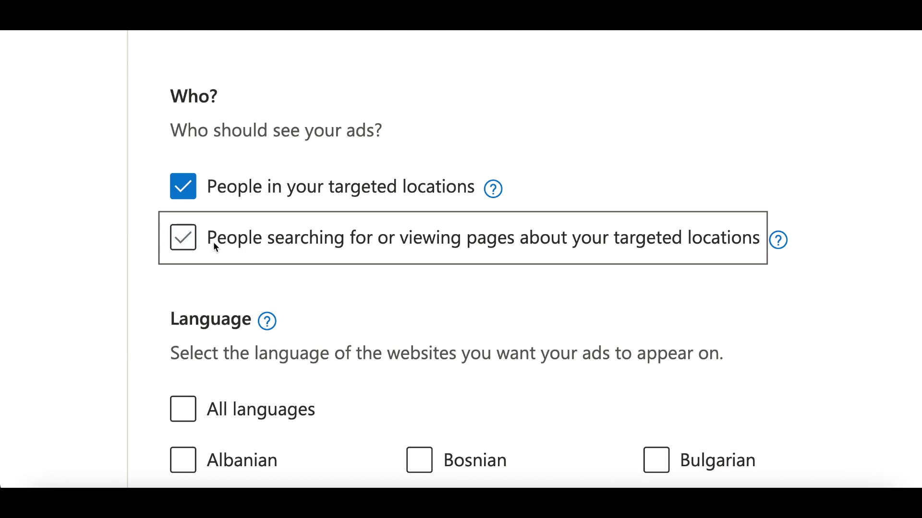
pyautogui.click(131, 256)
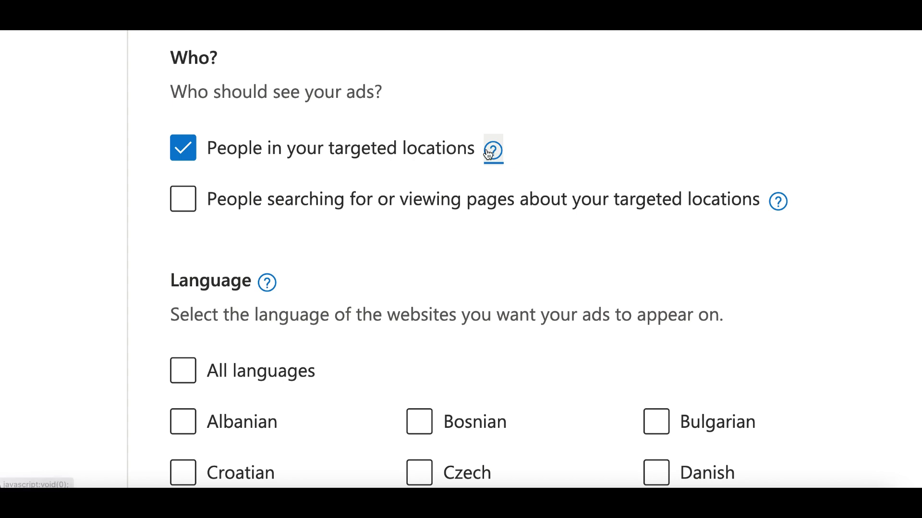
pyautogui.moveTo(297, 150); pyautogui.dragTo(435, 150)
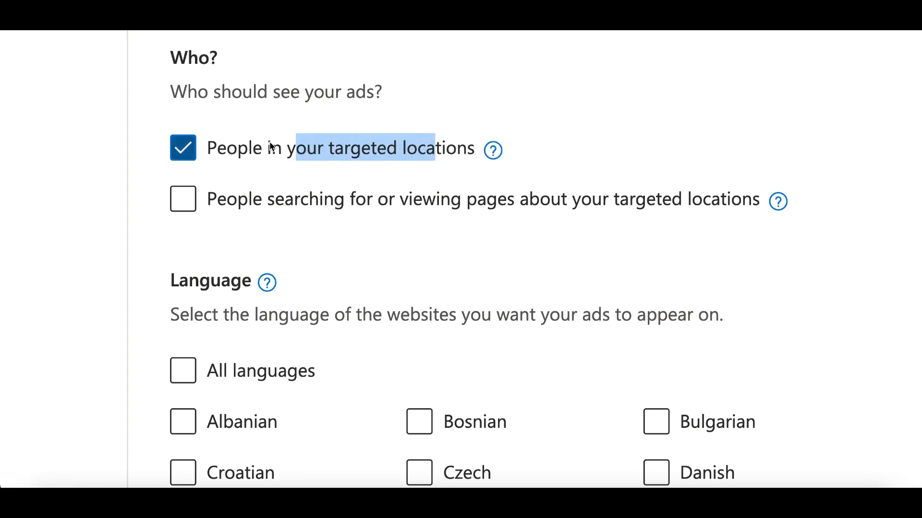
# Review the website language options, keep only English selected, and save the campaign settings to continue to the ad groups
pyautogui.scroll(-2, 190, 154)
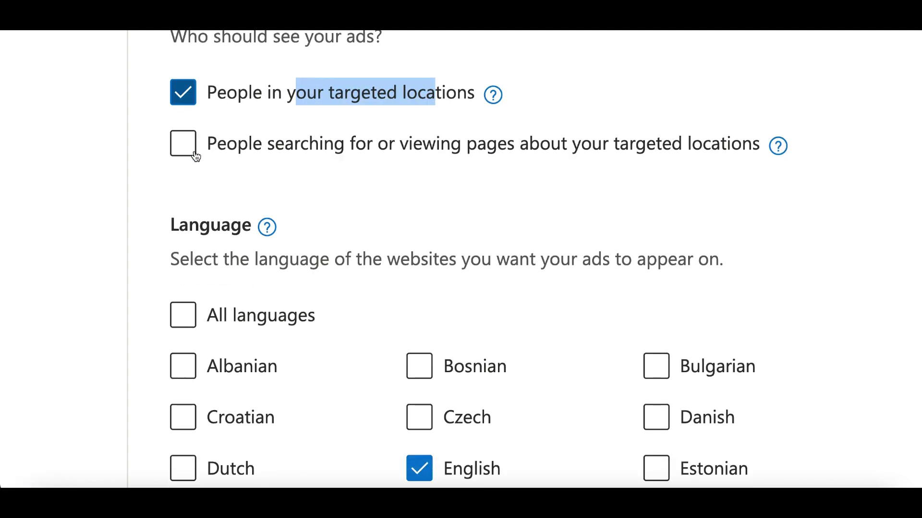
pyautogui.scroll(-1, 216, 213)
pyautogui.scroll(-3, 222, 214)
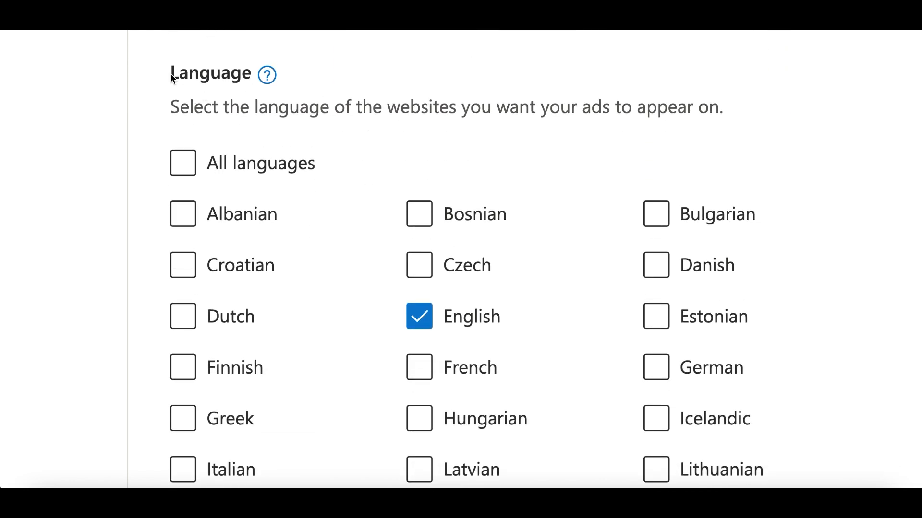
pyautogui.moveTo(172, 75); pyautogui.dragTo(217, 74)
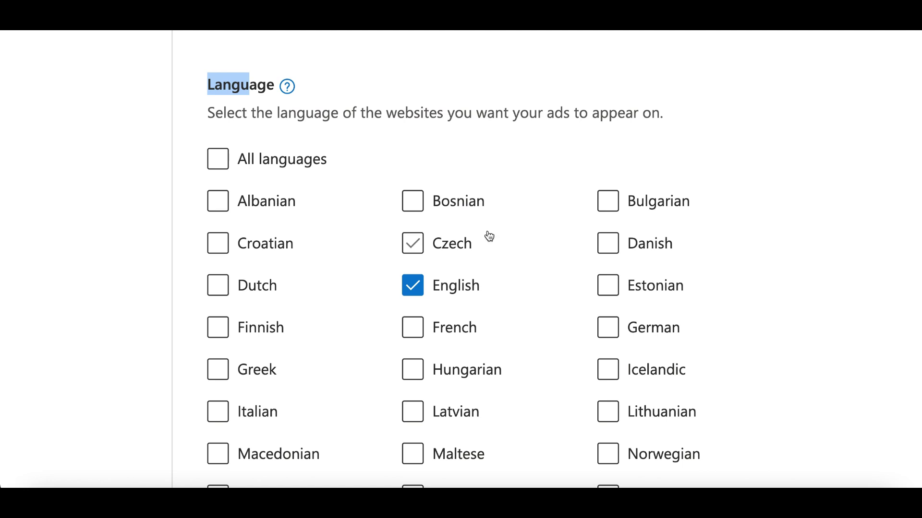
pyautogui.scroll(-2, 489, 236)
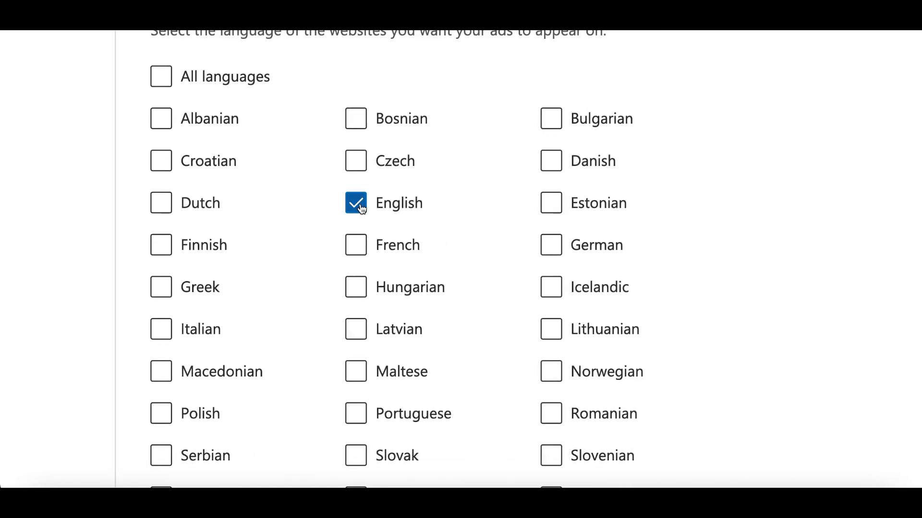
pyautogui.scroll(-4, 463, 272)
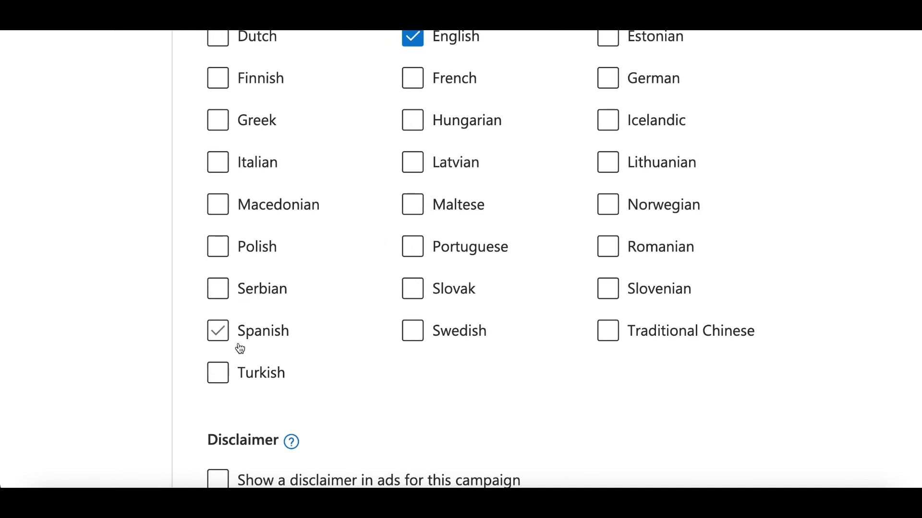
pyautogui.scroll(3, 243, 242)
pyautogui.scroll(2, 249, 210)
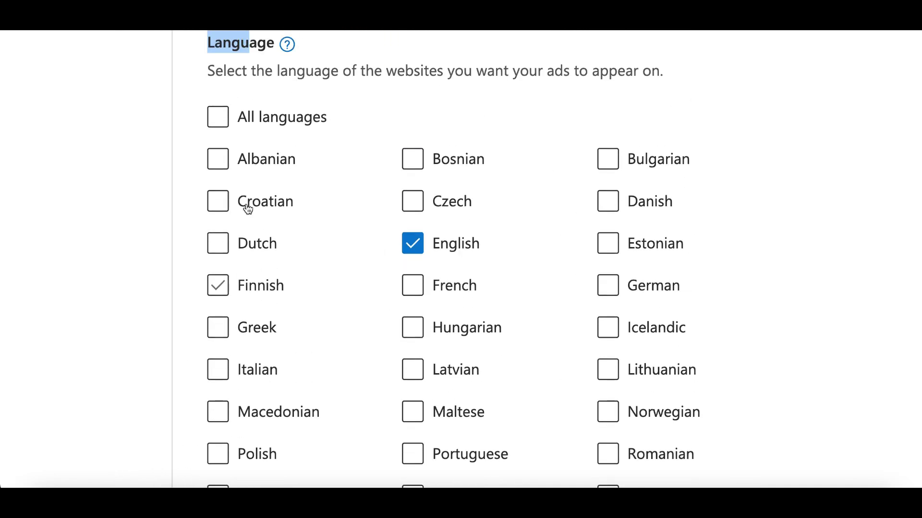
pyautogui.scroll(1, 247, 208)
pyautogui.scroll(-1, 348, 248)
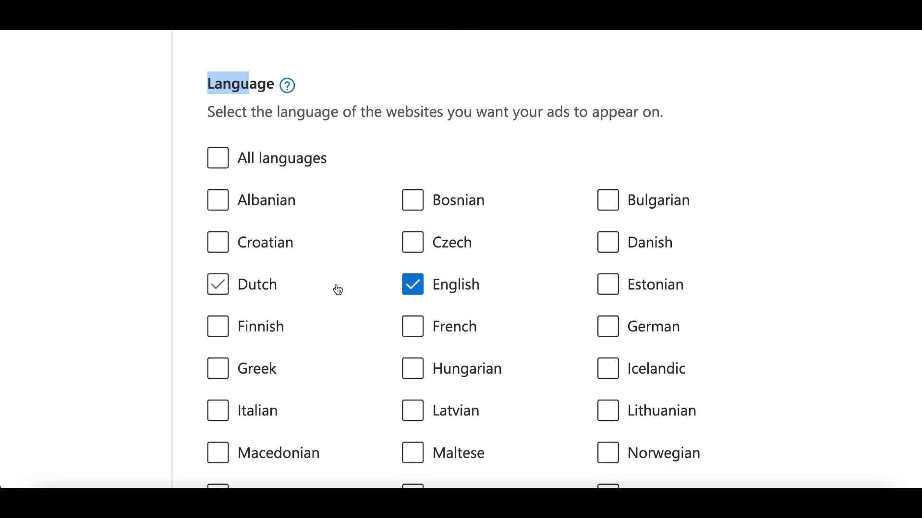
pyautogui.scroll(-8, 242, 354)
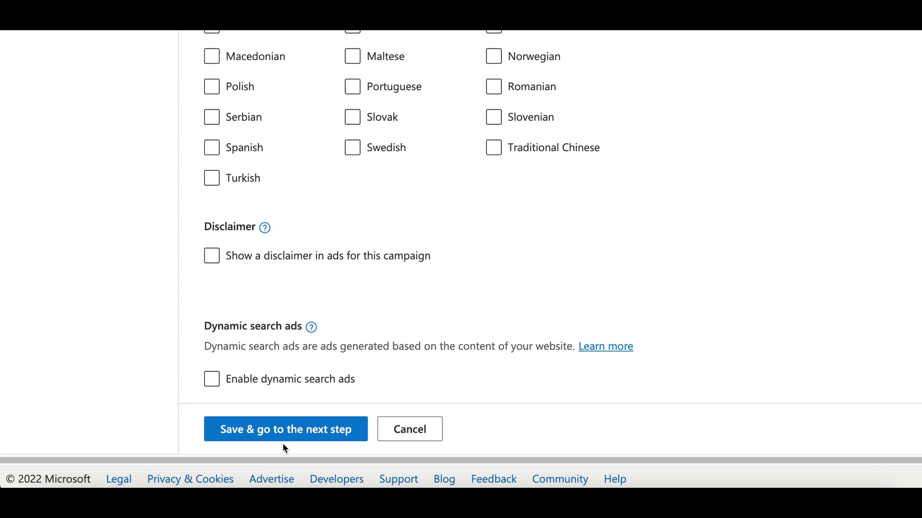
pyautogui.click(262, 434)
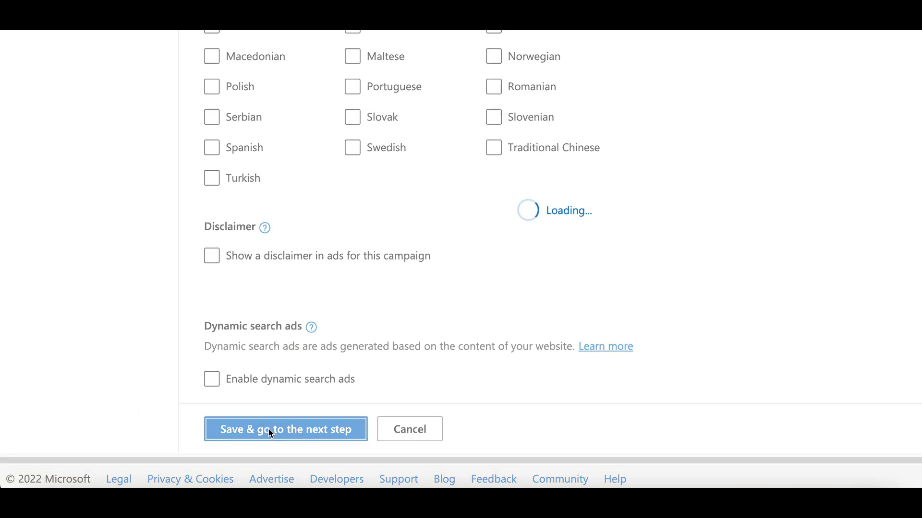
pyautogui.moveTo(249, 78); pyautogui.dragTo(286, 88)
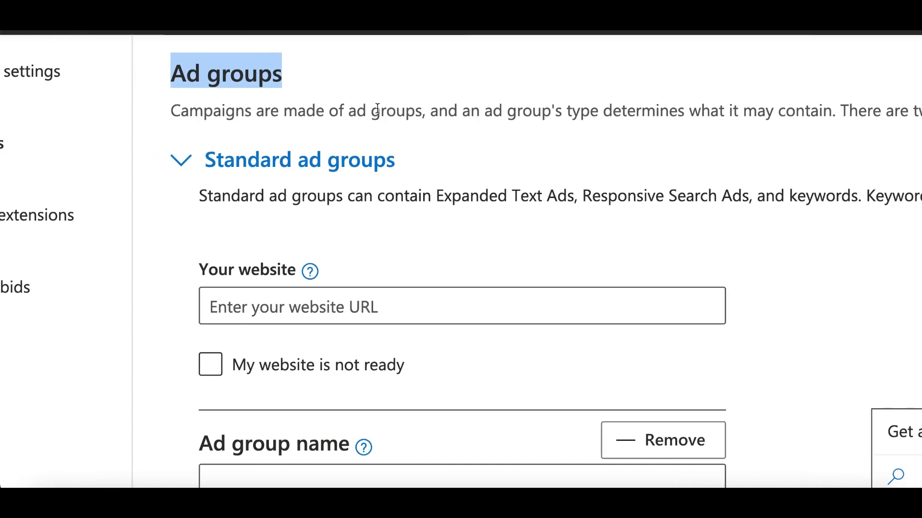
pyautogui.click(226, 85)
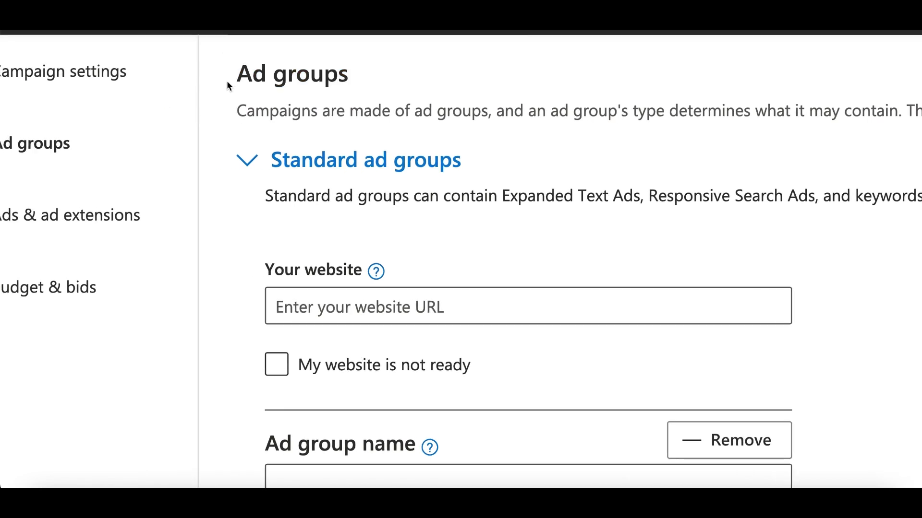
pyautogui.moveTo(226, 81); pyautogui.dragTo(354, 79)
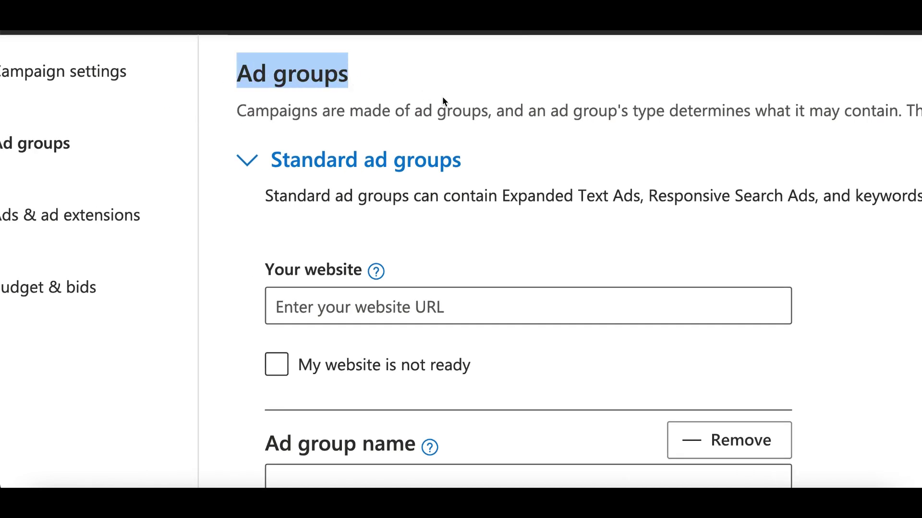
pyautogui.scroll(-2, 442, 196)
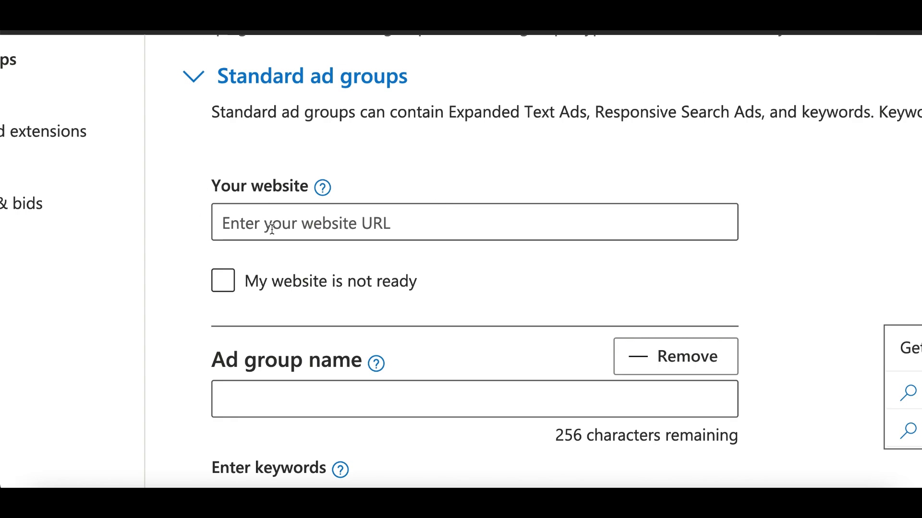
pyautogui.moveTo(480, 32)
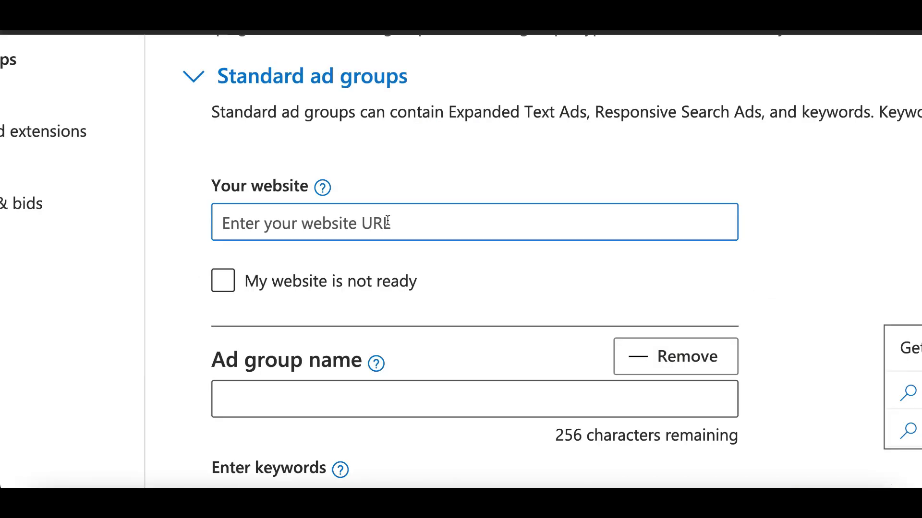
pyautogui.write('https://go.smoothiediet.com/?hop=0')
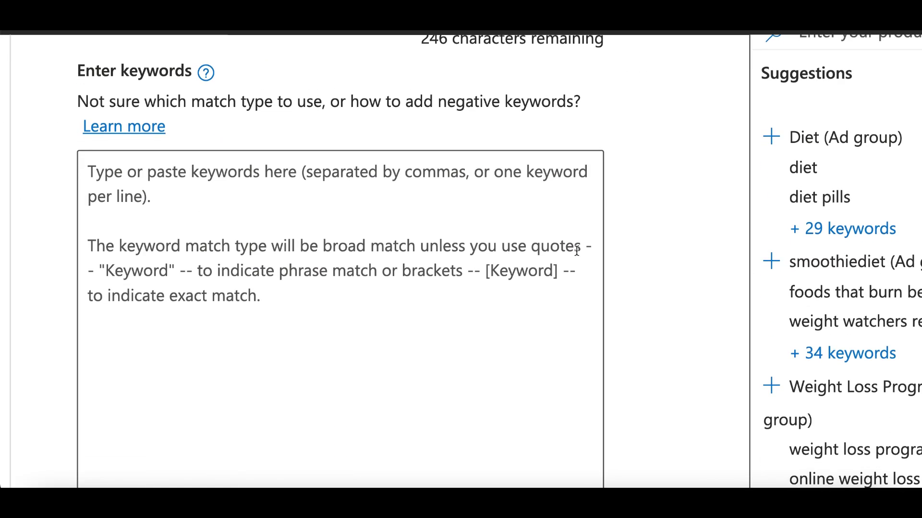
# Review the suggested keywords, enter "weight loss mean plans" as the ad group's keyword, and save to continue to the ads
pyautogui.moveTo(158, 72); pyautogui.dragTo(279, 83)
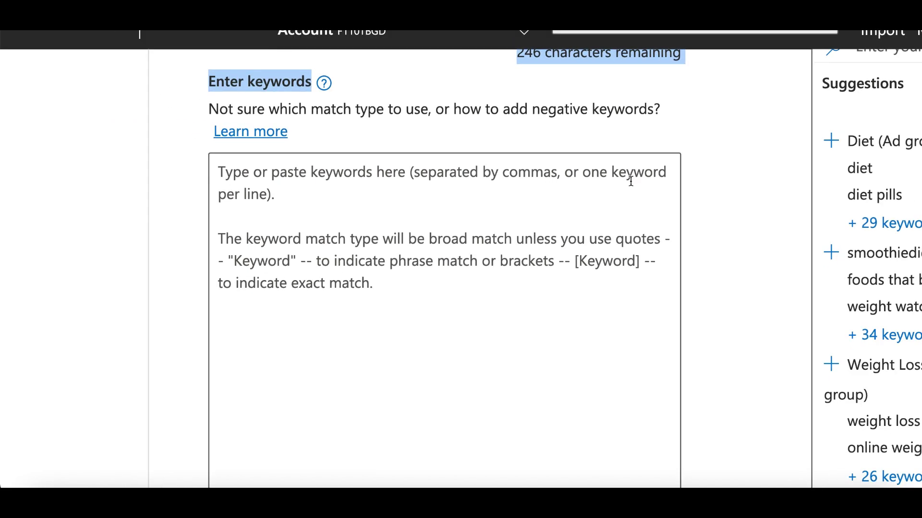
pyautogui.hscroll(5, 765, 212)
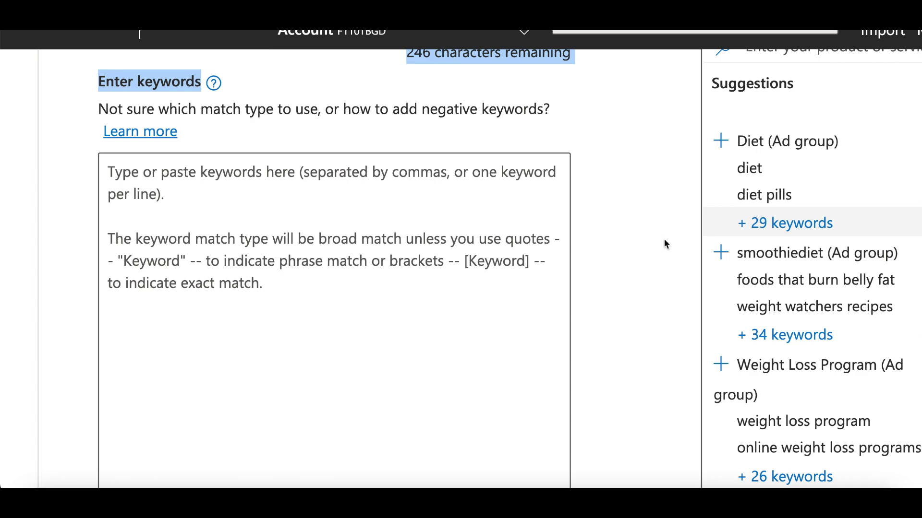
pyautogui.scroll(-4, 626, 254)
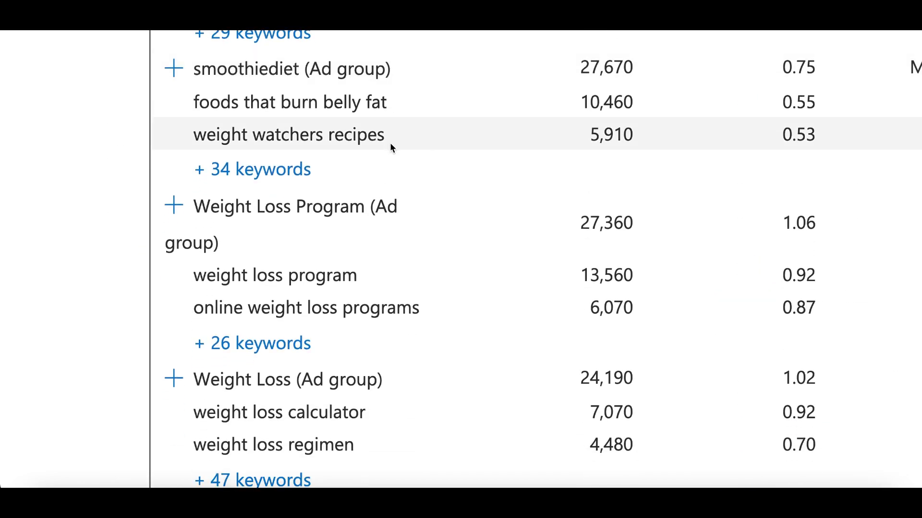
pyautogui.scroll(-3, 390, 143)
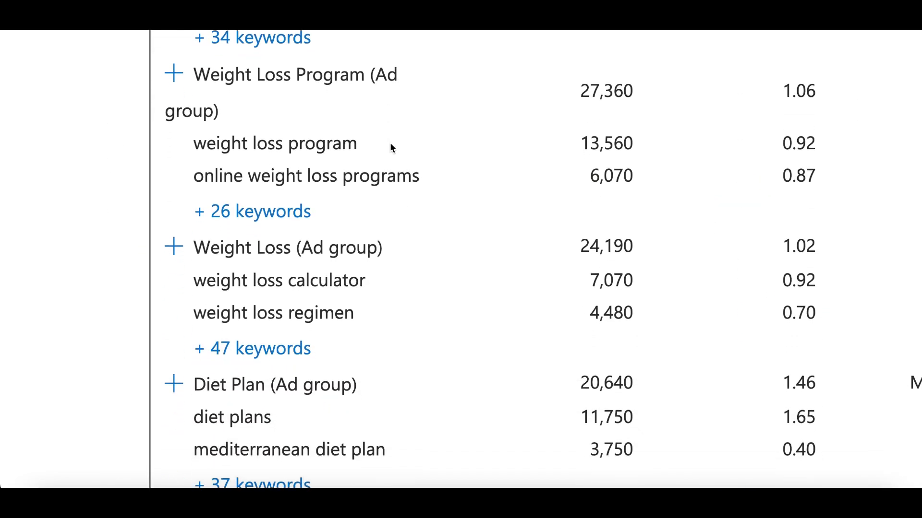
pyautogui.hscroll(-6, 392, 146)
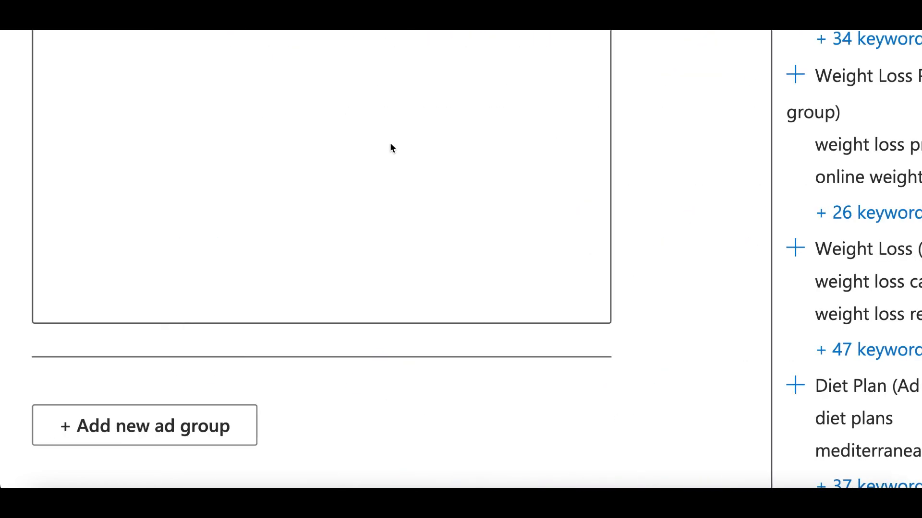
pyautogui.click(155, 135)
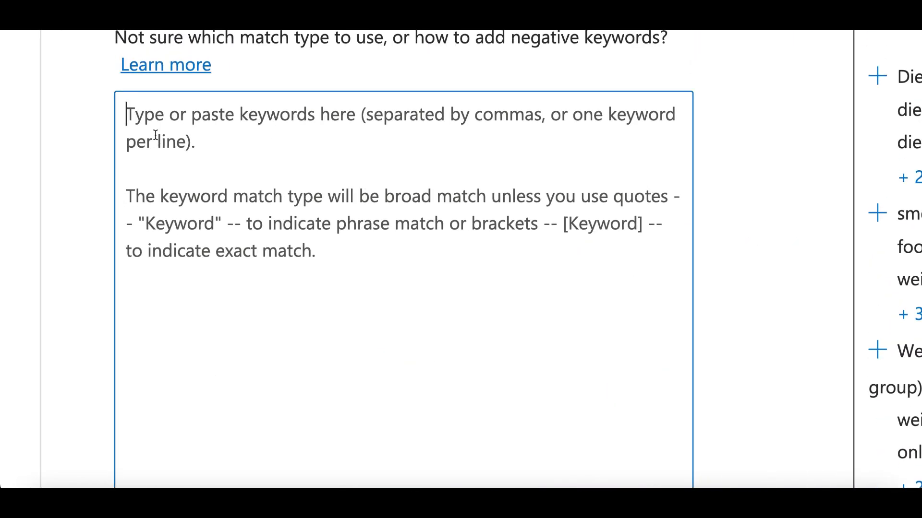
pyautogui.click(79, 290)
pyautogui.scroll(-3, 78, 290)
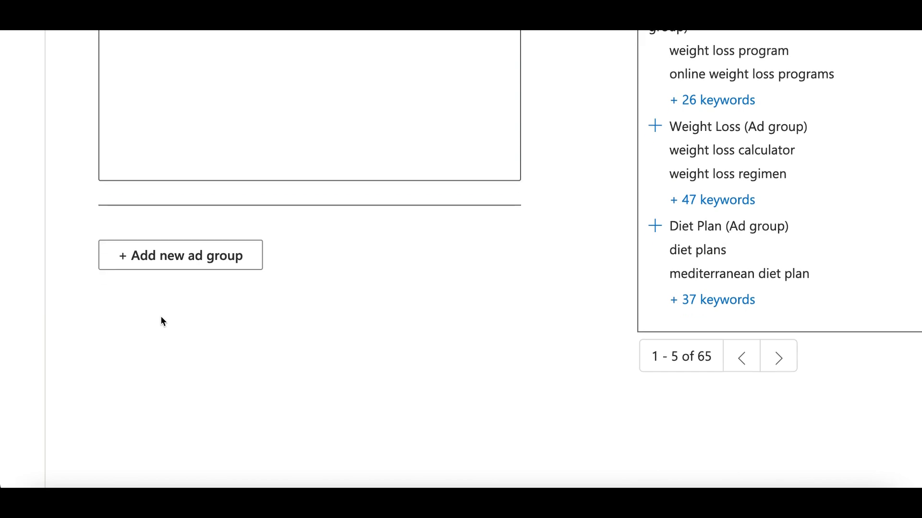
pyautogui.scroll(-3, 163, 321)
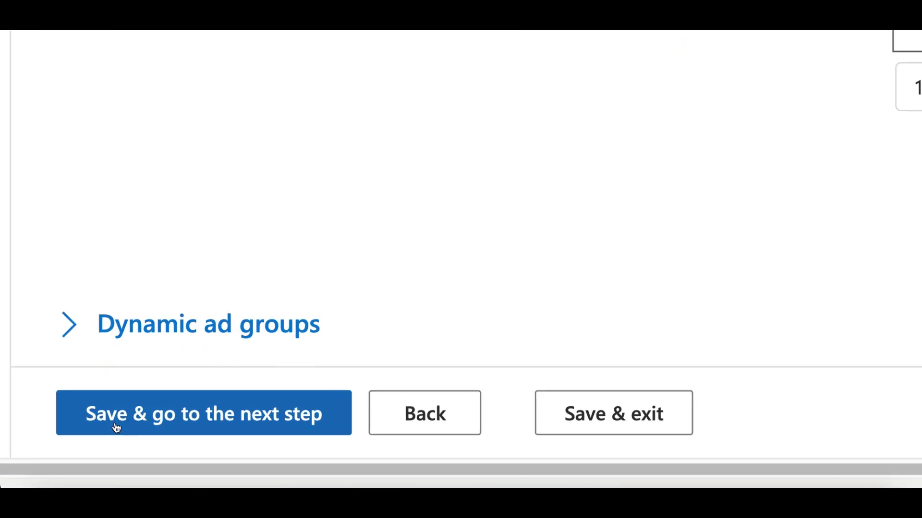
pyautogui.click(188, 429)
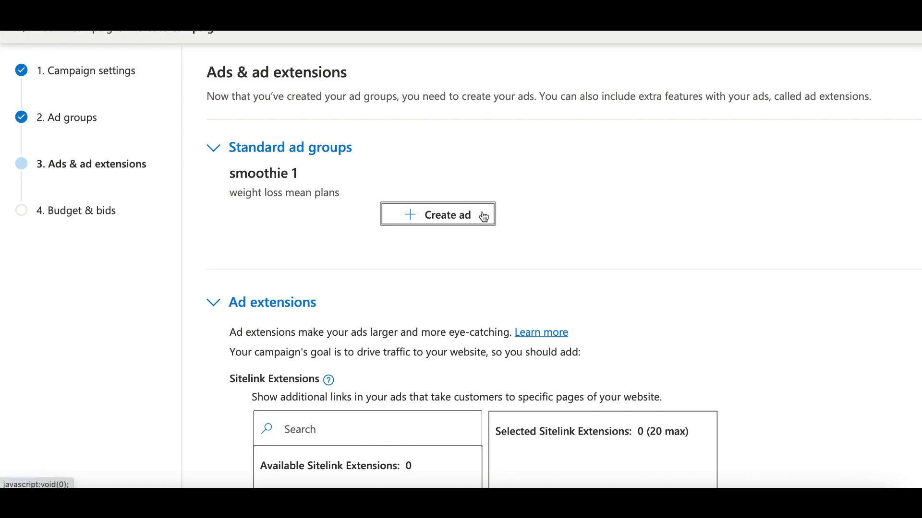
# Create an ad for the smoothie 1 ad group and set its ad type to Expanded text ad
pyautogui.click(429, 224)
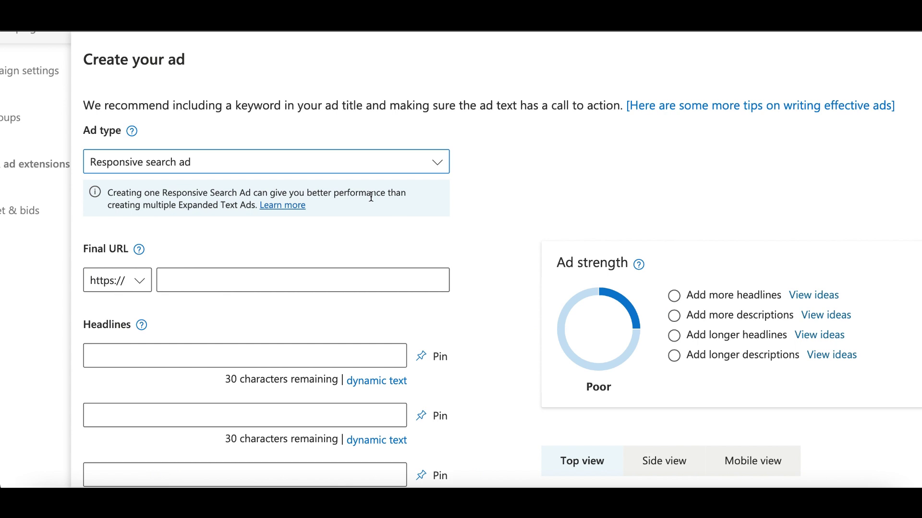
pyautogui.moveTo(167, 136); pyautogui.dragTo(197, 128)
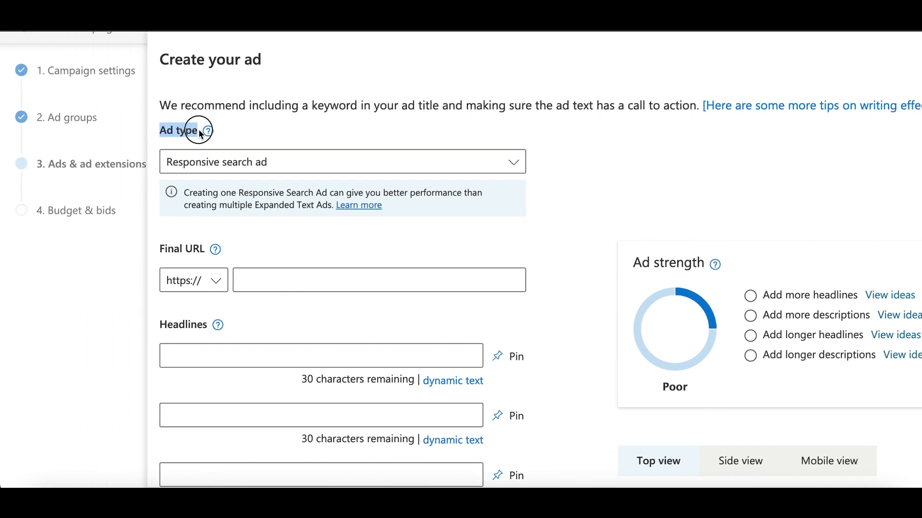
pyautogui.click(487, 162)
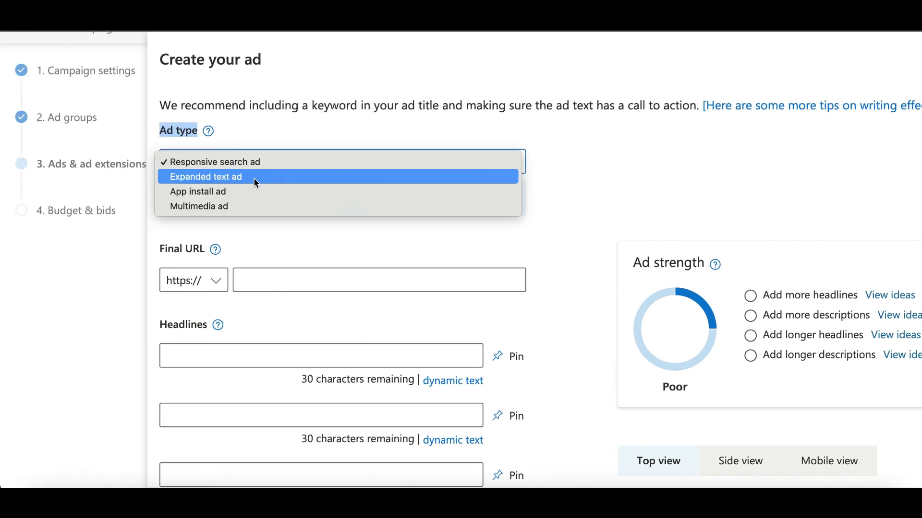
pyautogui.click(197, 178)
pyautogui.scroll(-2, 339, 270)
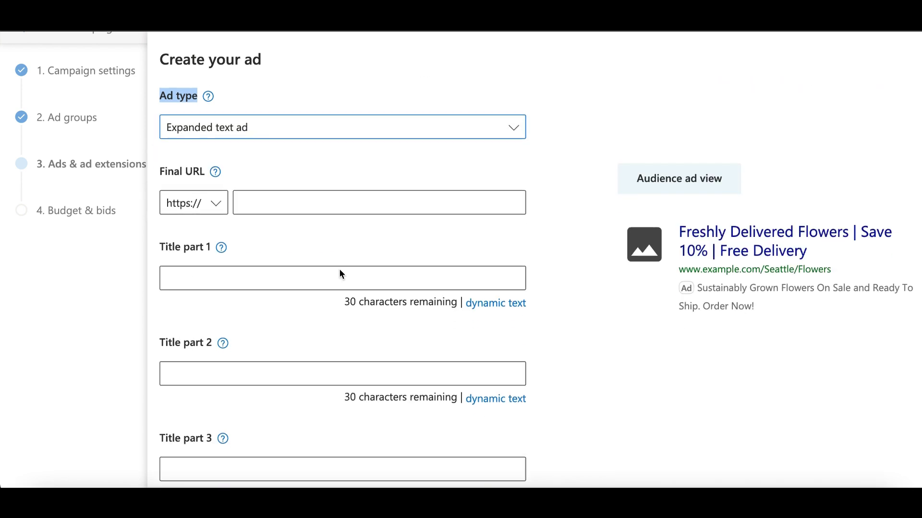
pyautogui.hscroll(1, 339, 269)
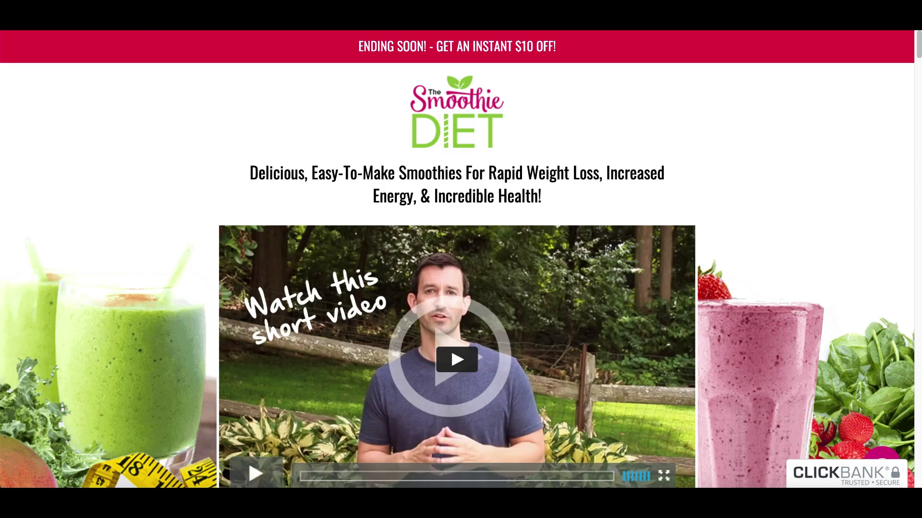
pyautogui.moveTo(213, 177); pyautogui.dragTo(297, 179)
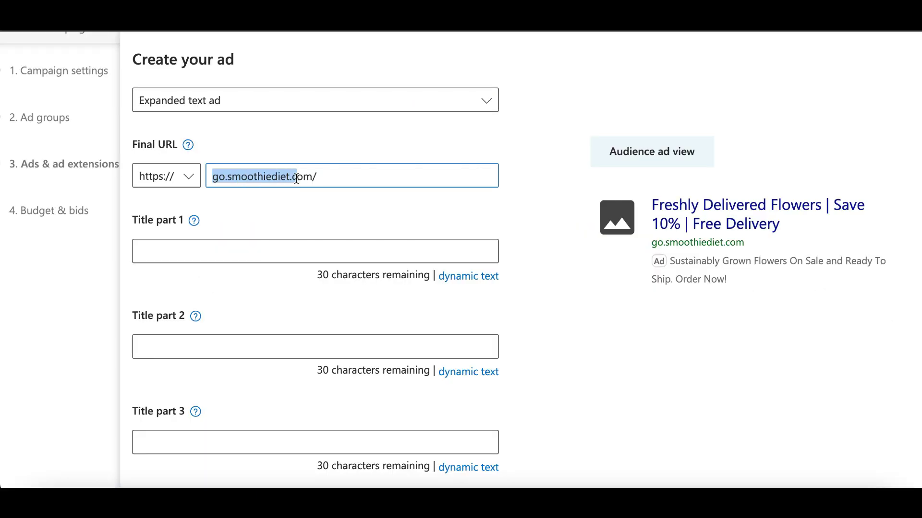
pyautogui.scroll(-1, 290, 203)
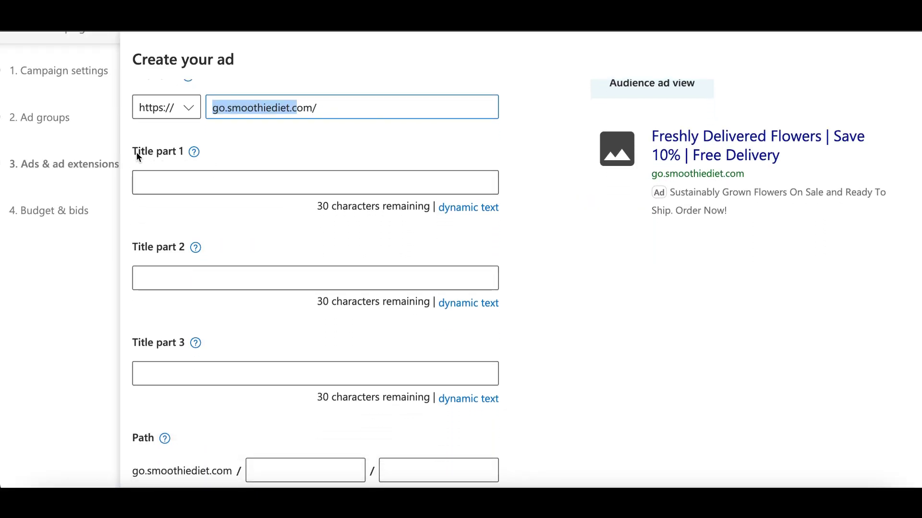
# Review the expanded text ad's title part fields and examine the Google search ads shown for "weight loss meal plans"
pyautogui.moveTo(133, 151); pyautogui.dragTo(173, 154)
pyautogui.scroll(-1, 149, 203)
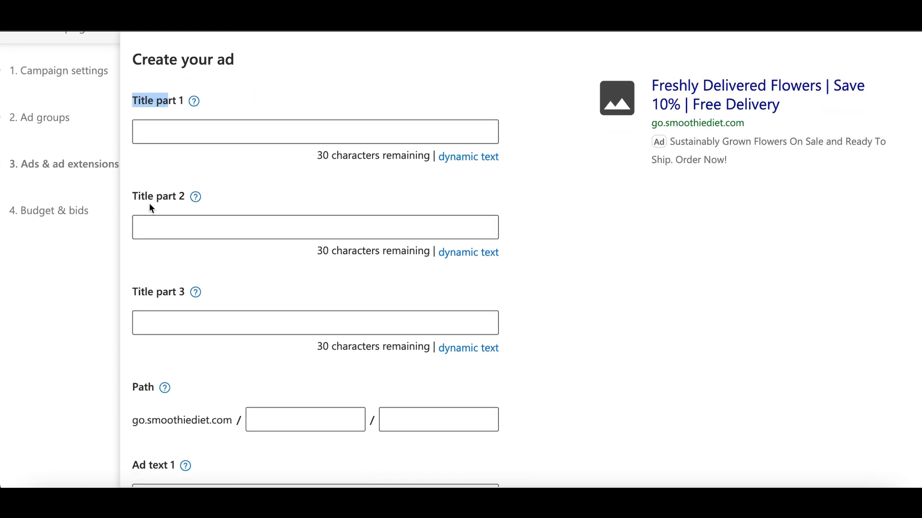
pyautogui.click(170, 204)
pyautogui.scroll(-1, 170, 203)
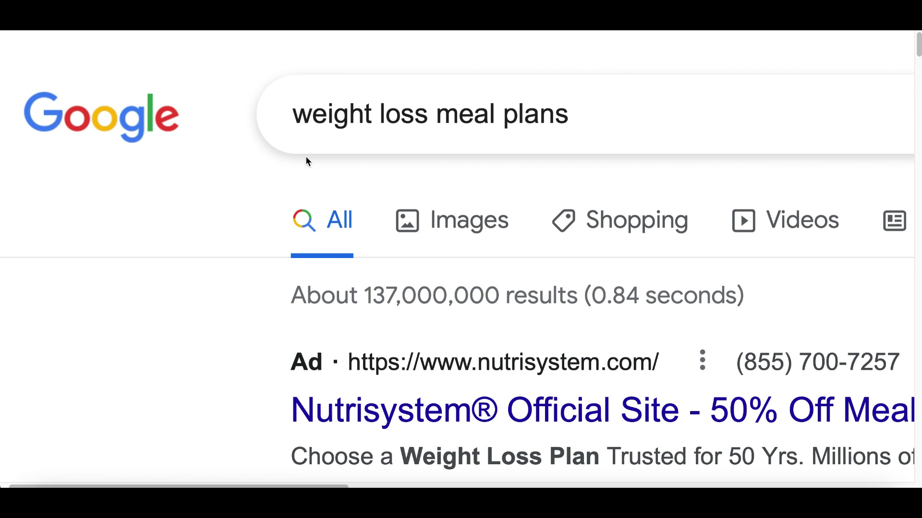
pyautogui.hscroll(2, 308, 162)
pyautogui.moveTo(196, 123); pyautogui.dragTo(359, 124)
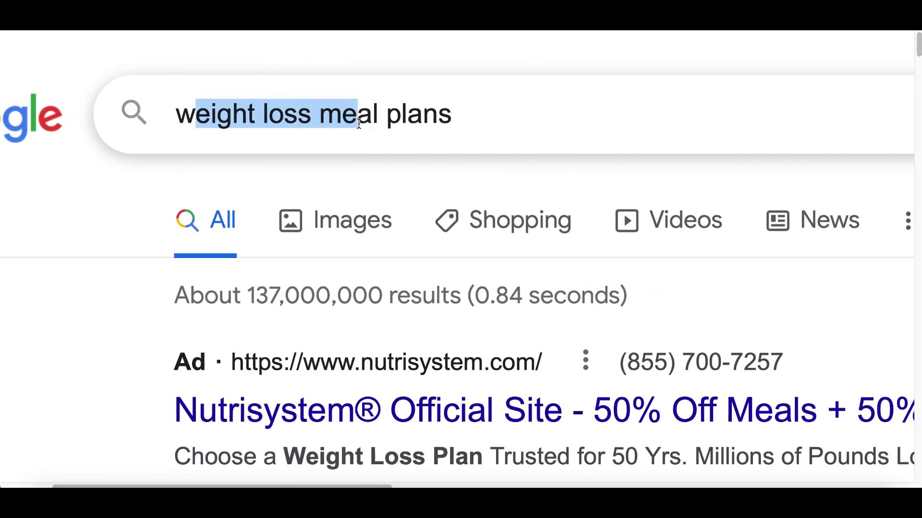
pyautogui.click(84, 268)
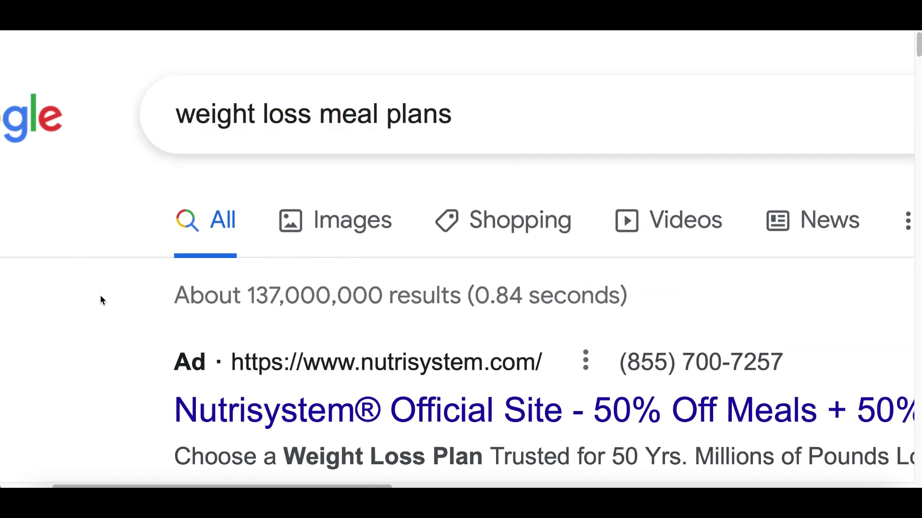
pyautogui.scroll(-5, 101, 298)
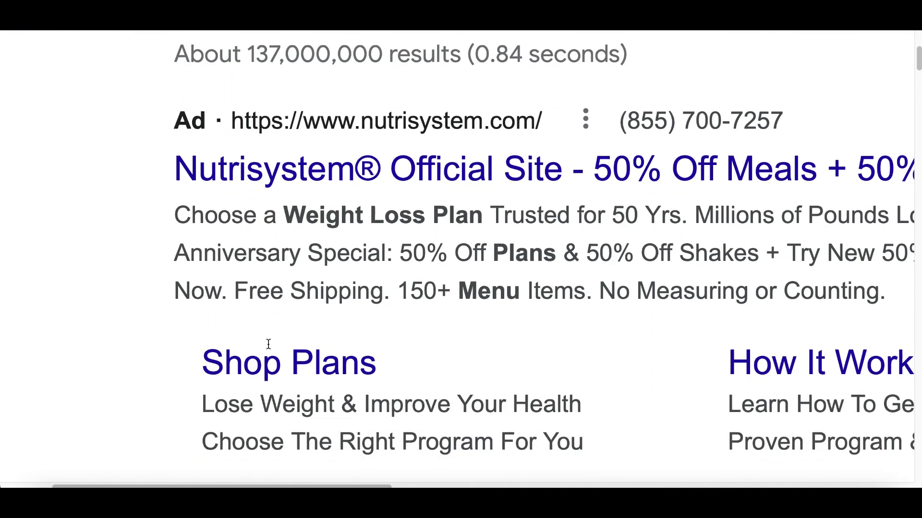
pyautogui.hotkey('ctrl', '0')
pyautogui.scroll(-3, 268, 344)
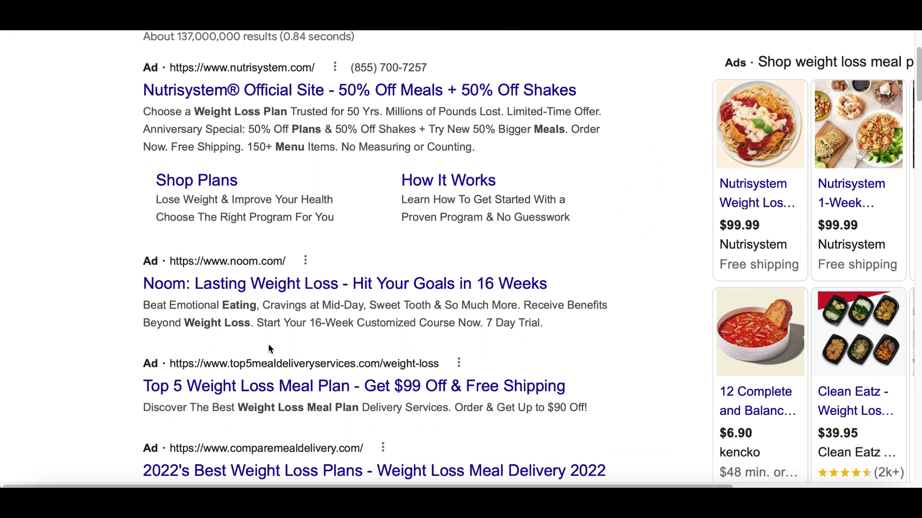
pyautogui.scroll(-1, 320, 384)
# Compare the headlines and descriptions of the Noom, top5mealdeliveryservices.com and comparemealdelivery.com search ads
pyautogui.keyDown('ctrl'); pyautogui.scroll(7, 319, 384); pyautogui.keyUp('ctrl')
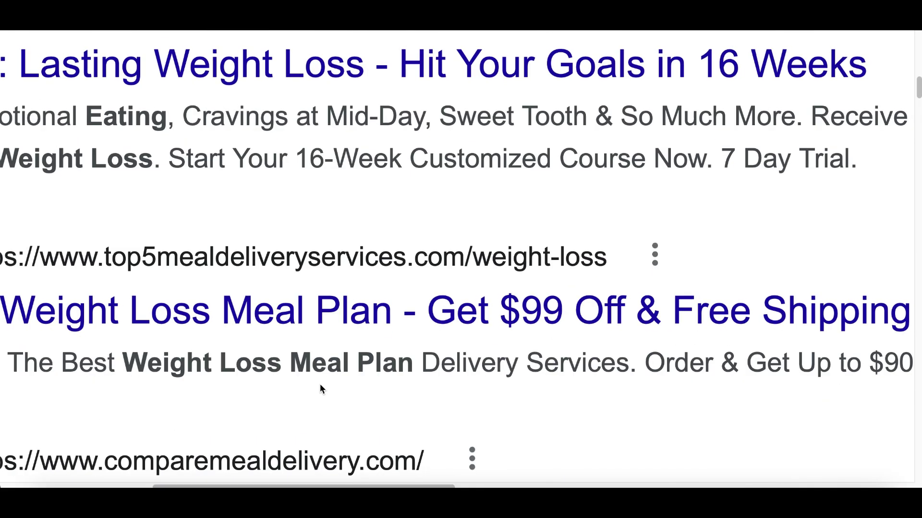
pyautogui.scroll(-2, 321, 388)
pyautogui.hscroll(-1, 321, 387)
pyautogui.keyDown('ctrl'); pyautogui.scroll(-1, 319, 390); pyautogui.keyUp('ctrl')
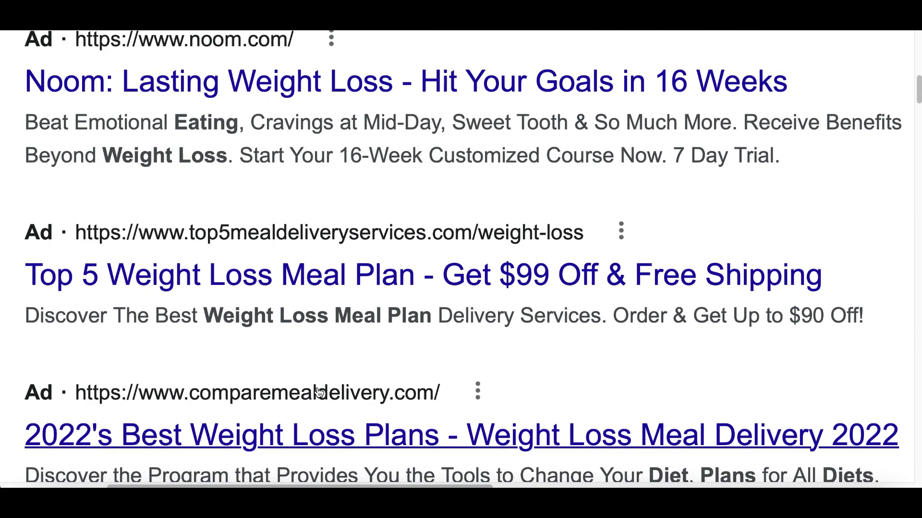
pyautogui.scroll(3, 319, 391)
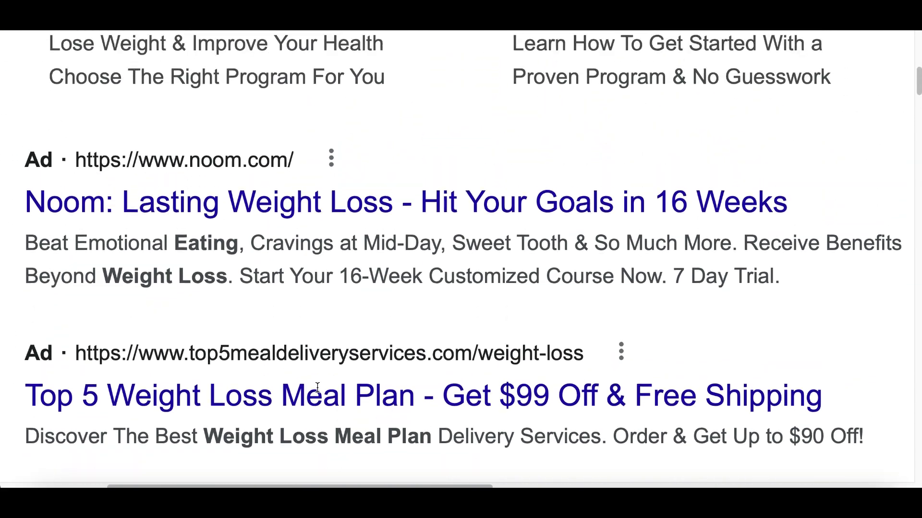
pyautogui.hscroll(-1, 319, 332)
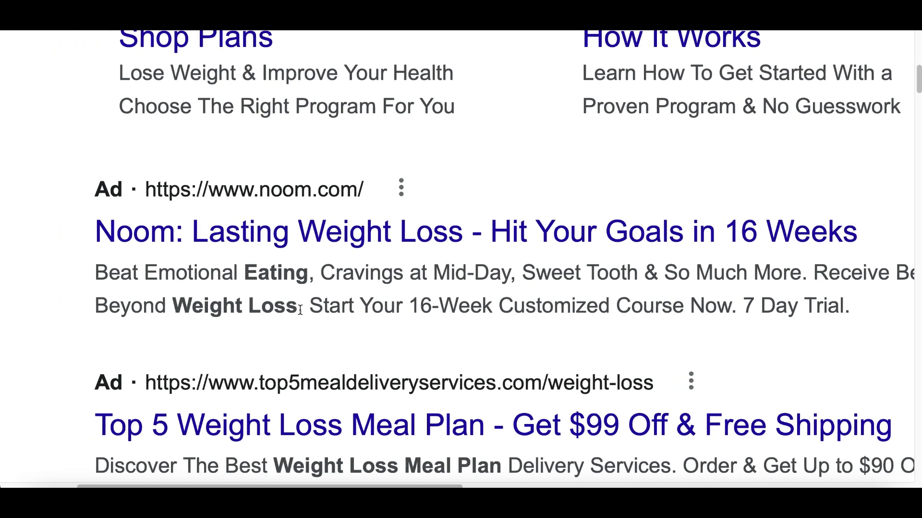
pyautogui.keyDown('ctrl'); pyautogui.scroll(-1, 324, 312); pyautogui.keyUp('ctrl')
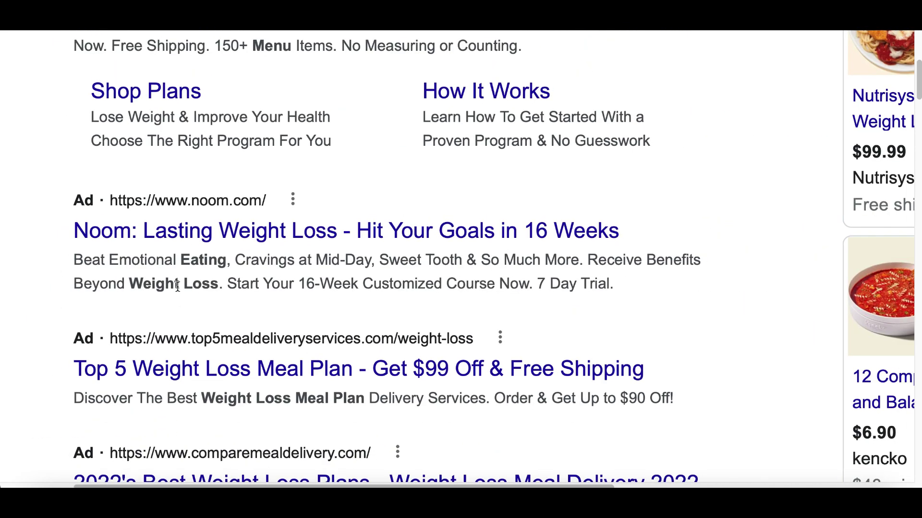
pyautogui.scroll(-2, 177, 287)
pyautogui.scroll(-1, 178, 286)
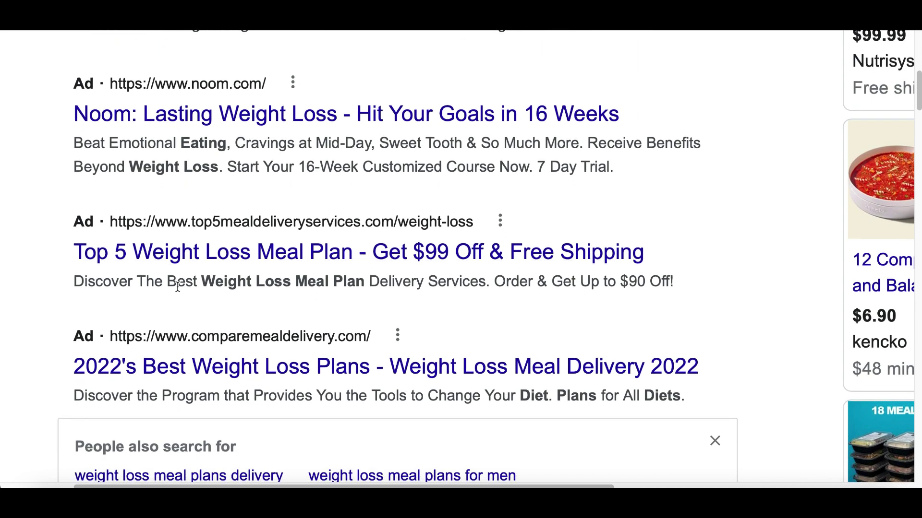
pyautogui.scroll(2, 272, 279)
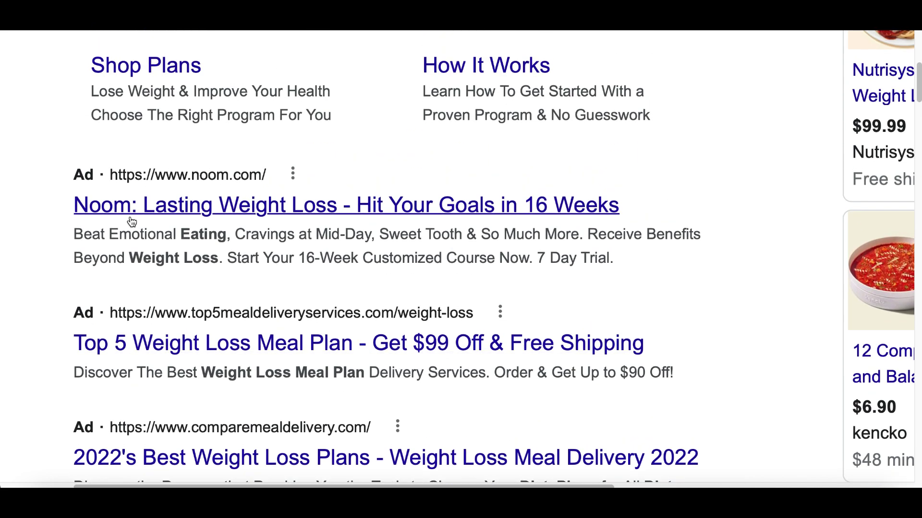
# Modelled on the Noom headline and ClickBank listing, set the ad's three titles to "Smoothie Diet", "Lasting Weight Loss" and "Hit Your Goals in 21 Days"
pyautogui.keyDown('ctrl'); pyautogui.scroll(3, 132, 222); pyautogui.keyUp('ctrl')
pyautogui.hscroll(3, 181, 220)
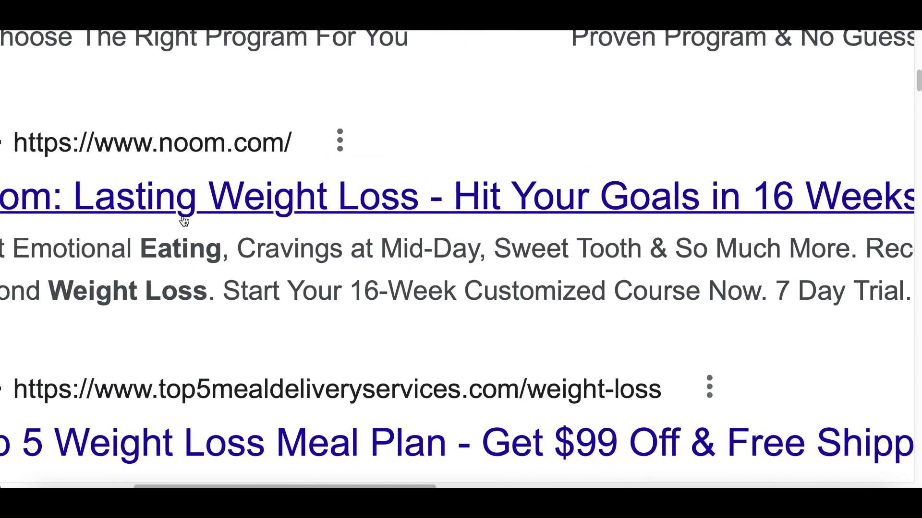
pyautogui.hscroll(8, 213, 224)
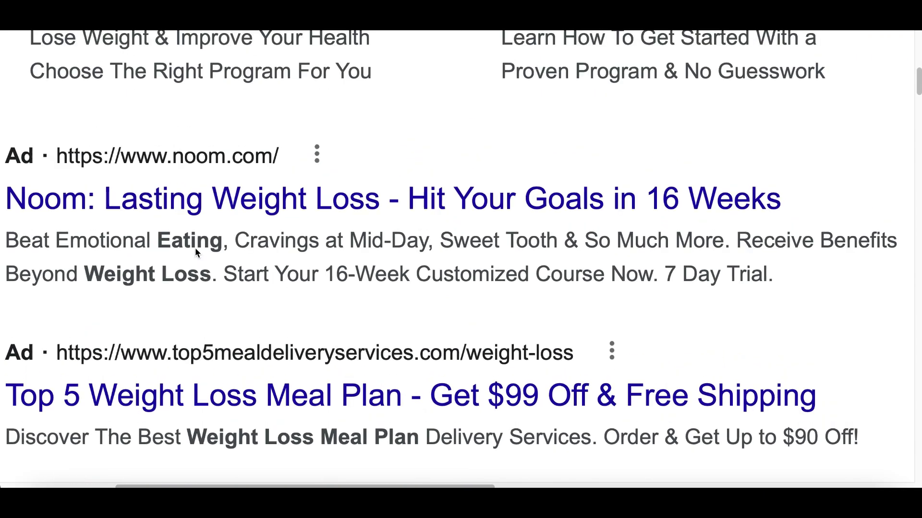
pyautogui.hscroll(-1, 195, 250)
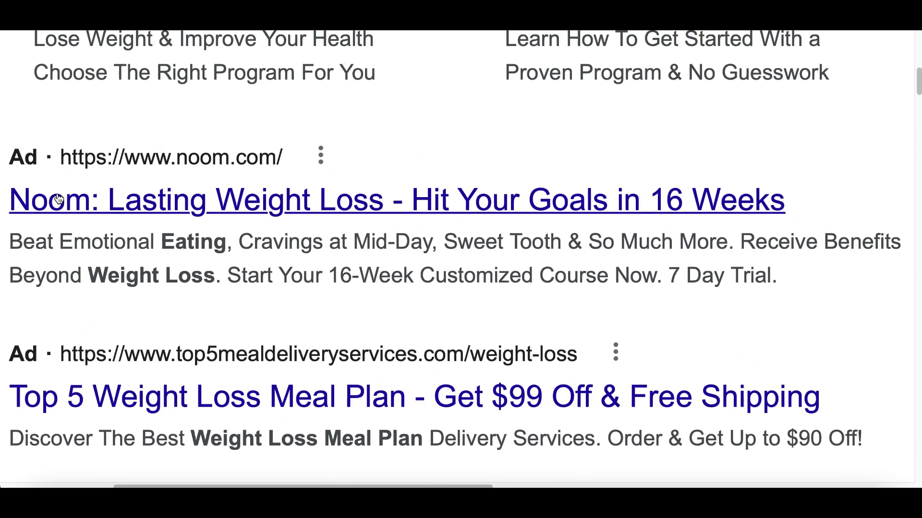
pyautogui.hscroll(3, 413, 218)
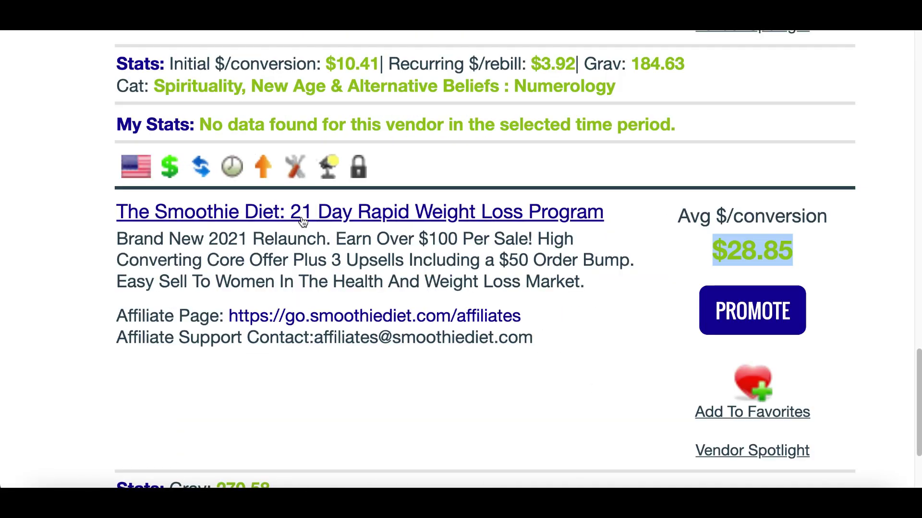
pyautogui.hscroll(4, 423, 267)
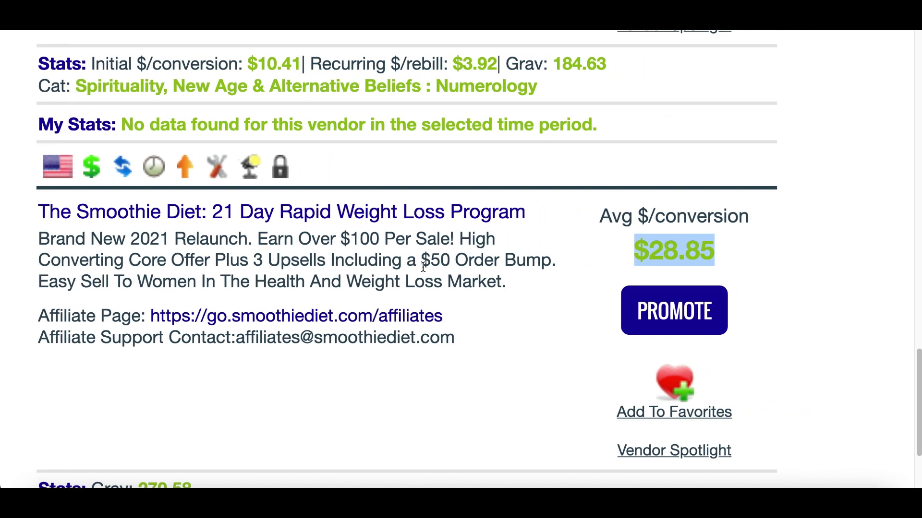
pyautogui.click(502, 281)
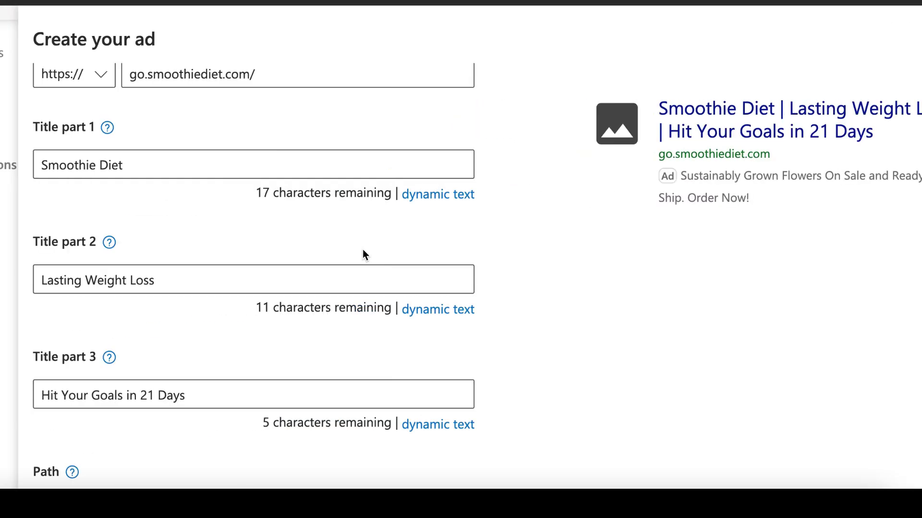
# Set Ad text 1 to "Delicious, Easy-To-Make Smoothies For Rapid Weight Loss, Energy, & Incredible Health!", adapted from the headline copied from the Smoothie Diet sales page
pyautogui.scroll(-2, 362, 249)
pyautogui.scroll(-4, 82, 250)
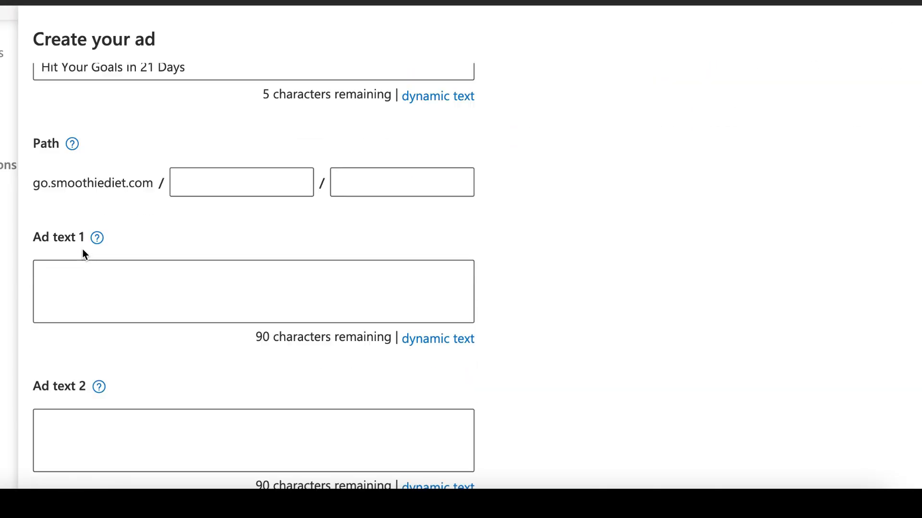
pyautogui.scroll(-1, 119, 195)
pyautogui.scroll(-1, 38, 192)
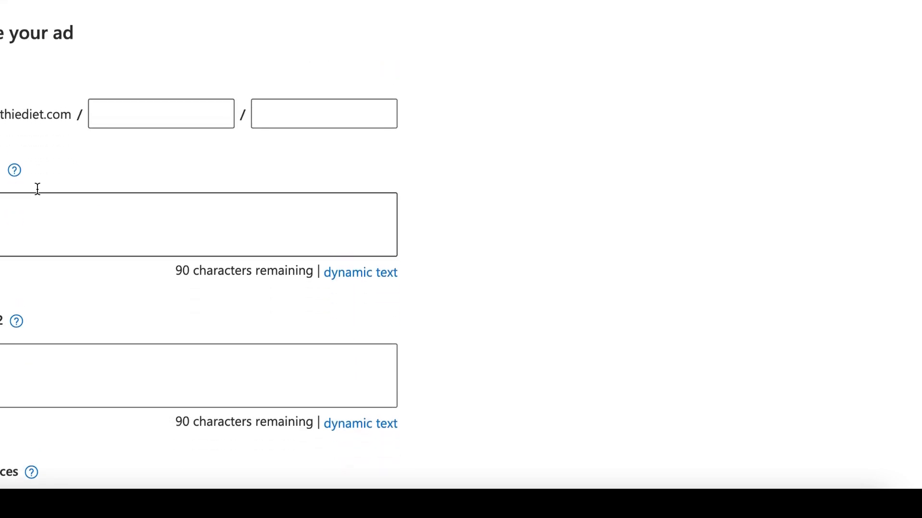
pyautogui.scroll(1, 38, 192)
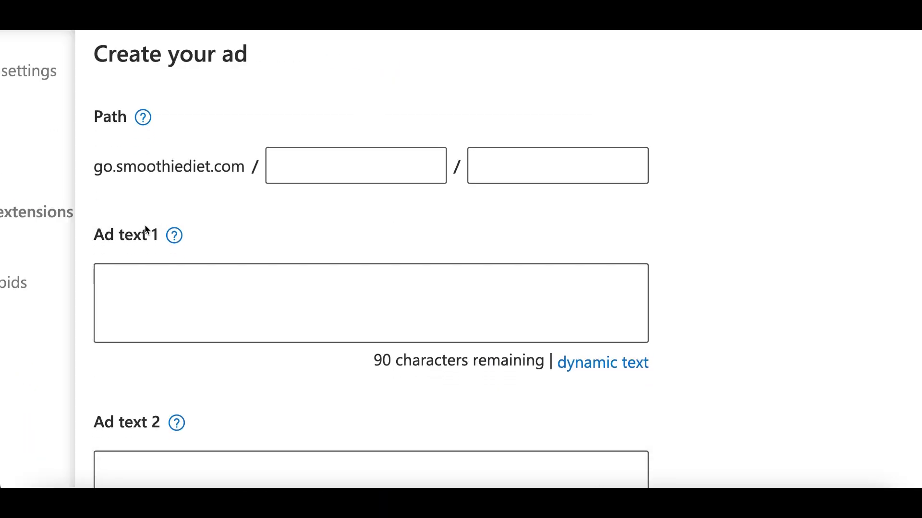
pyautogui.scroll(-2, 147, 230)
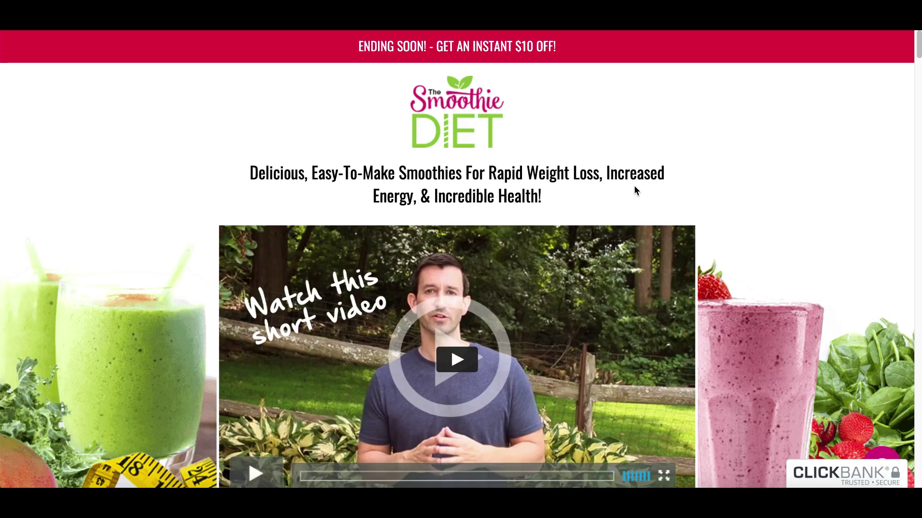
pyautogui.scroll(-15, 634, 187)
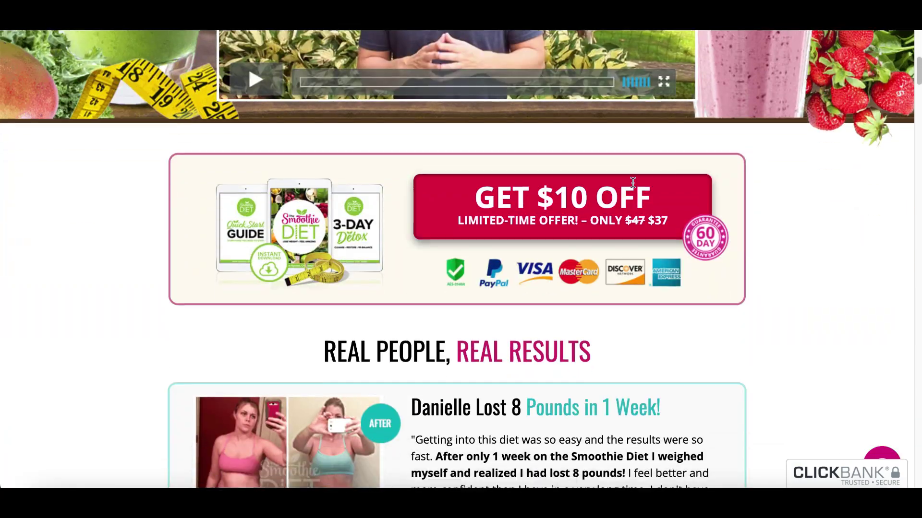
pyautogui.scroll(15, 633, 186)
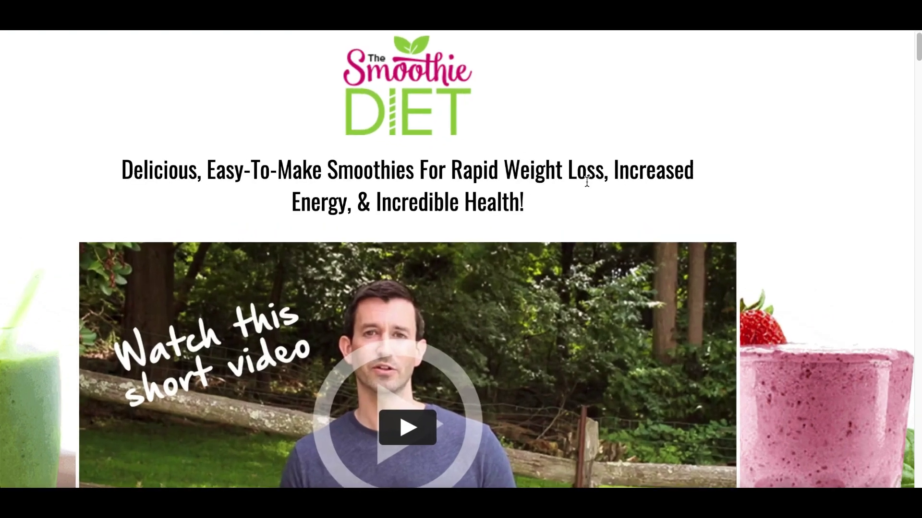
pyautogui.moveTo(561, 204)
pyautogui.mouseDown()
pyautogui.moveTo(214, 198)
pyautogui.moveTo(126, 169)
pyautogui.mouseUp()
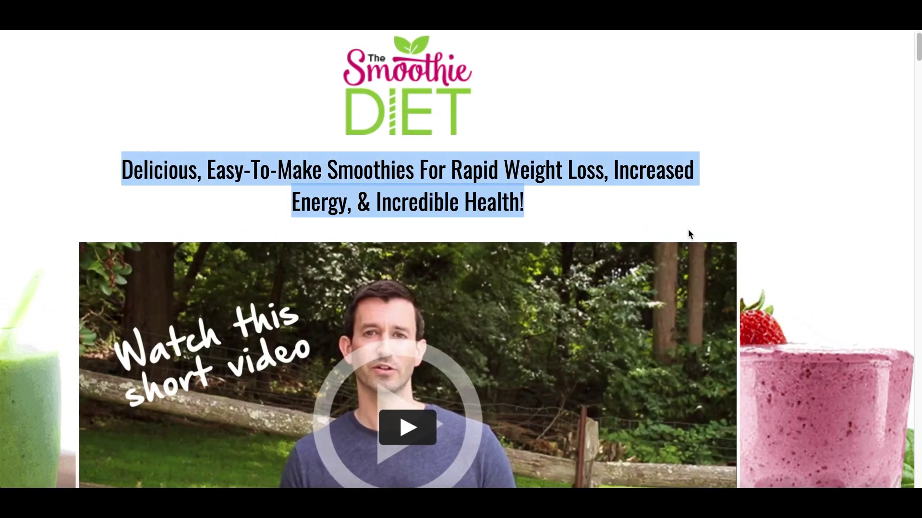
pyautogui.hscroll(-1, 687, 234)
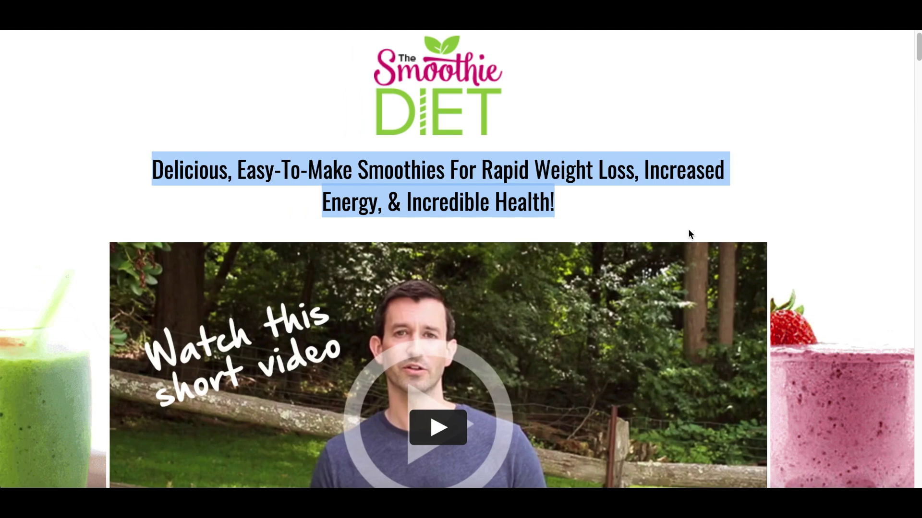
pyautogui.rightClick(461, 166)
pyautogui.click(497, 192)
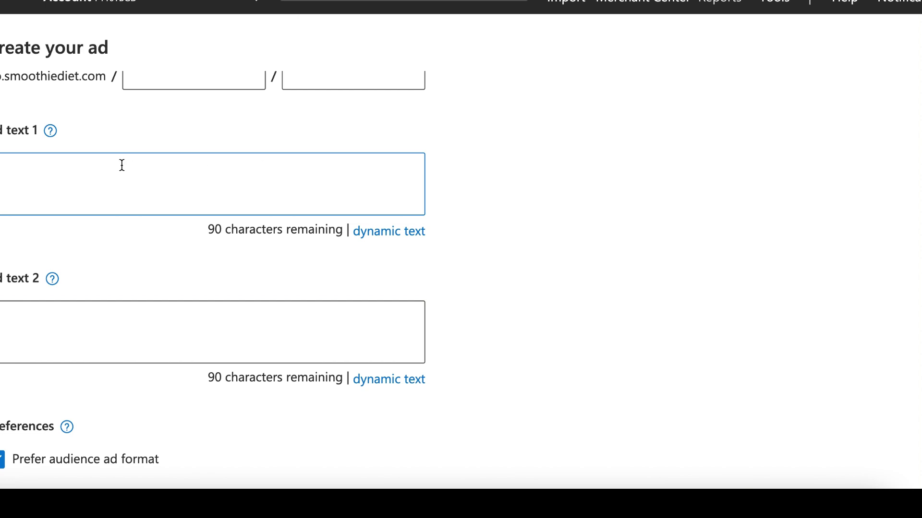
pyautogui.hotkey('ctrl', 'v')
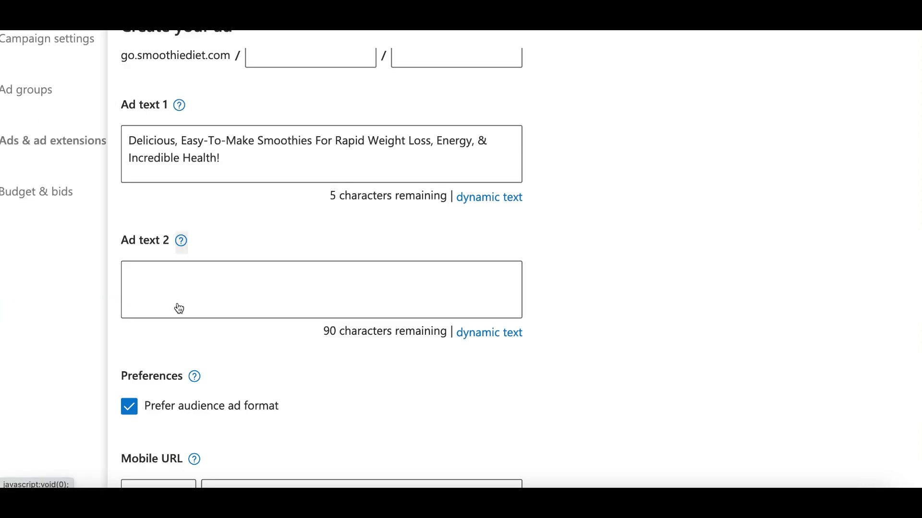
# Review the remaining ad fields, expand the Ad URL options to the tracking template field, and switch to ClickMagick's tracking links
pyautogui.scroll(-1, 54, 352)
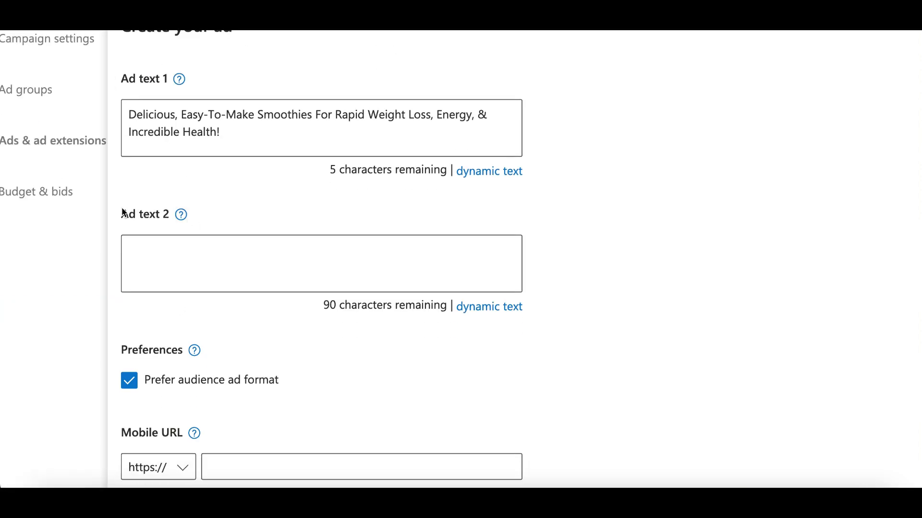
pyautogui.moveTo(1, 278); pyautogui.dragTo(38, 278)
pyautogui.moveTo(167, 213); pyautogui.dragTo(171, 211)
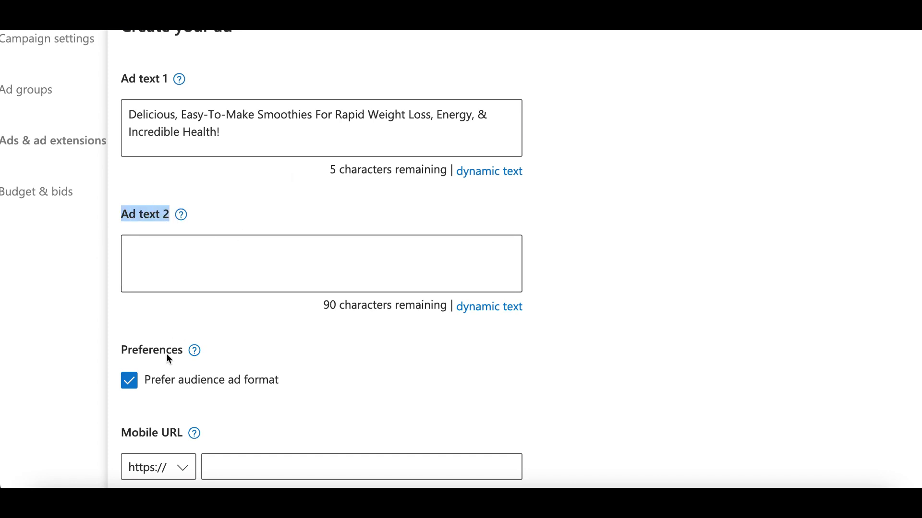
pyautogui.scroll(-1, 166, 353)
pyautogui.scroll(-3, 172, 364)
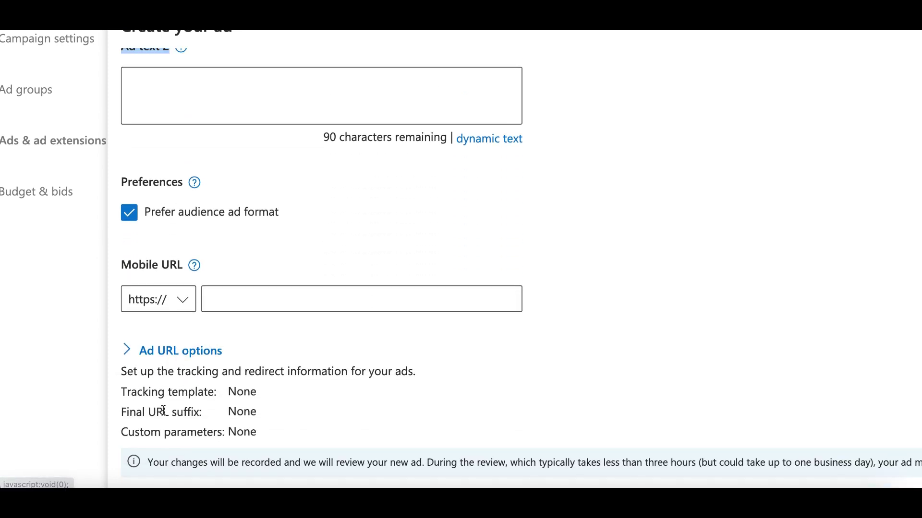
pyautogui.click(152, 355)
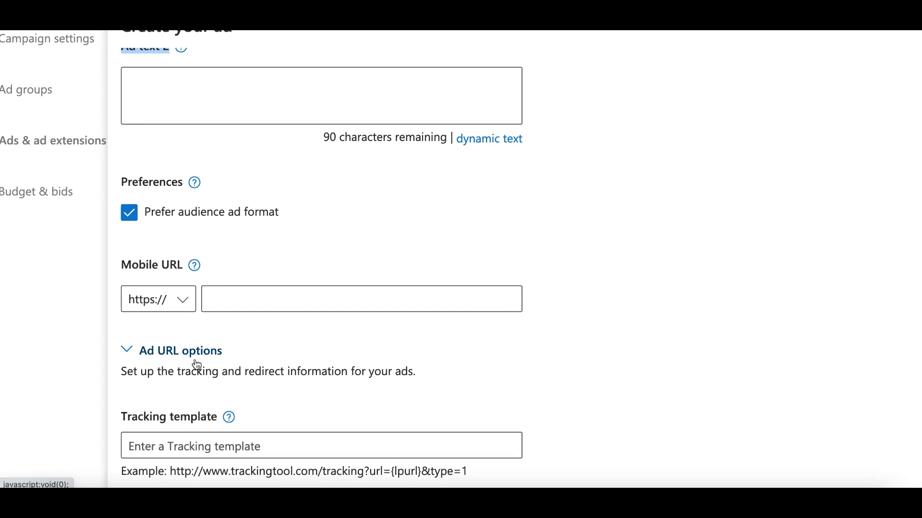
pyautogui.scroll(-1, 197, 365)
pyautogui.scroll(-1, 202, 379)
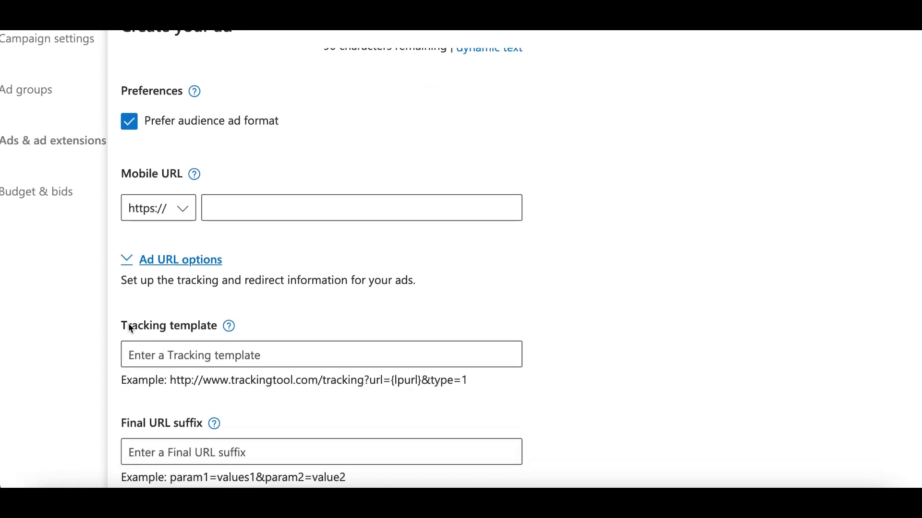
pyautogui.moveTo(129, 325); pyautogui.dragTo(200, 327)
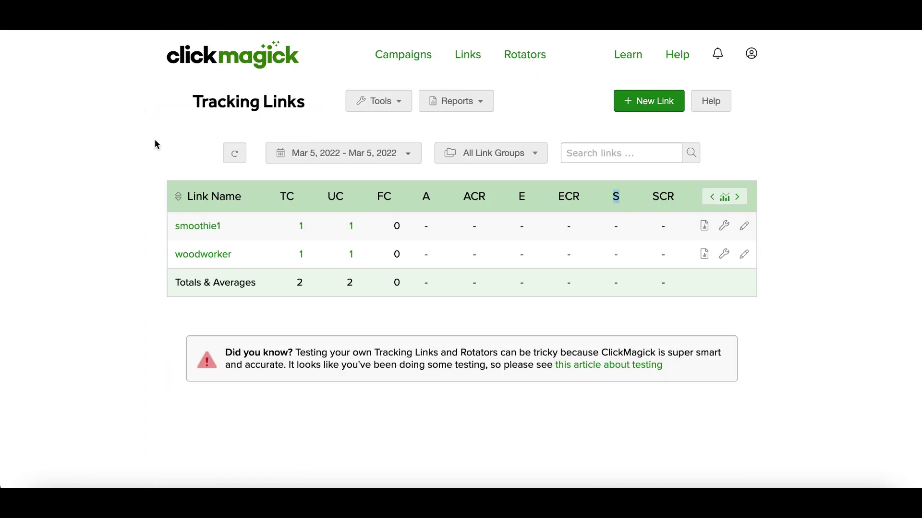
# Copy the smoothie1 tracking link from its ClickMagick settings and enter it as the ad's tracking template in Microsoft Advertising
pyautogui.click(195, 232)
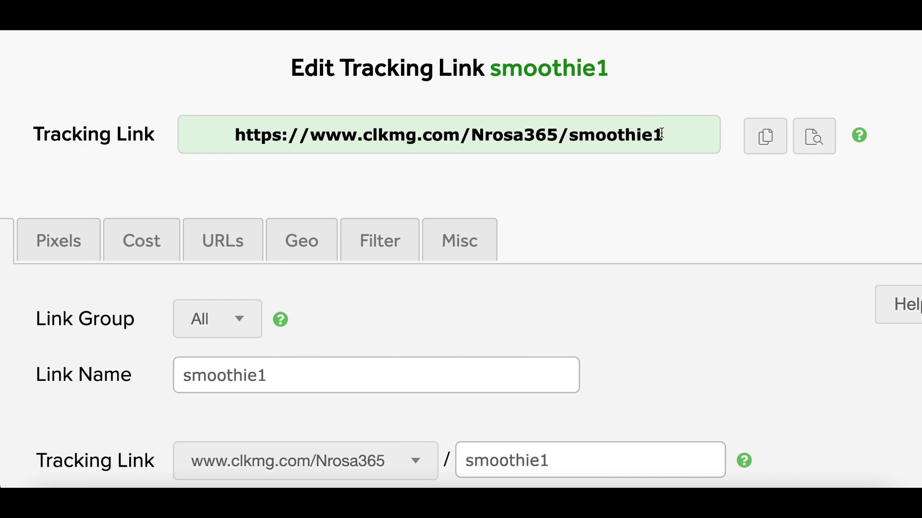
pyautogui.tripleClick(653, 131)
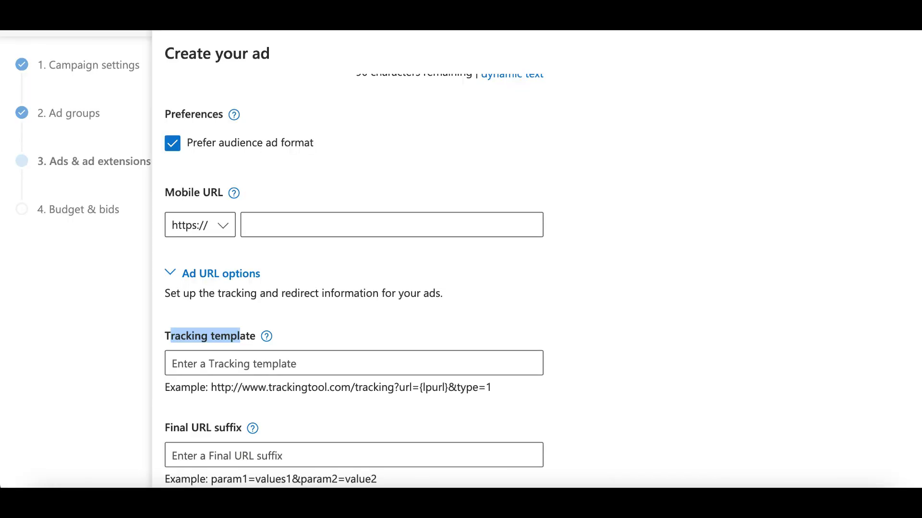
pyautogui.scroll(-2, 399, 312)
pyautogui.click(237, 303)
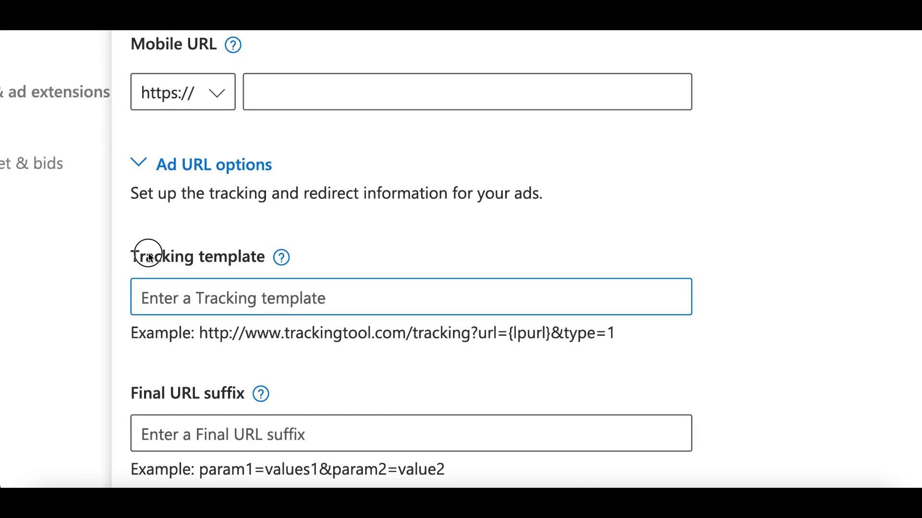
pyautogui.moveTo(149, 256); pyautogui.dragTo(225, 254)
pyautogui.click(223, 290)
pyautogui.hotkey('ctrl', 'v')
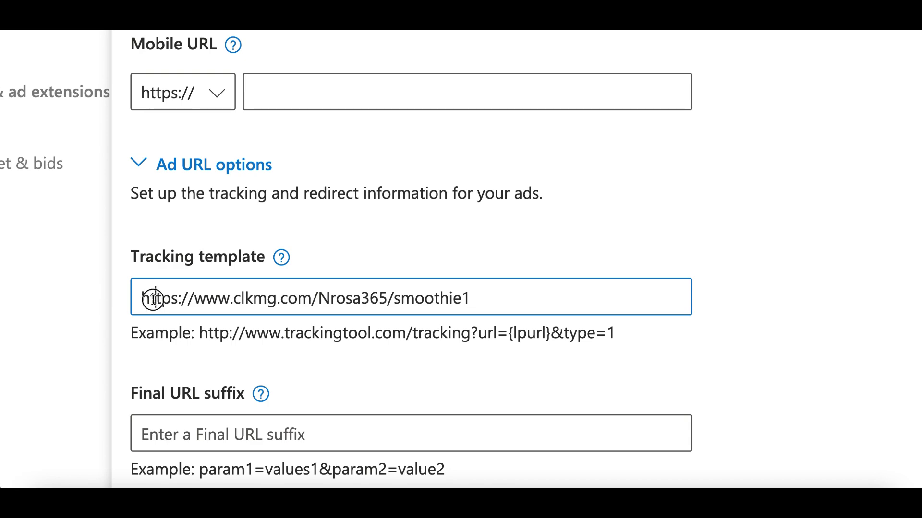
pyautogui.moveTo(150, 298); pyautogui.dragTo(472, 302)
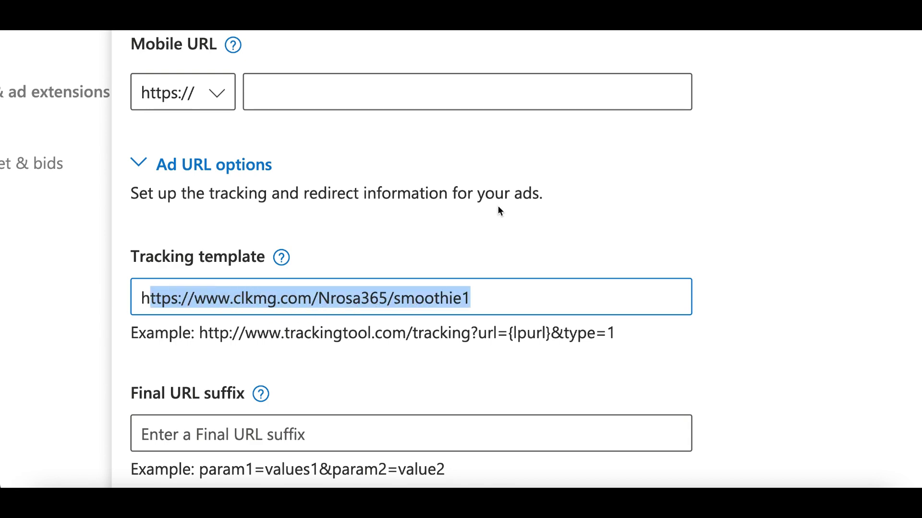
# Recheck the ad's final URL and the Smoothie Diet's average earnings per conversion on ClickBank, and save the expanded text ad
pyautogui.scroll(10, 797, 153)
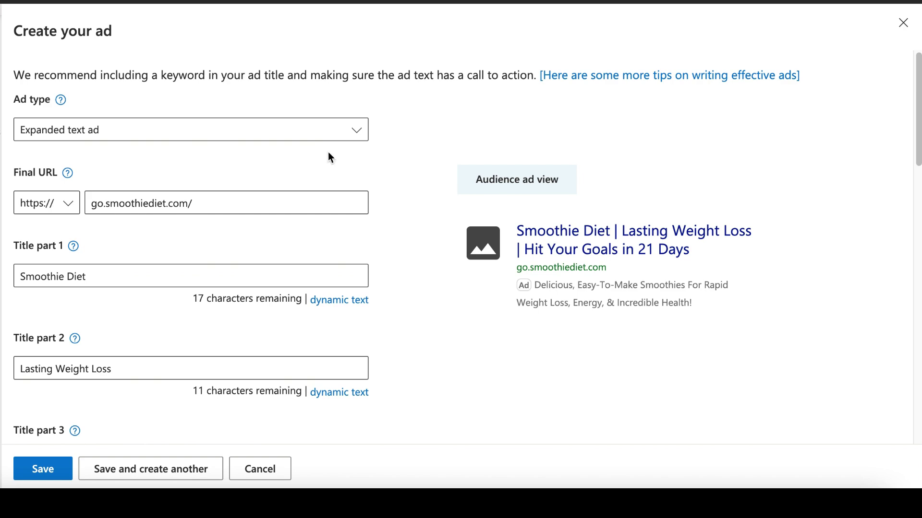
pyautogui.click(88, 205)
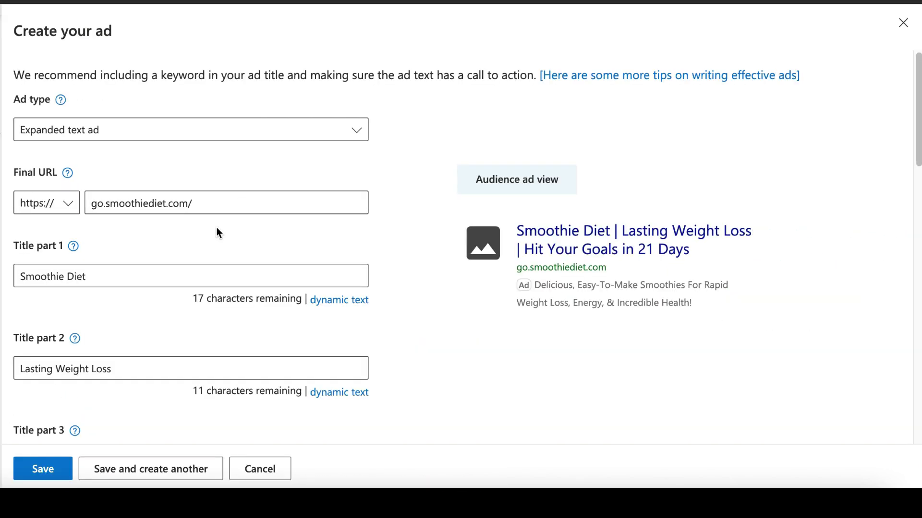
pyautogui.scroll(-2, 217, 227)
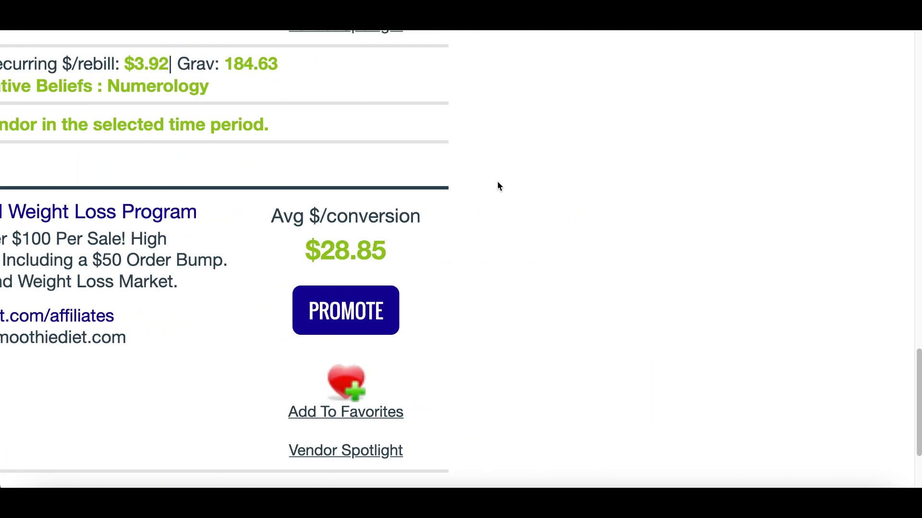
pyautogui.moveTo(296, 249); pyautogui.dragTo(408, 252)
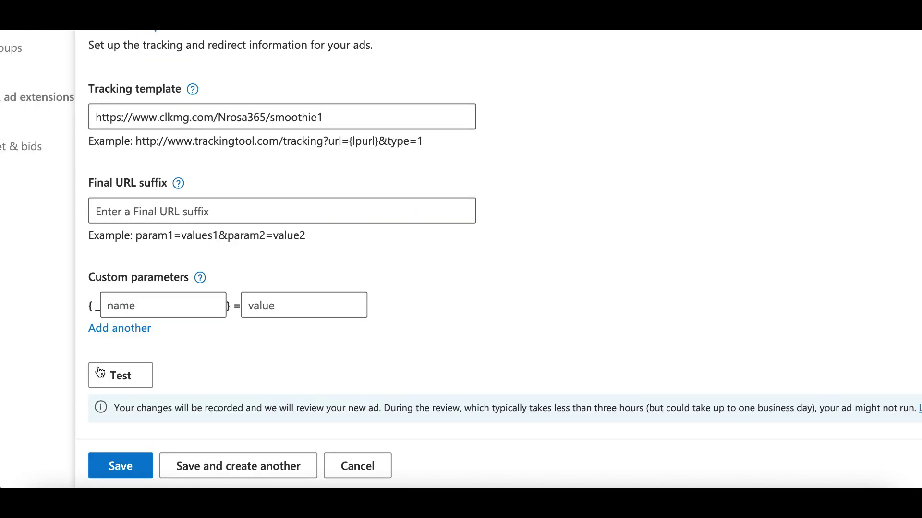
pyautogui.click(107, 463)
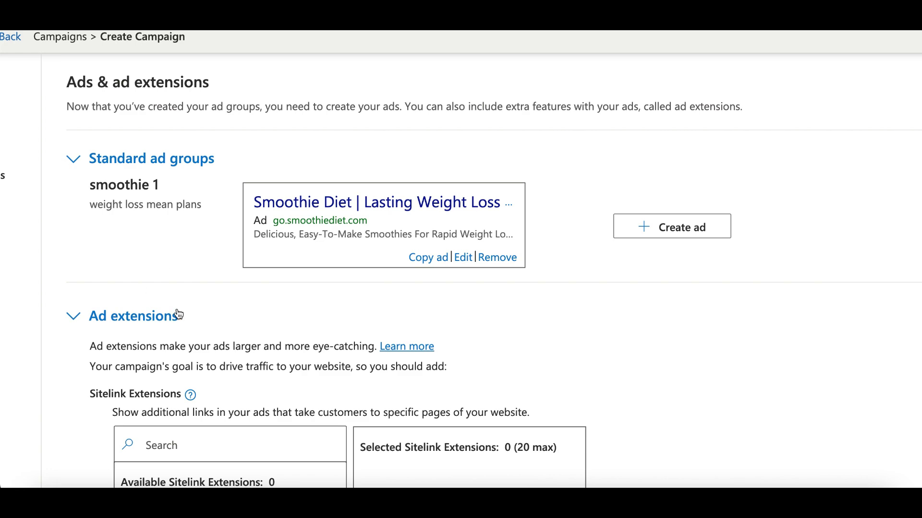
# Skip the ad extensions, review the campaign budget, bid strategy and ad group bid, and save the campaign
pyautogui.scroll(-20, 179, 315)
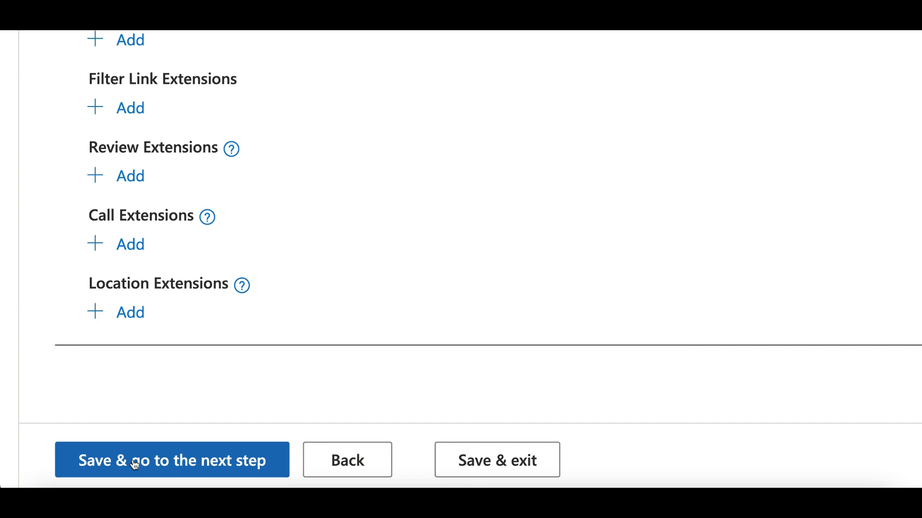
pyautogui.click(135, 462)
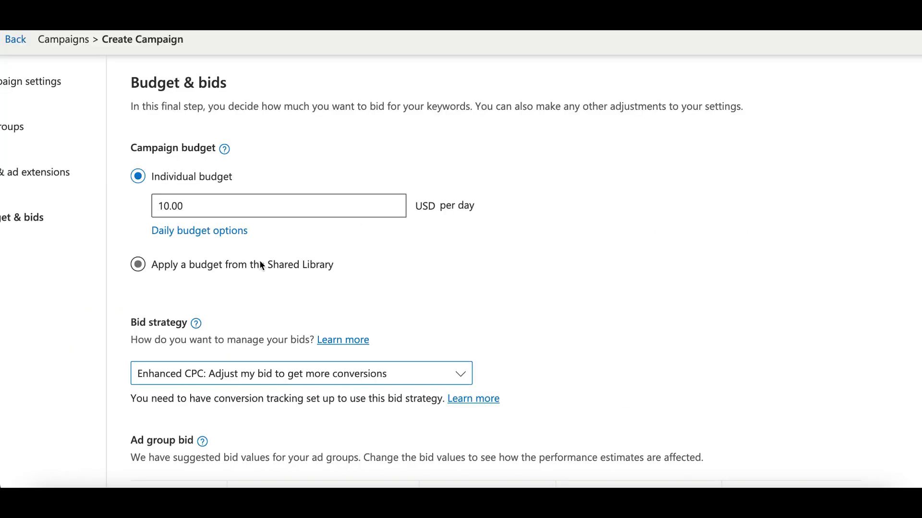
pyautogui.moveTo(131, 84); pyautogui.dragTo(221, 86)
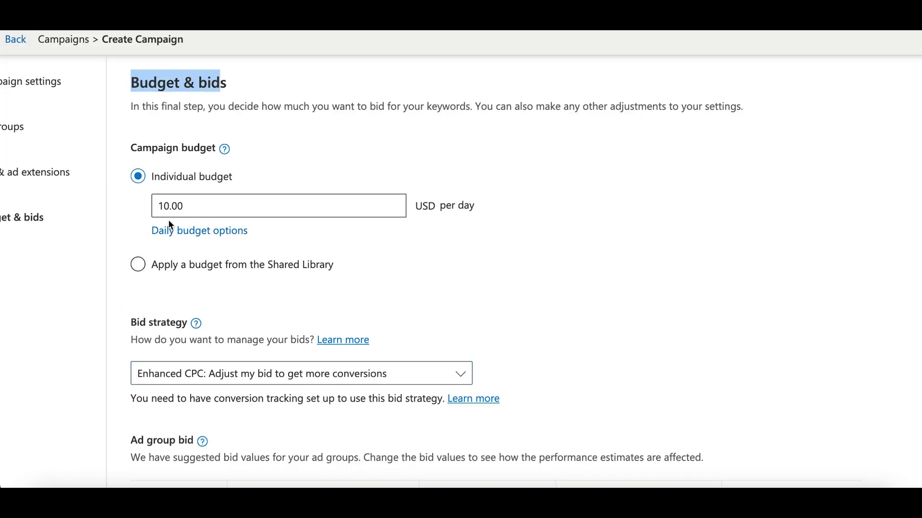
pyautogui.moveTo(156, 204); pyautogui.dragTo(203, 204)
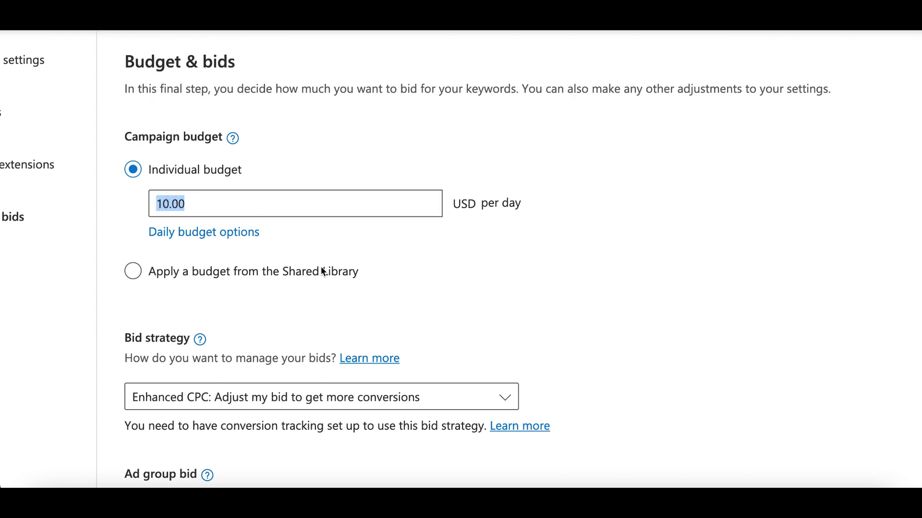
pyautogui.scroll(-6, 313, 283)
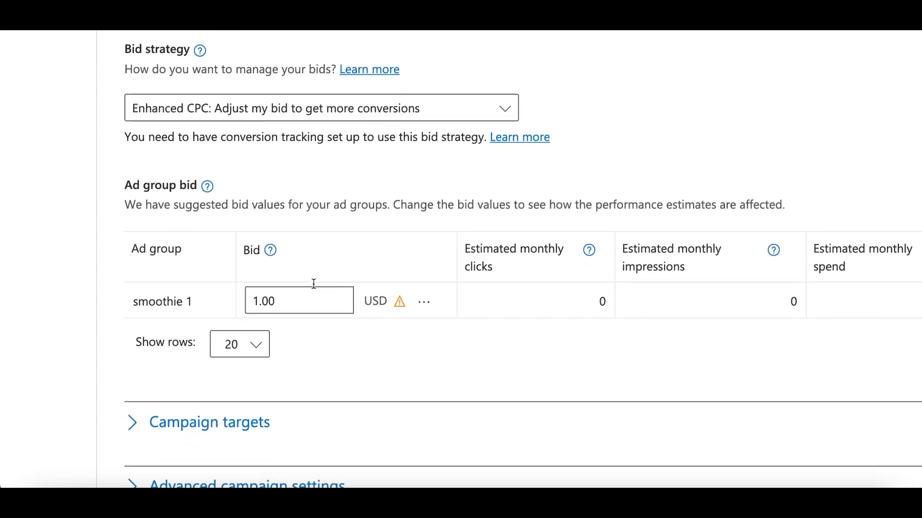
pyautogui.scroll(-5, 313, 283)
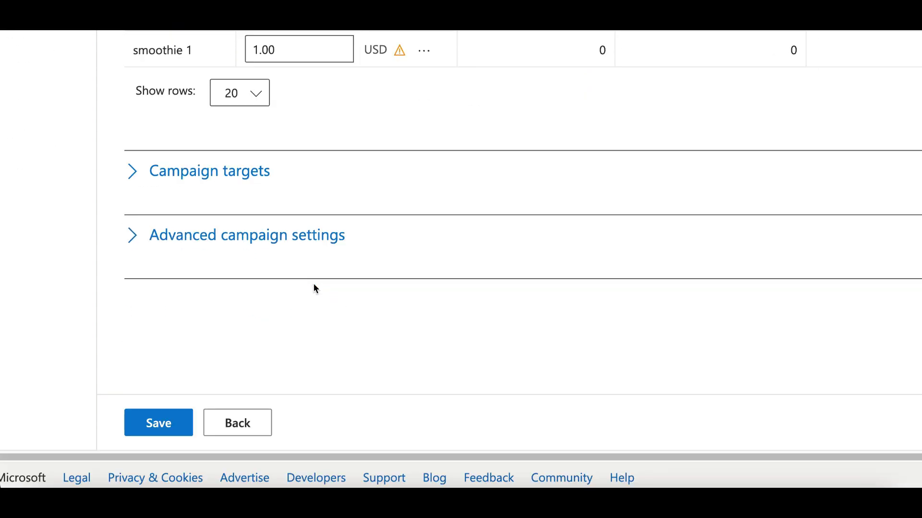
pyautogui.click(158, 422)
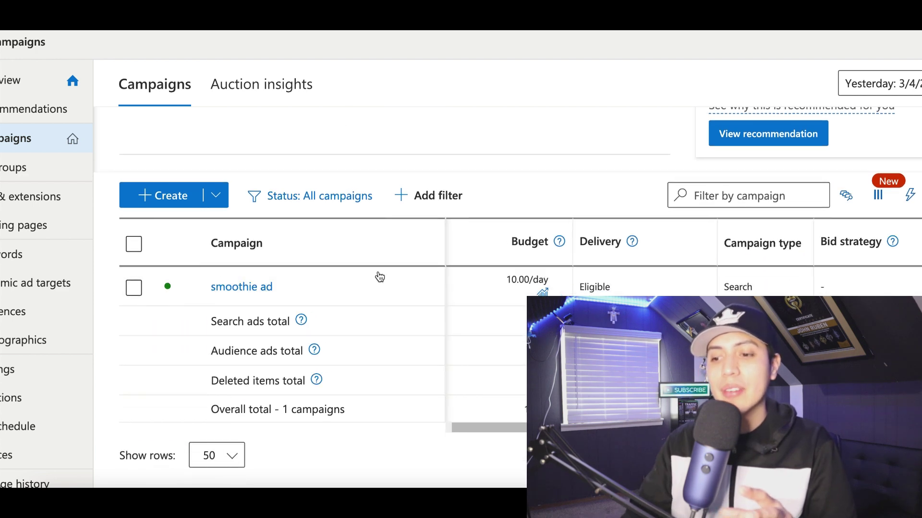
# Look over the campaign list's columns, switch to ClickMagick and close the smoothie1 link editor to view the tracking links' statistics
pyautogui.hscroll(10, 521, 292)
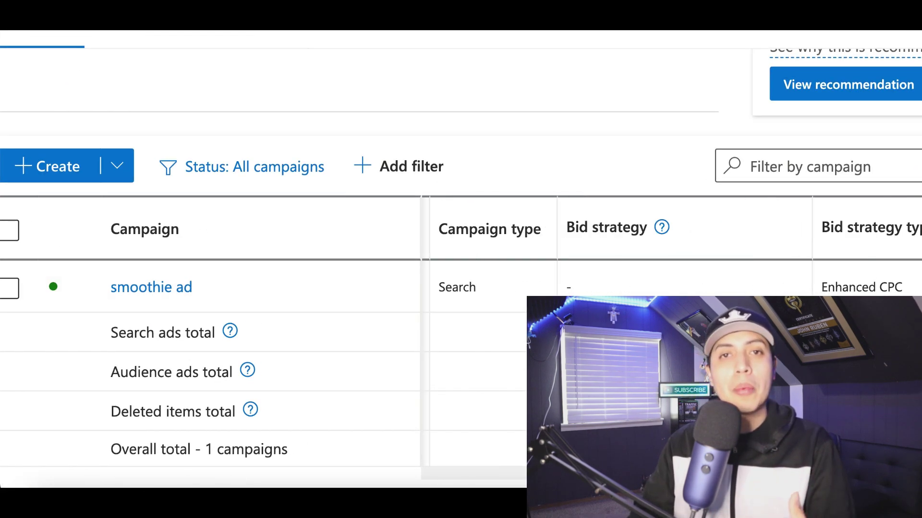
pyautogui.hscroll(2, 672, 240)
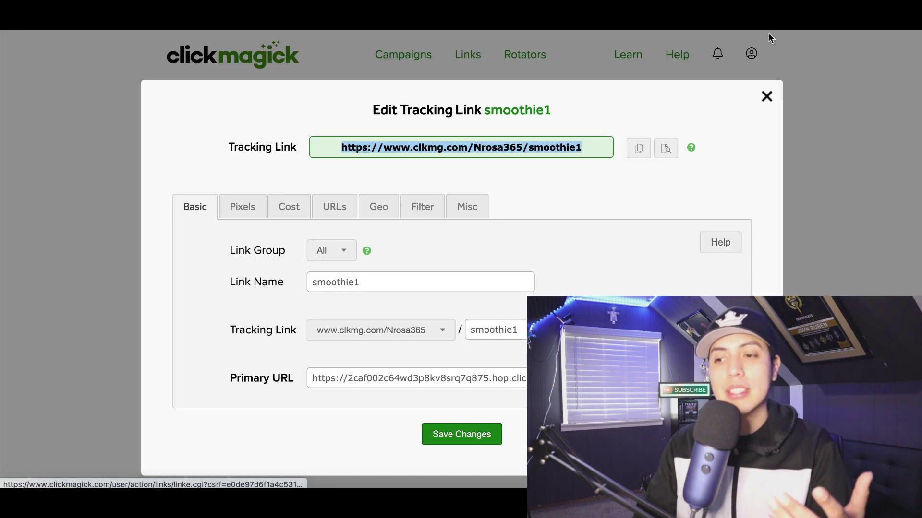
pyautogui.click(767, 97)
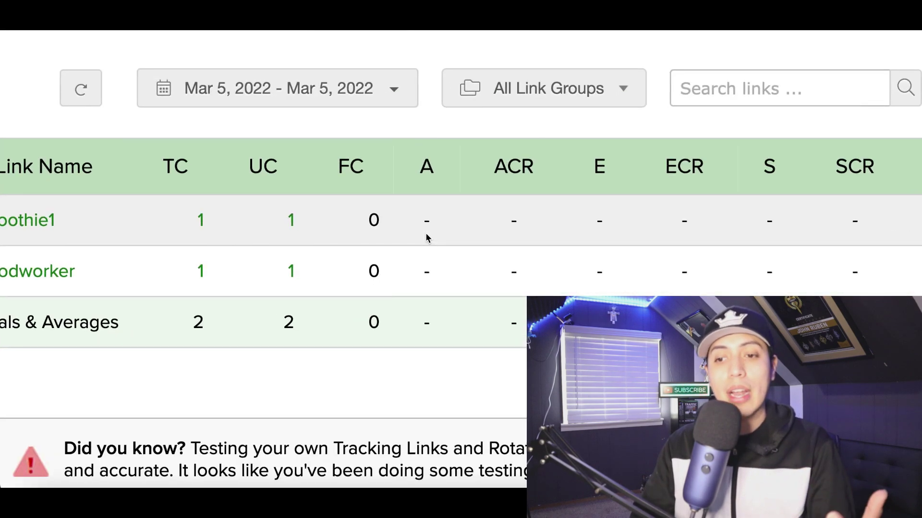
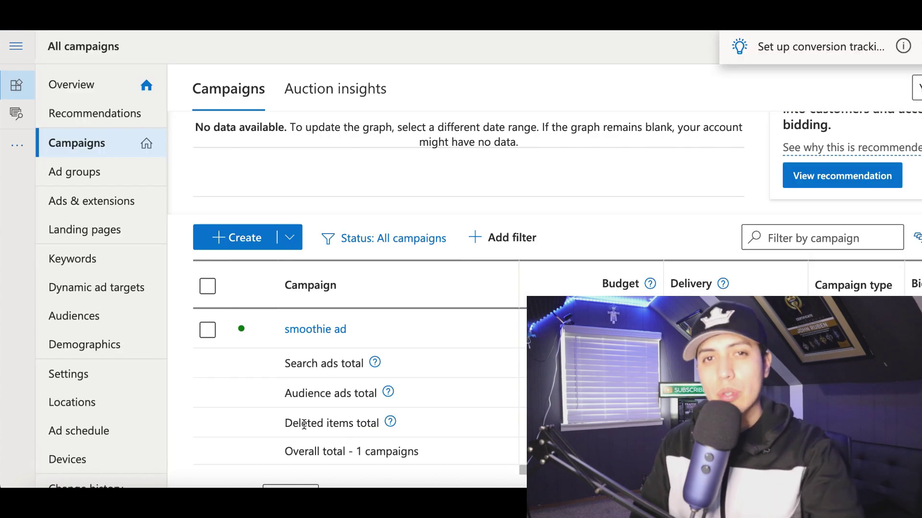
# Back in Microsoft Advertising, open the smoothie ad campaign's keywords and examine the match type and bid strategy of "weight loss mean plans"
pyautogui.click(315, 339)
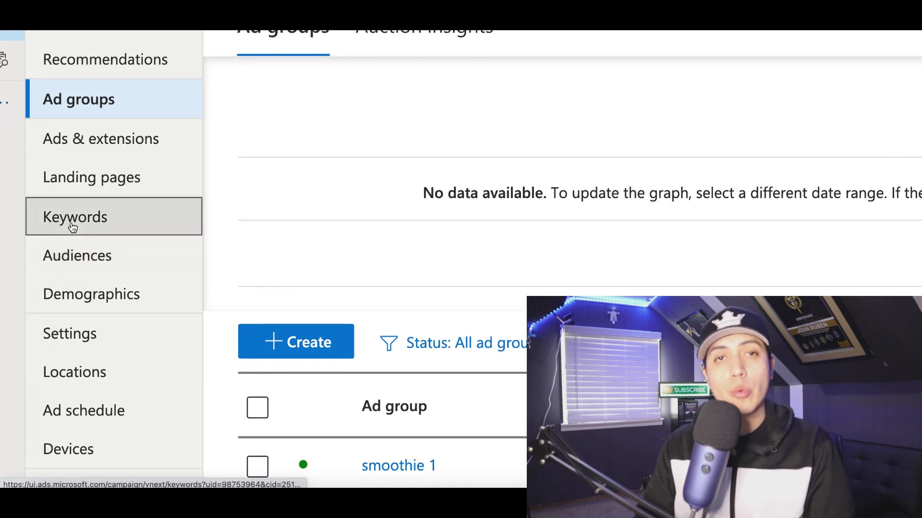
pyautogui.click(72, 226)
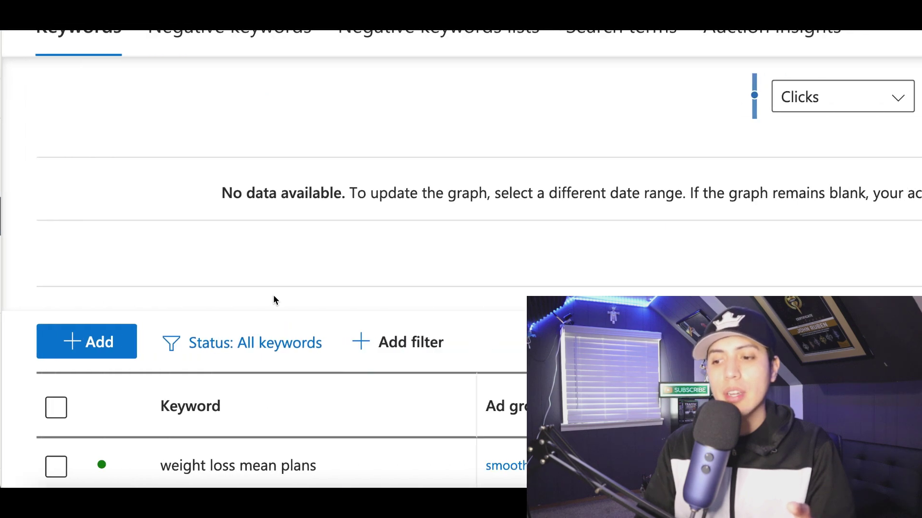
pyautogui.scroll(-5, 273, 295)
pyautogui.hscroll(5, 792, 219)
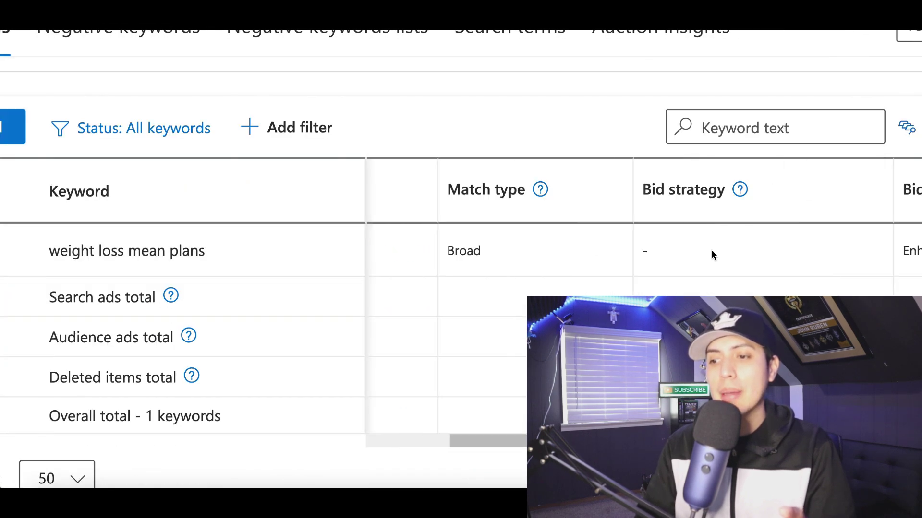
pyautogui.hscroll(-5, 652, 263)
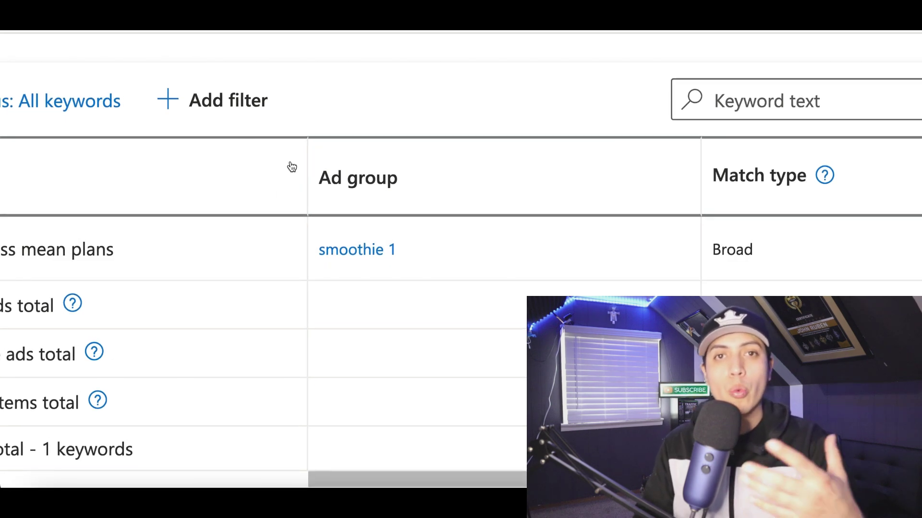
# Change the match type of the keyword "weight loss mean plans" to Phrase and save it
pyautogui.hscroll(5, 486, 250)
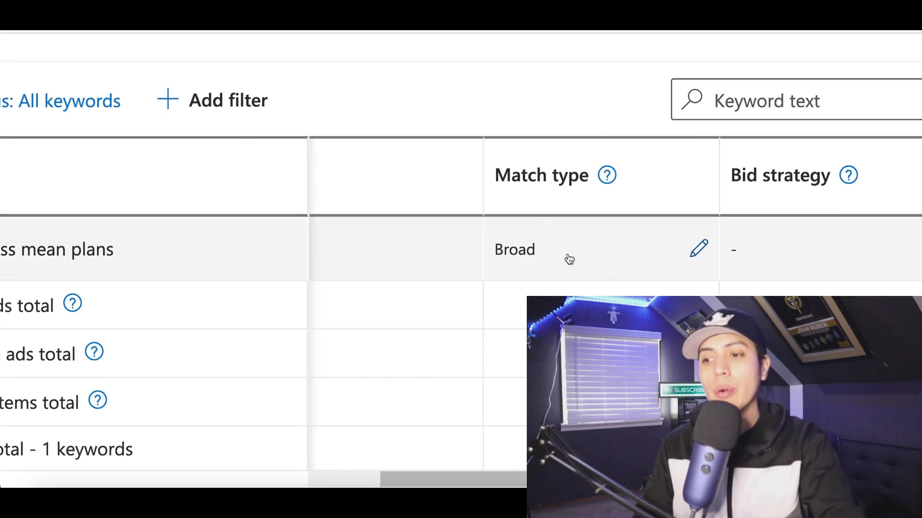
pyautogui.hscroll(2, 684, 258)
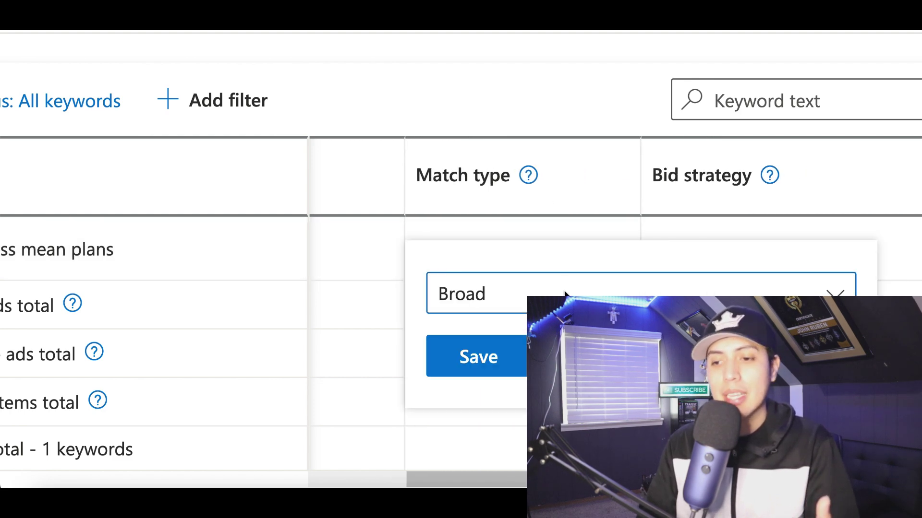
pyautogui.click(456, 292)
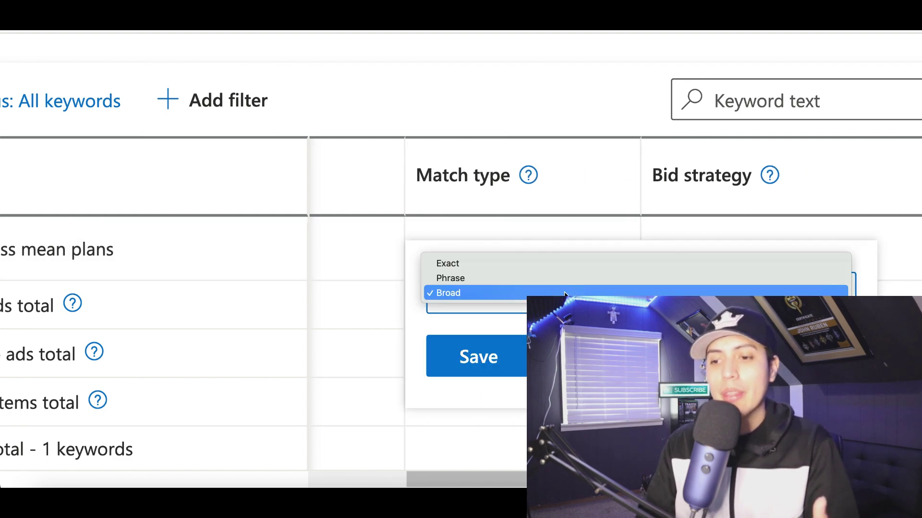
pyautogui.click(452, 278)
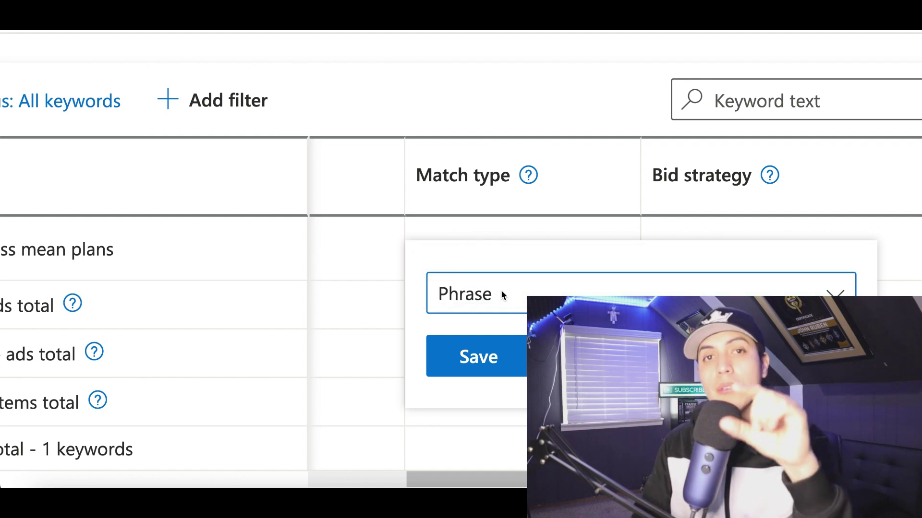
pyautogui.click(460, 349)
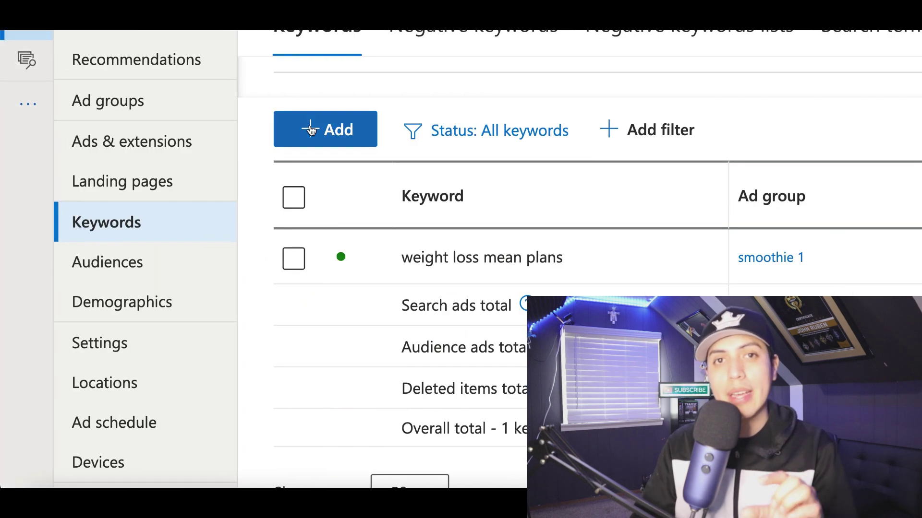
pyautogui.moveTo(400, 257); pyautogui.dragTo(496, 261)
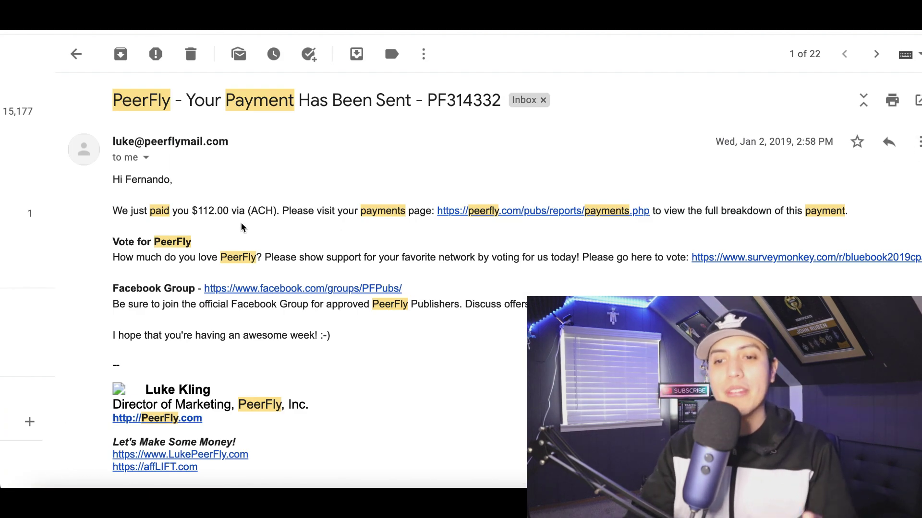
# Switch to the PeerFly payment email in the mailbox and examine its payment amount and date
pyautogui.moveTo(192, 212); pyautogui.dragTo(244, 217)
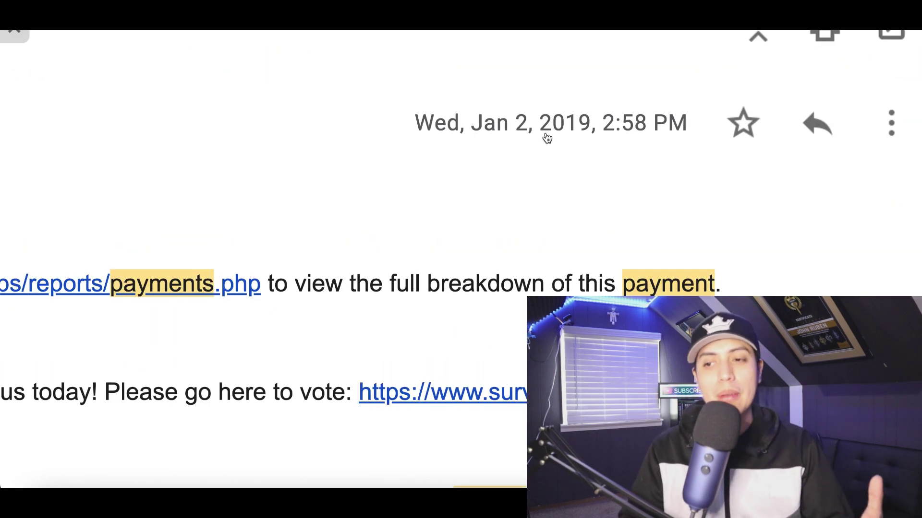
pyautogui.moveTo(544, 129); pyautogui.dragTo(602, 136)
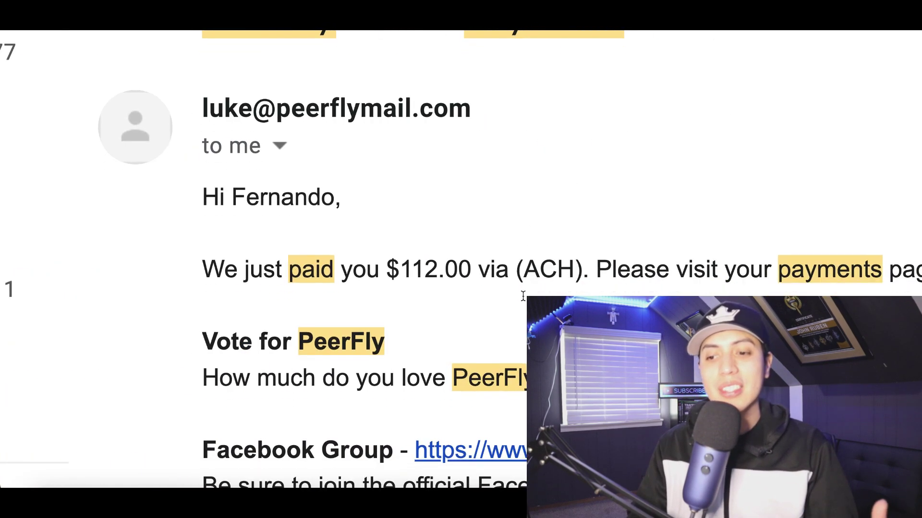
pyautogui.scroll(-1, 413, 250)
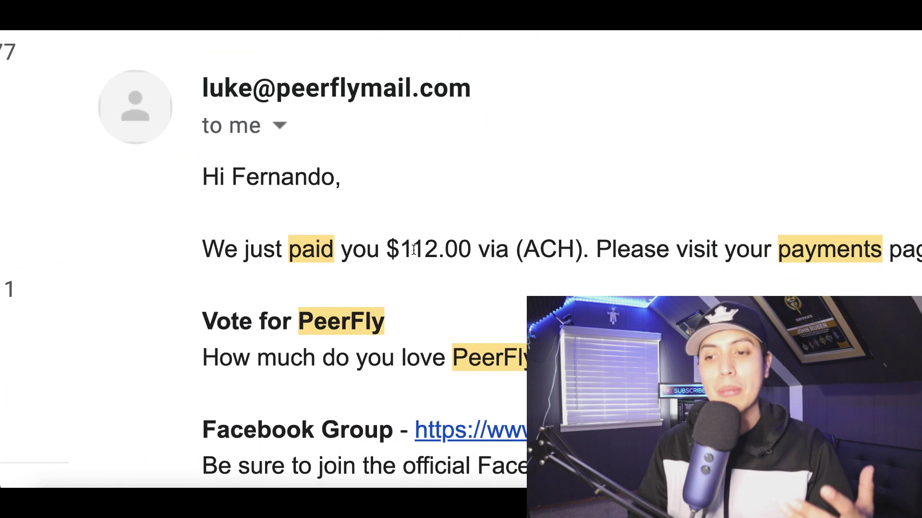